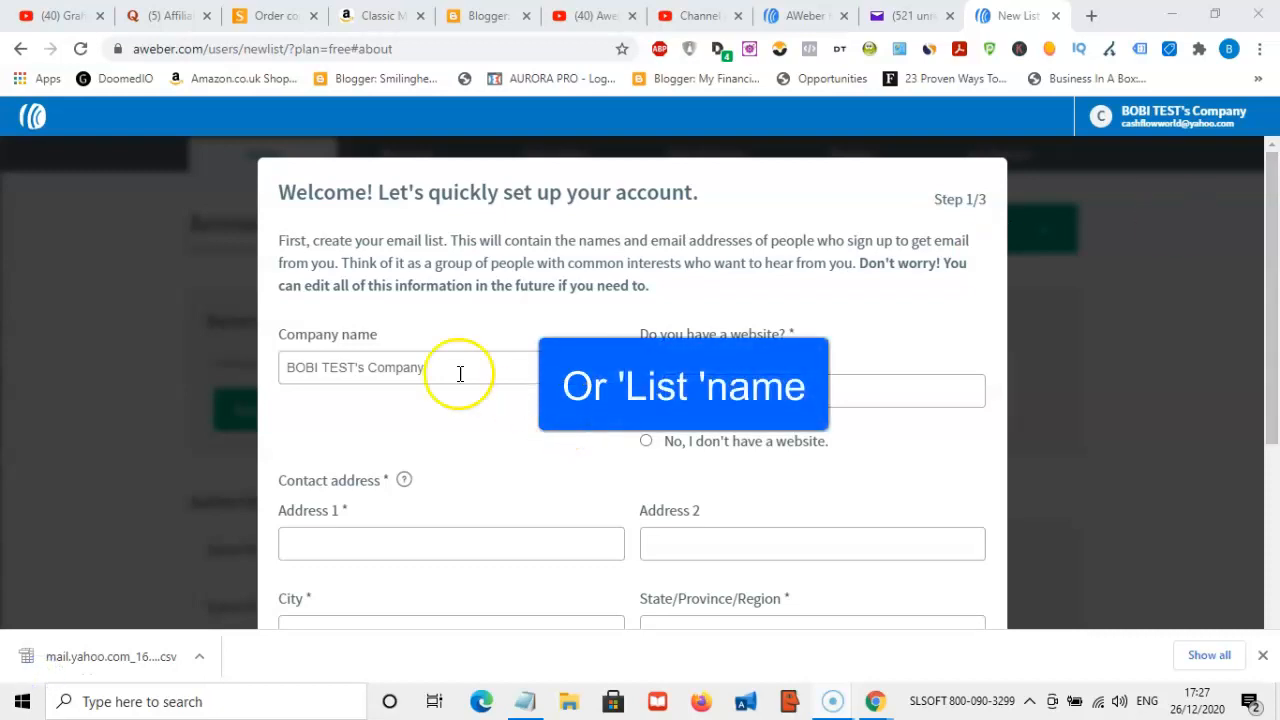
Keep the prefilled company name and indicate that there is no website in the account setup form.
click(380, 368)
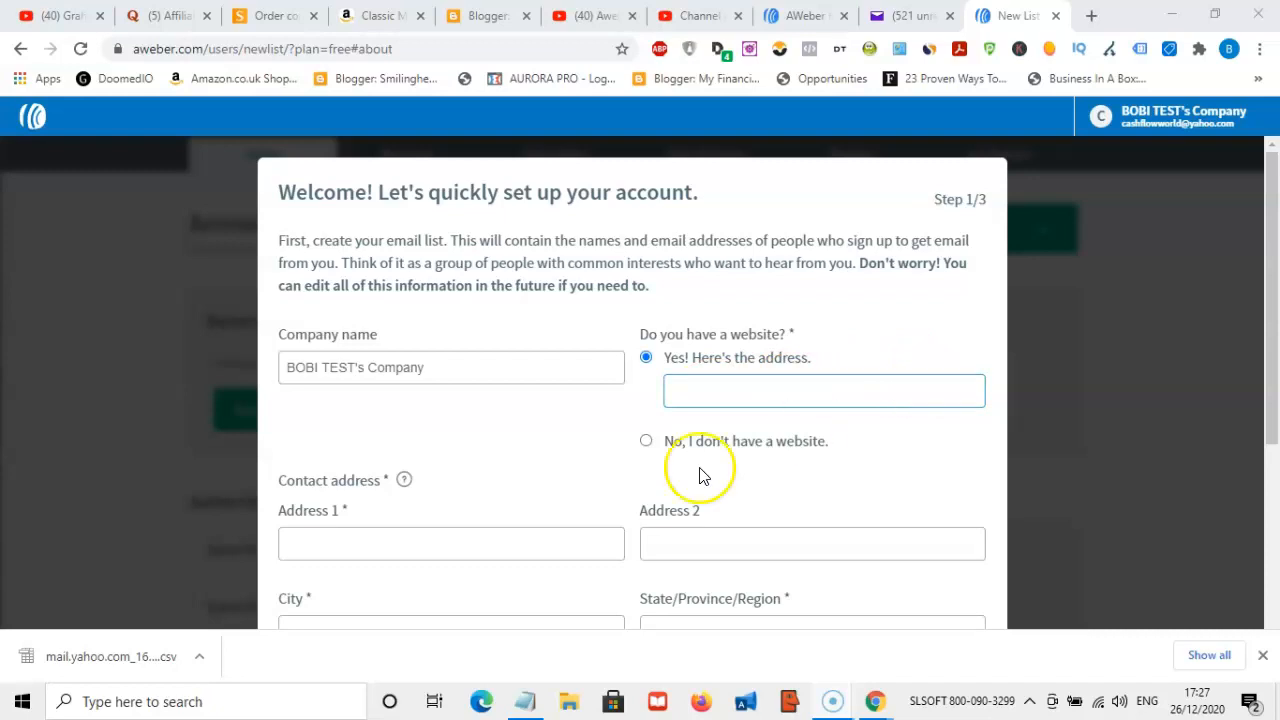
click(646, 443)
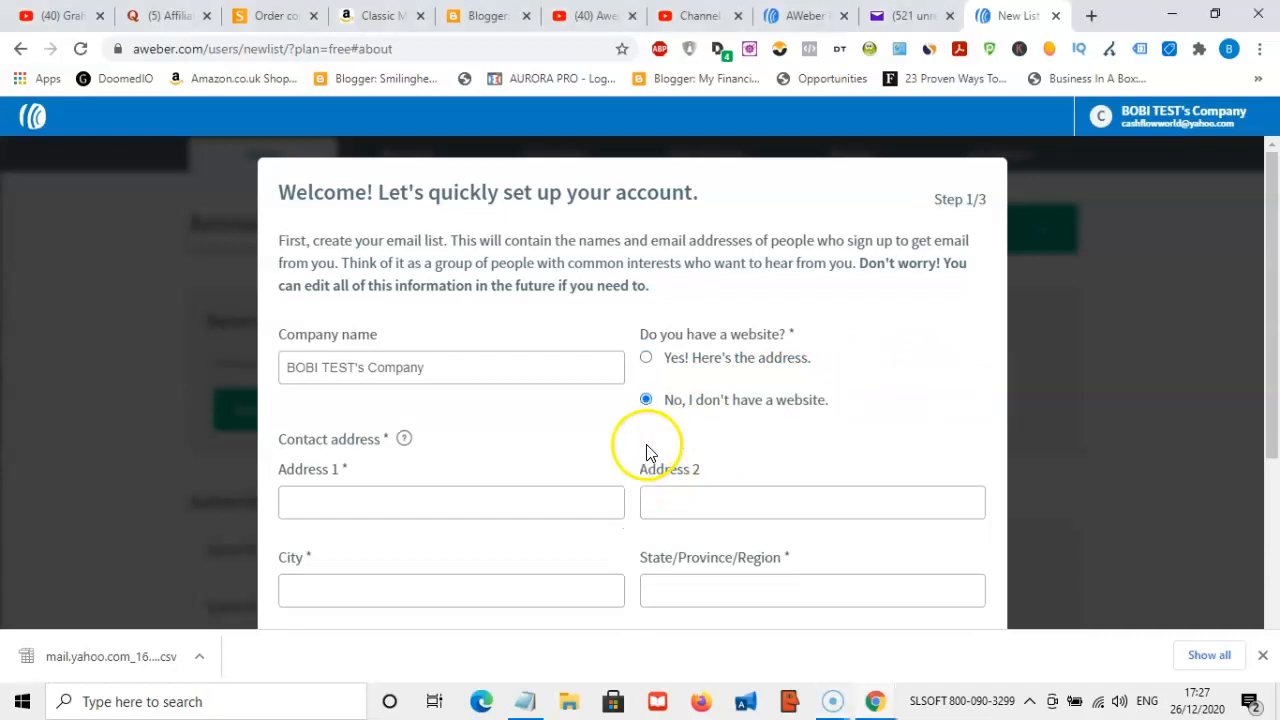
drag(1274, 190, 1275, 248)
click(479, 375)
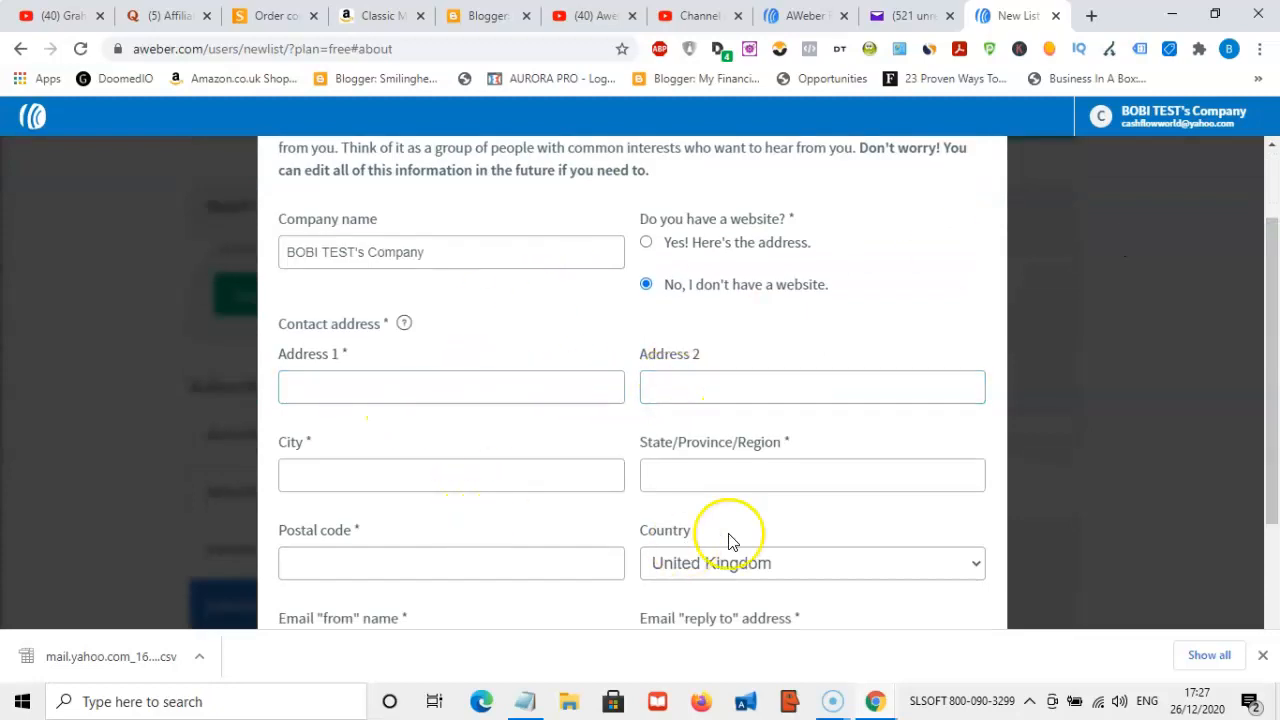
drag(1274, 264, 1272, 395)
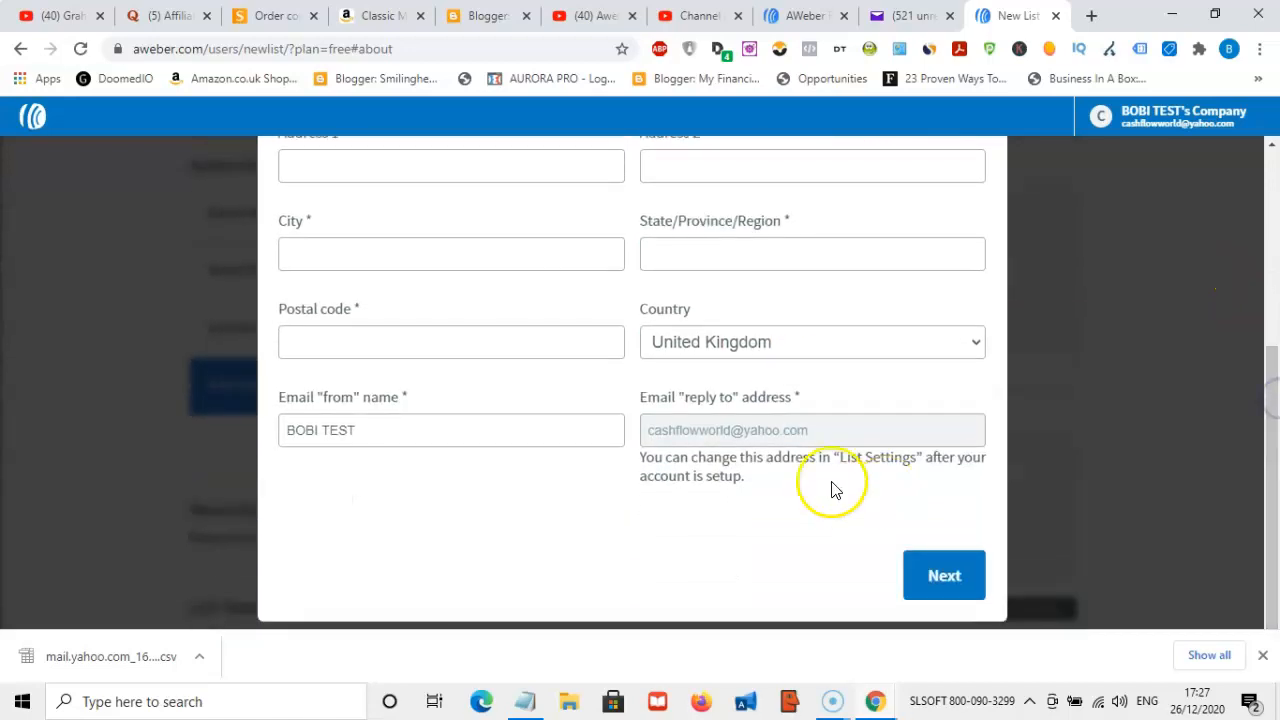
Keep the prefilled email "from" name and submit the first step of the account setup.
click(341, 429)
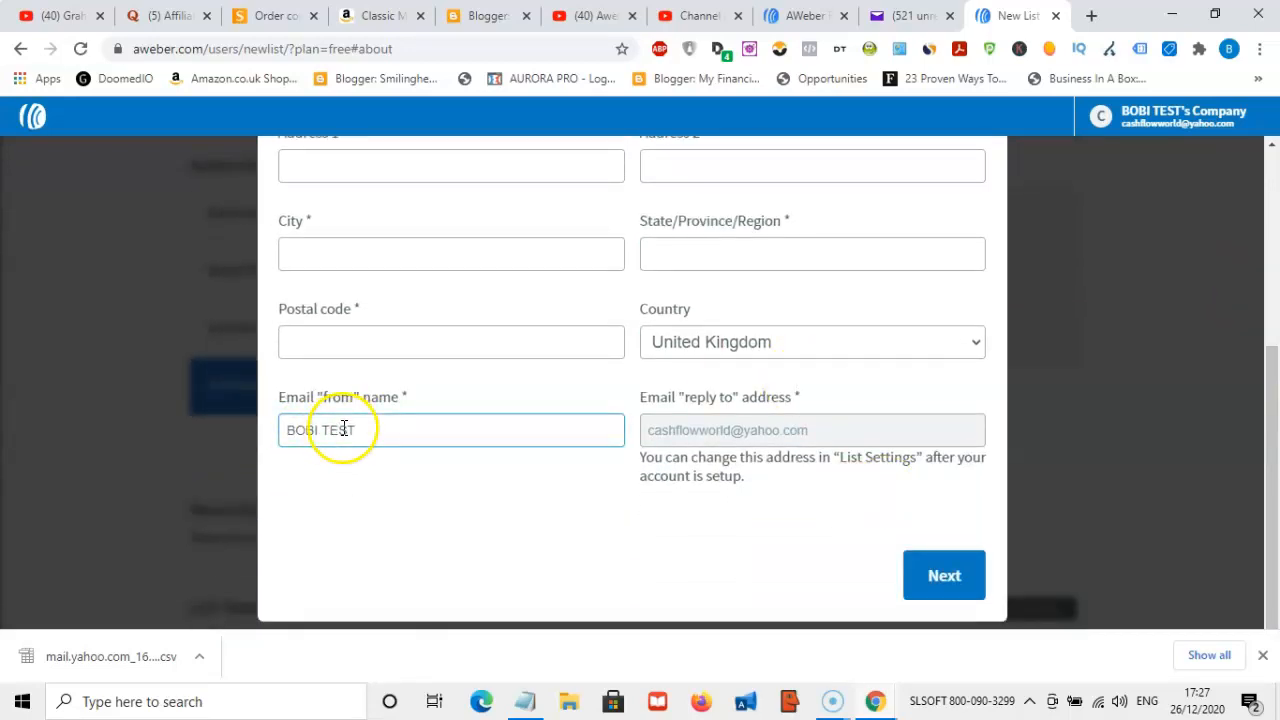
click(423, 427)
click(285, 443)
click(372, 427)
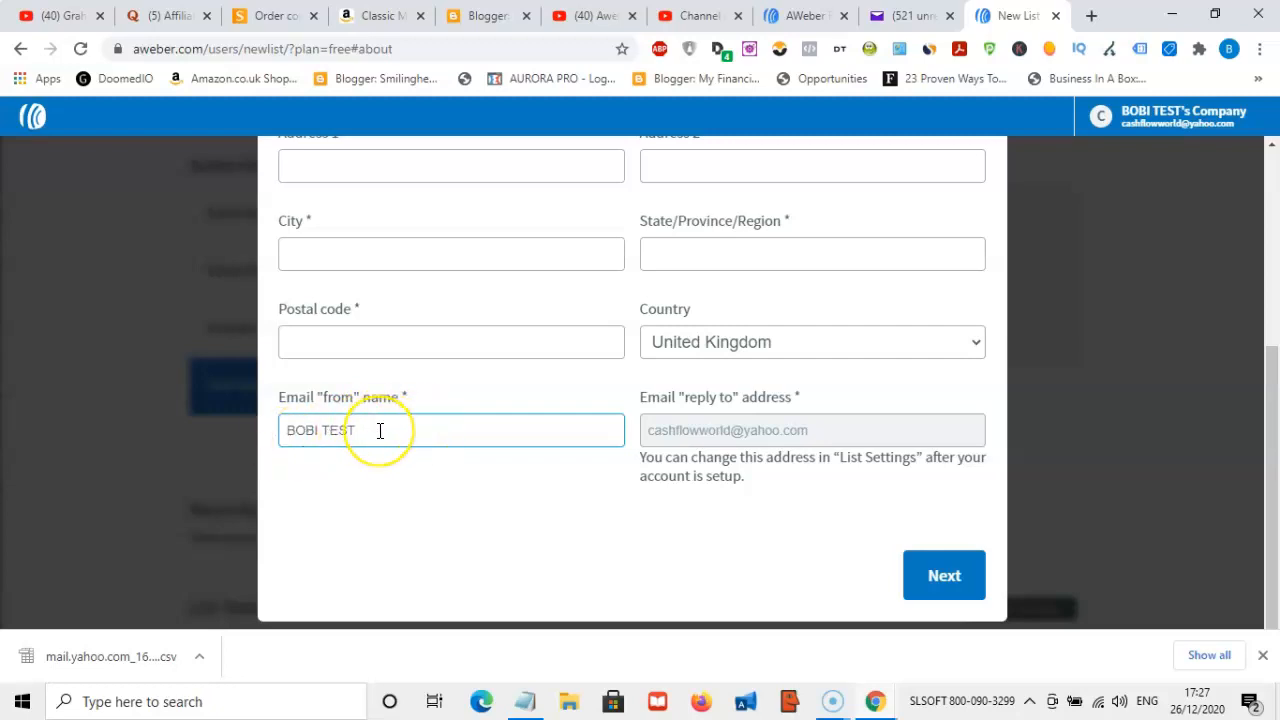
click(367, 431)
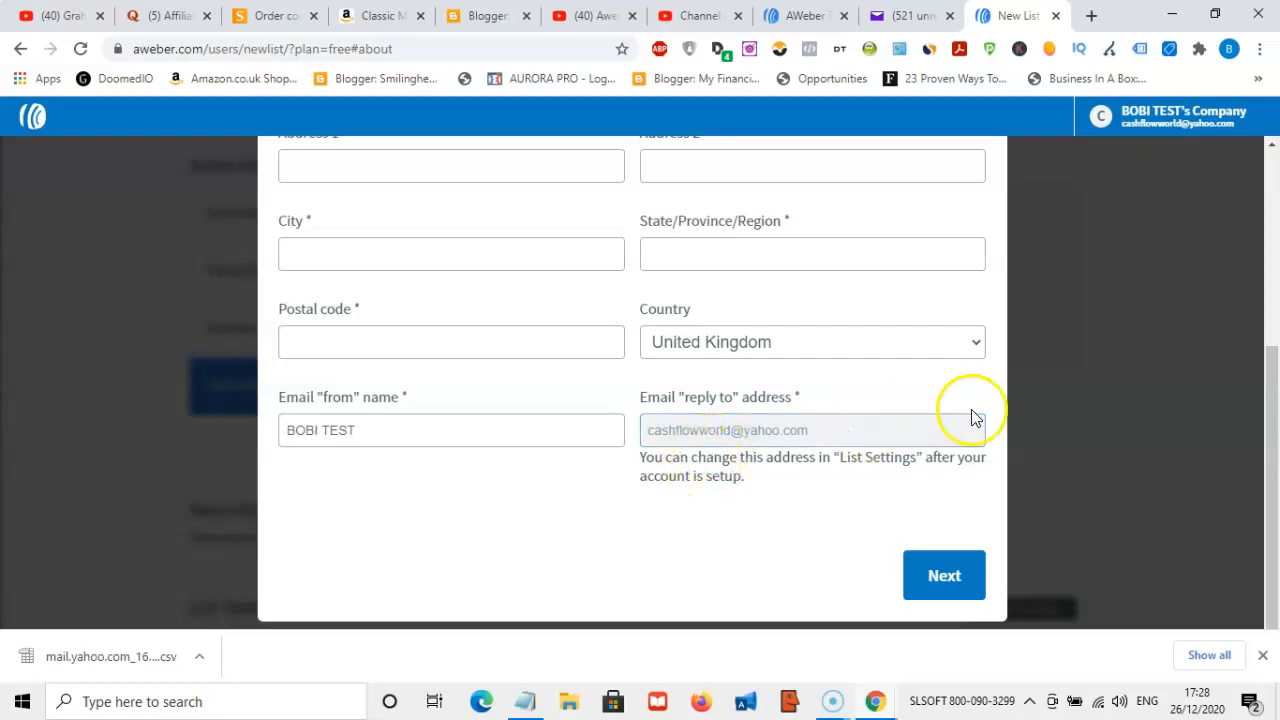
click(416, 425)
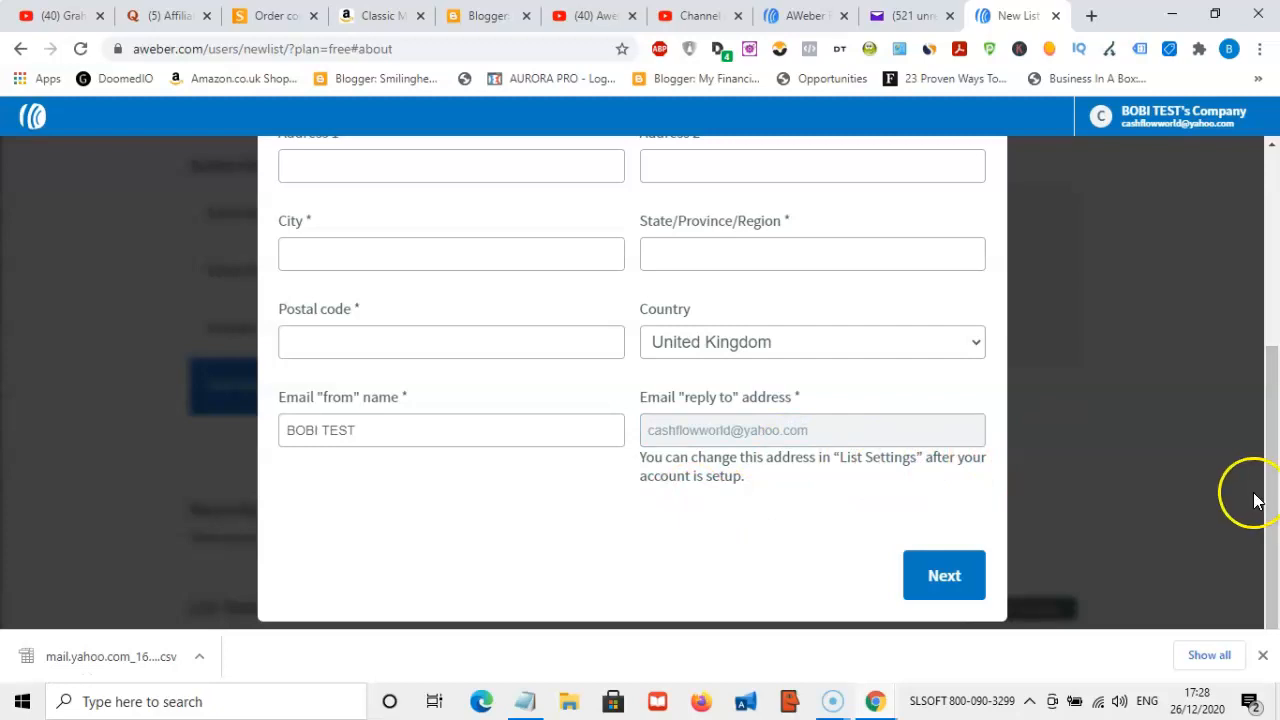
click(948, 578)
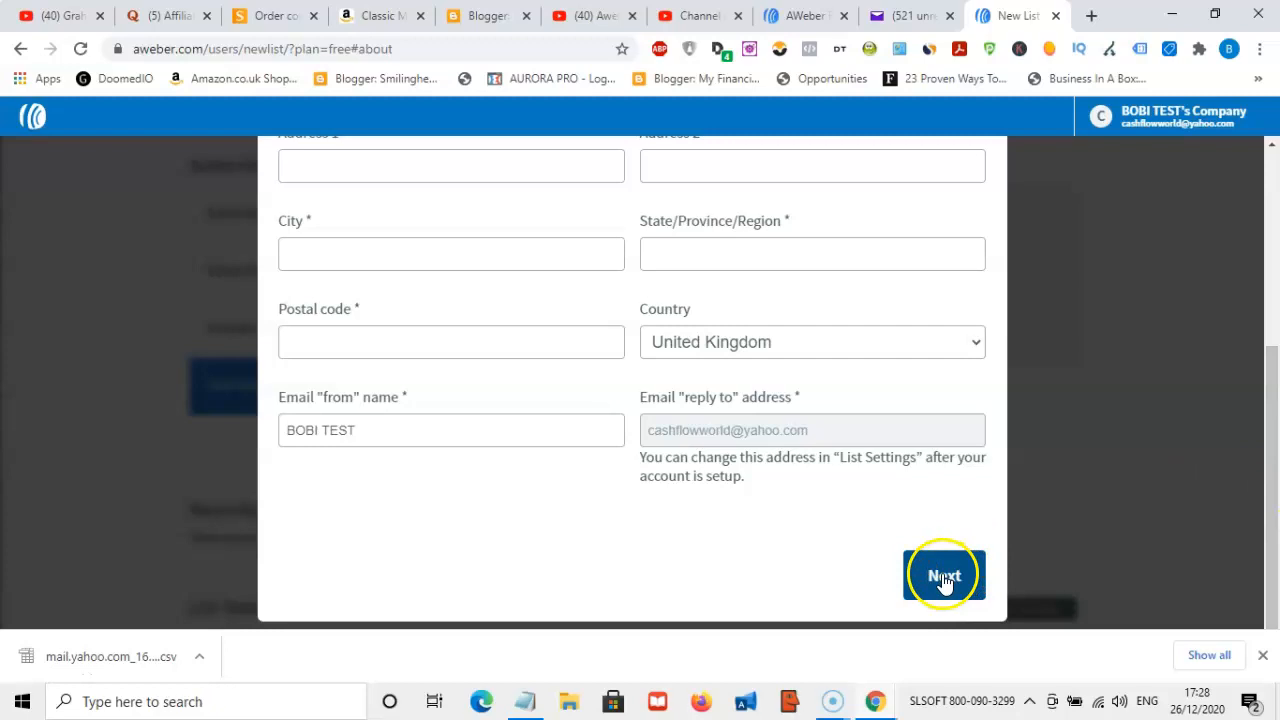
click(45, 677)
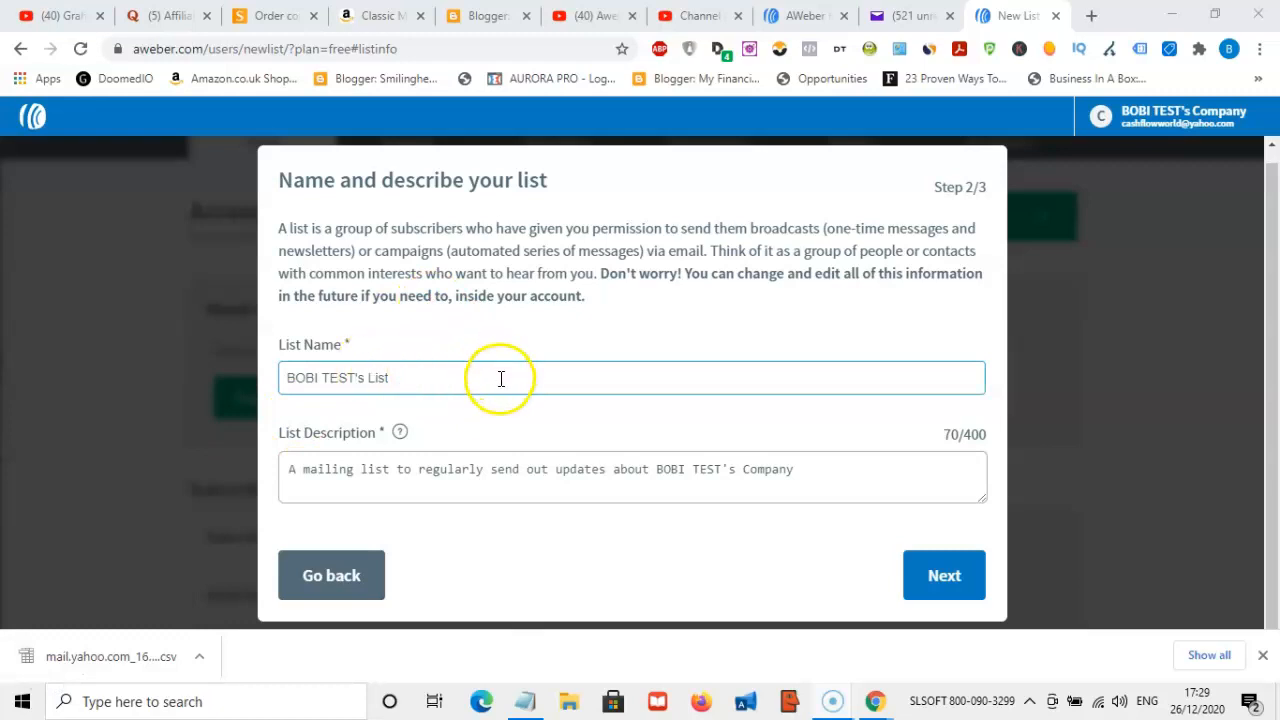
Accept the prefilled list name and list description, and continue to the confirmation message step.
click(367, 485)
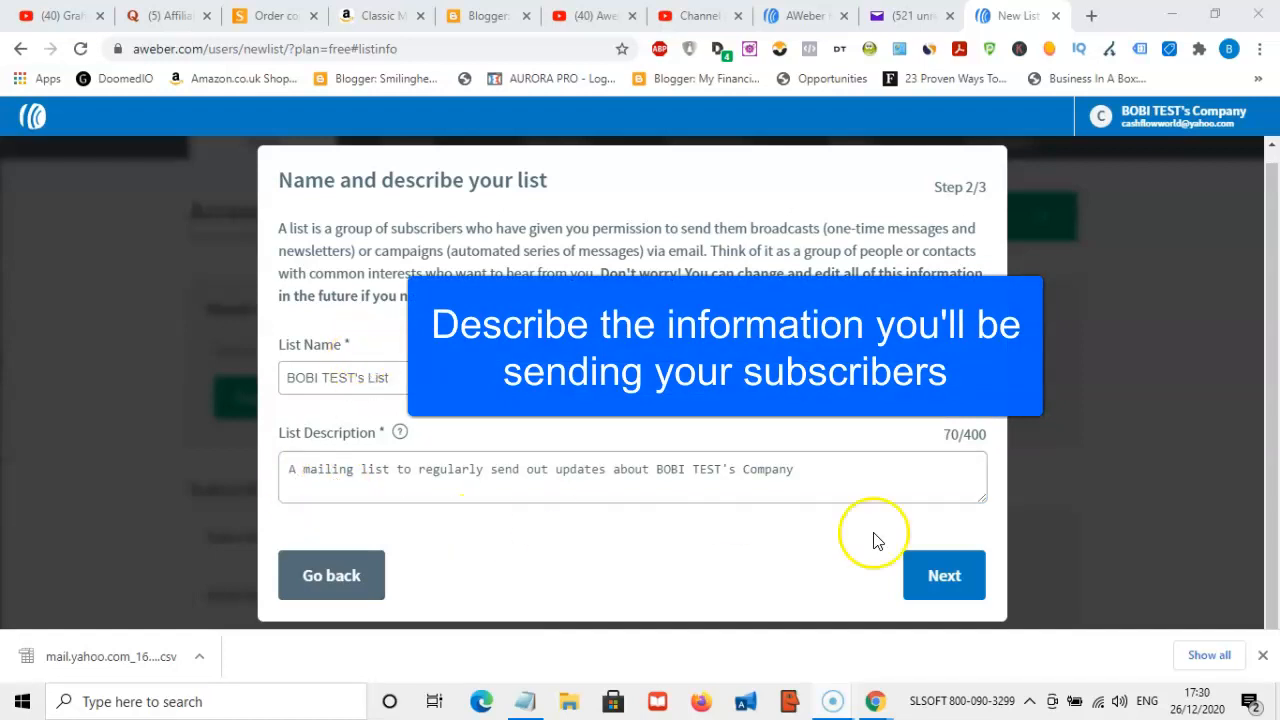
click(949, 582)
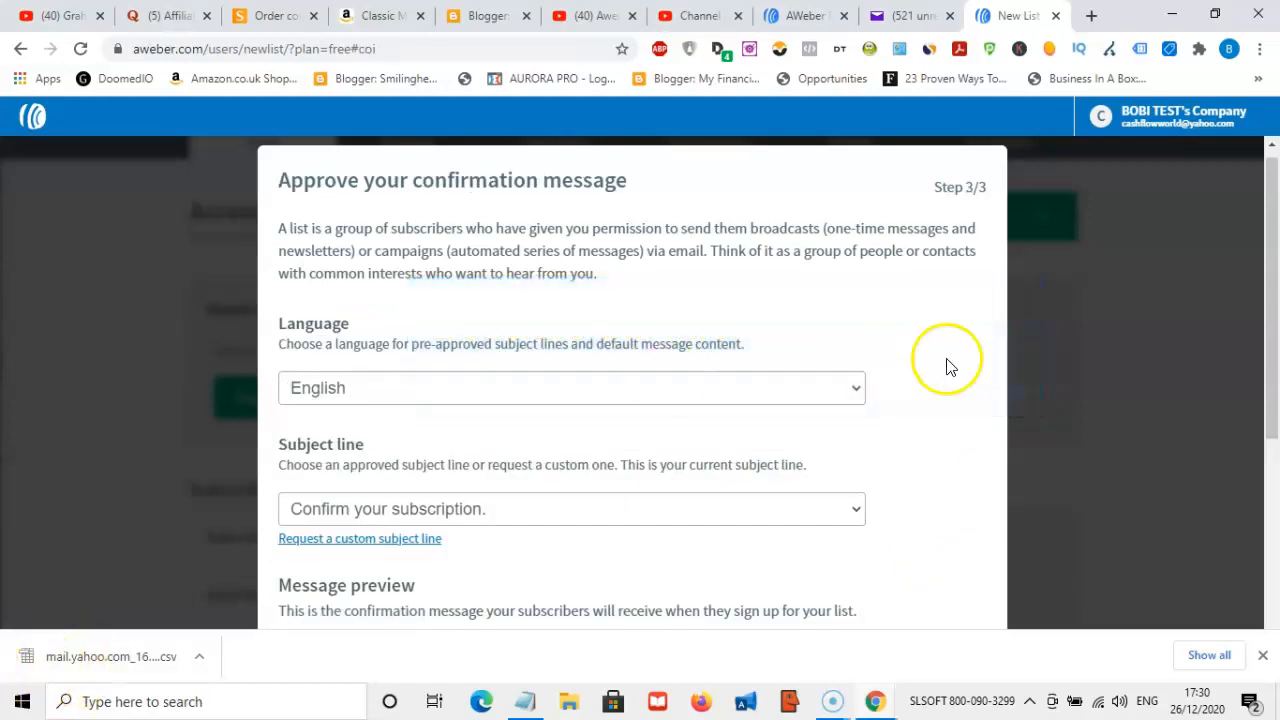
Examine the confirmation message's language, the approved subject line choices, the message preview and the options for editing and completing the setup.
drag(1275, 233, 1275, 254)
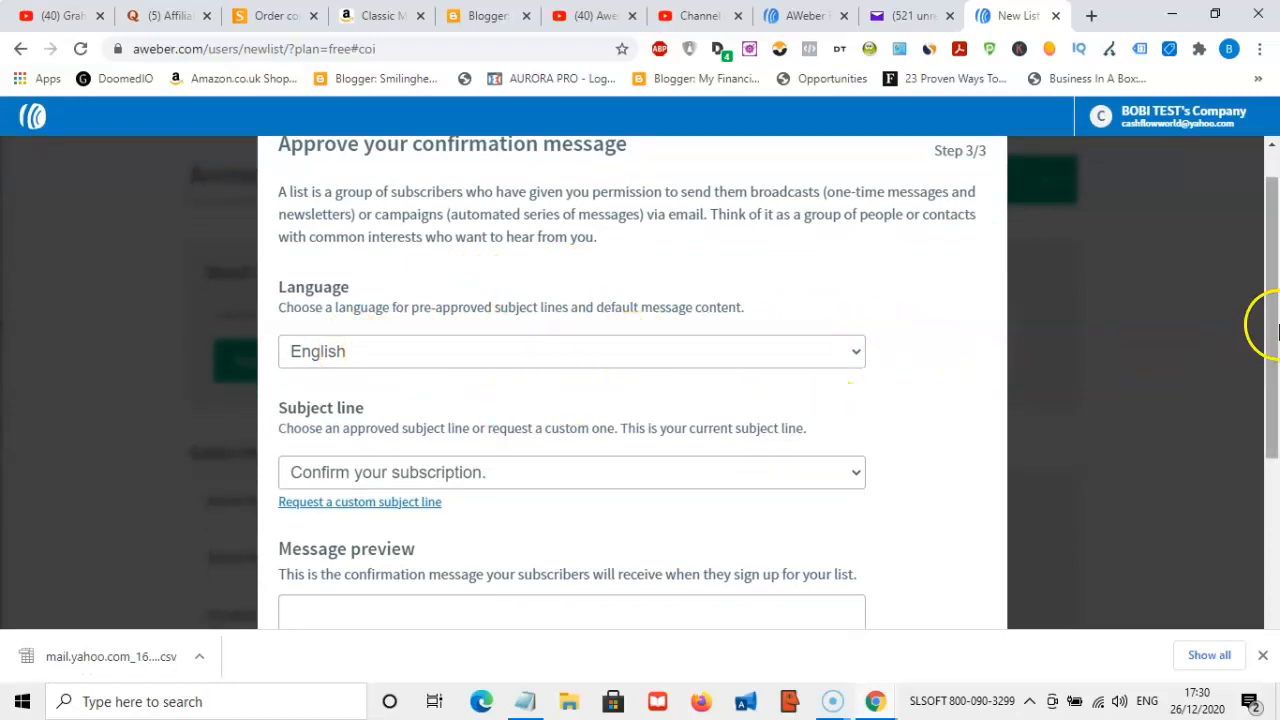
scroll(1276, 330, down, 2)
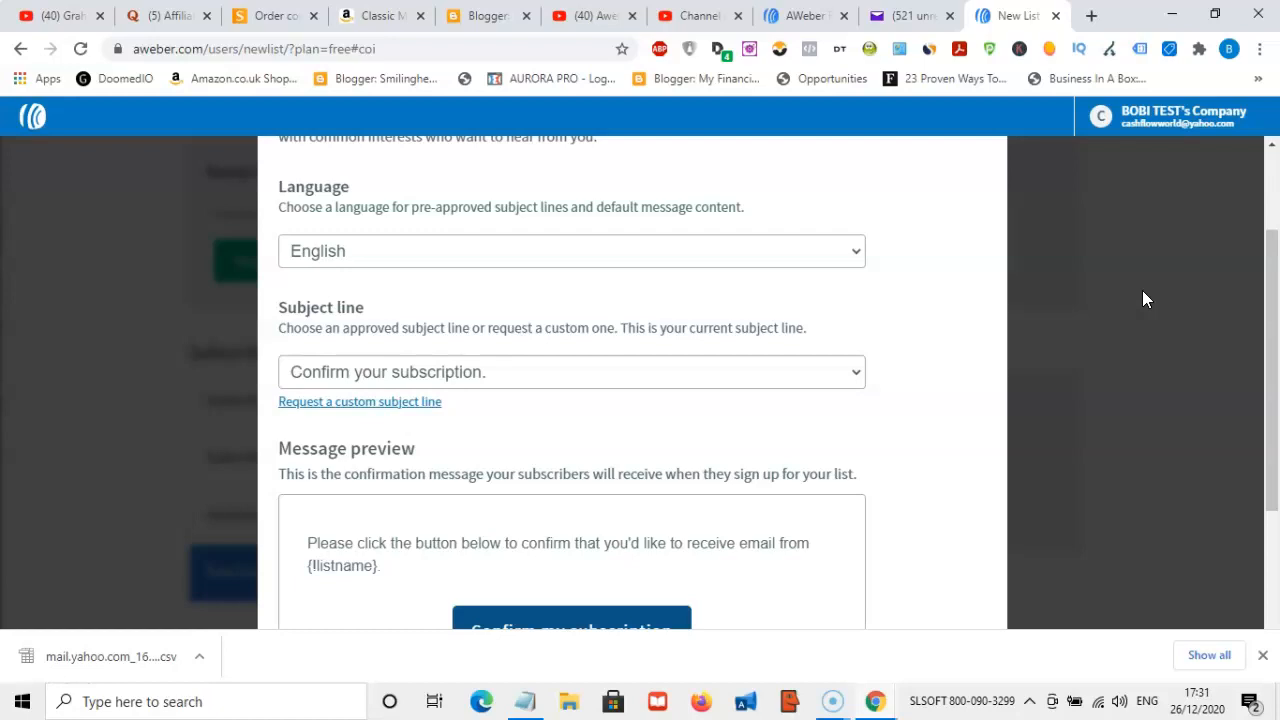
scroll(1049, 277, down, 1)
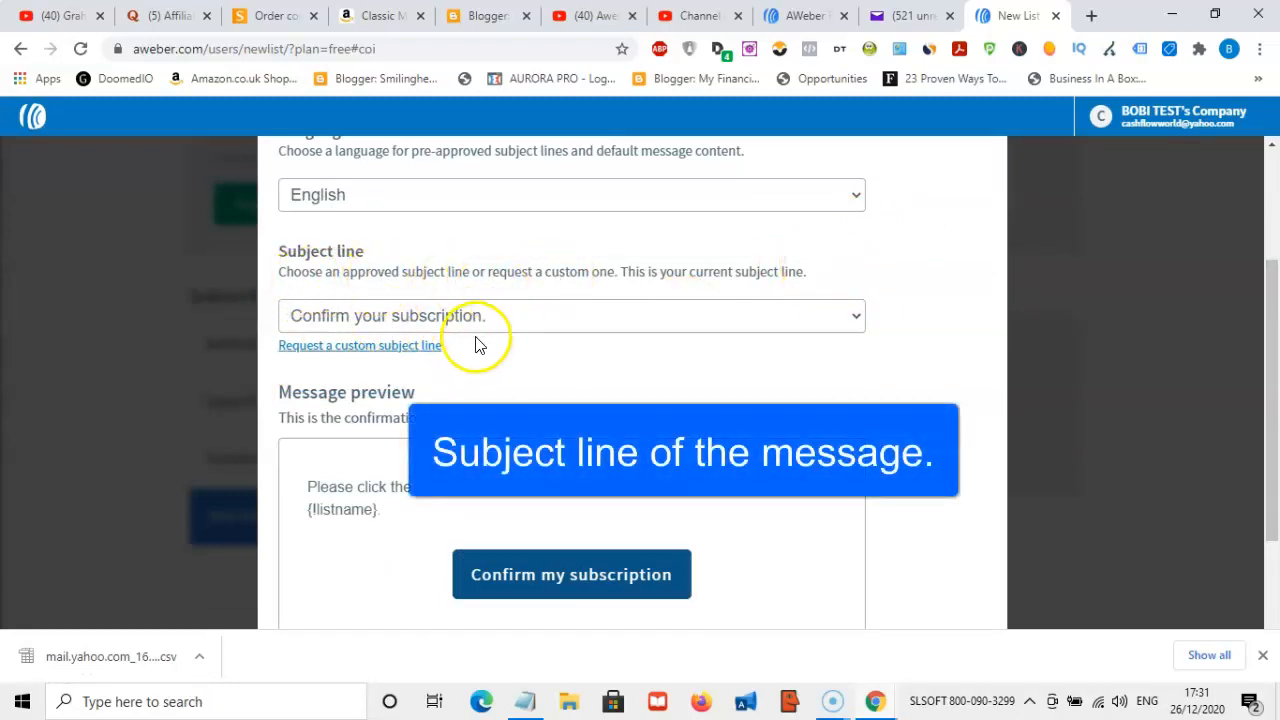
click(858, 318)
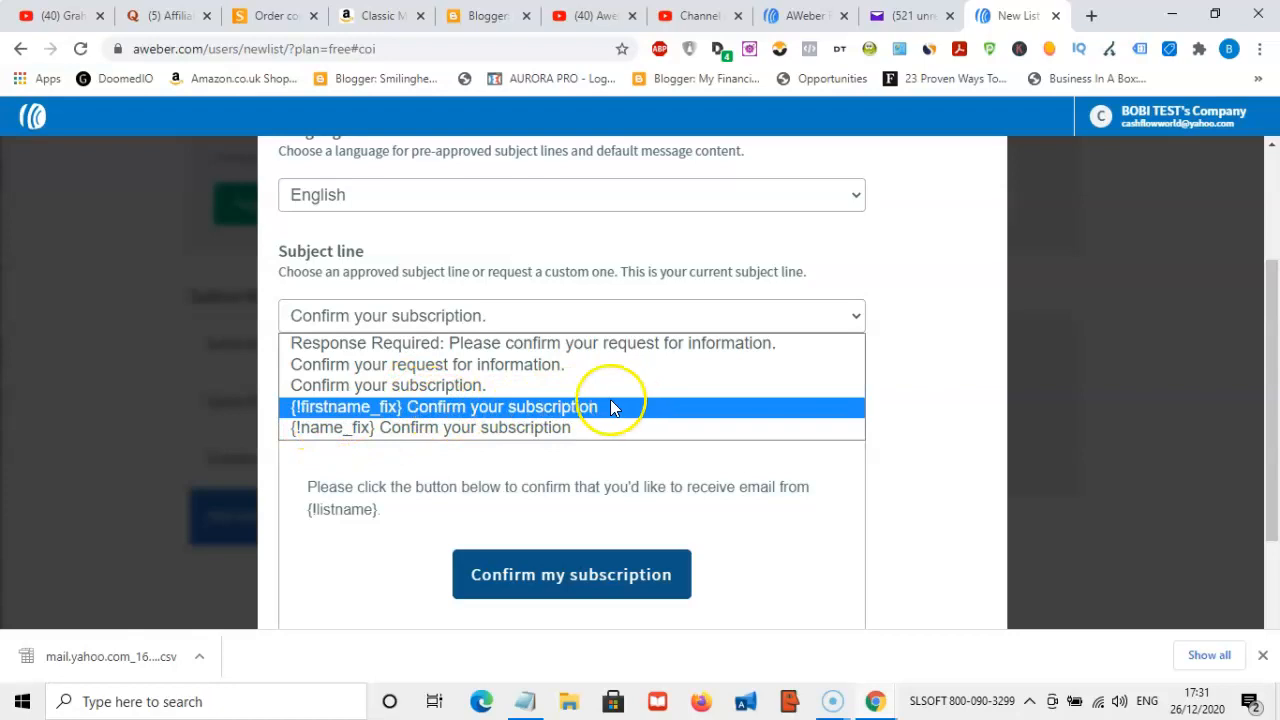
drag(1278, 343, 1278, 371)
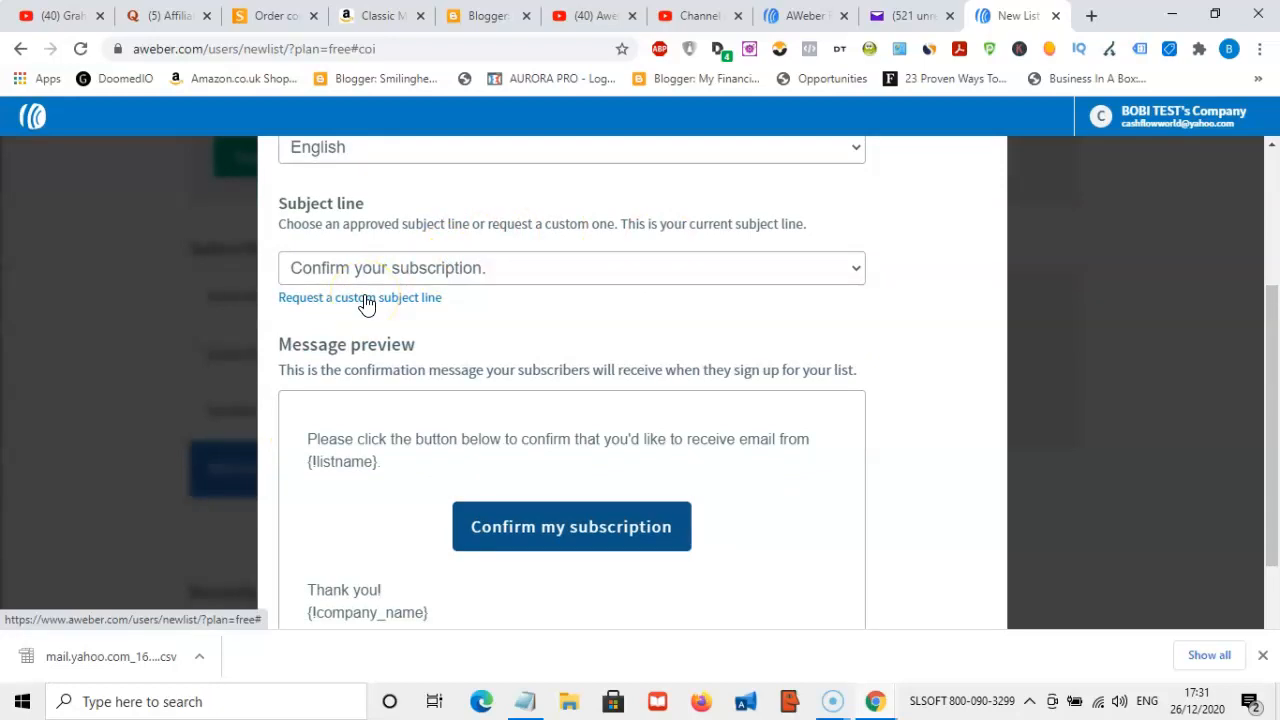
drag(1268, 363, 1268, 399)
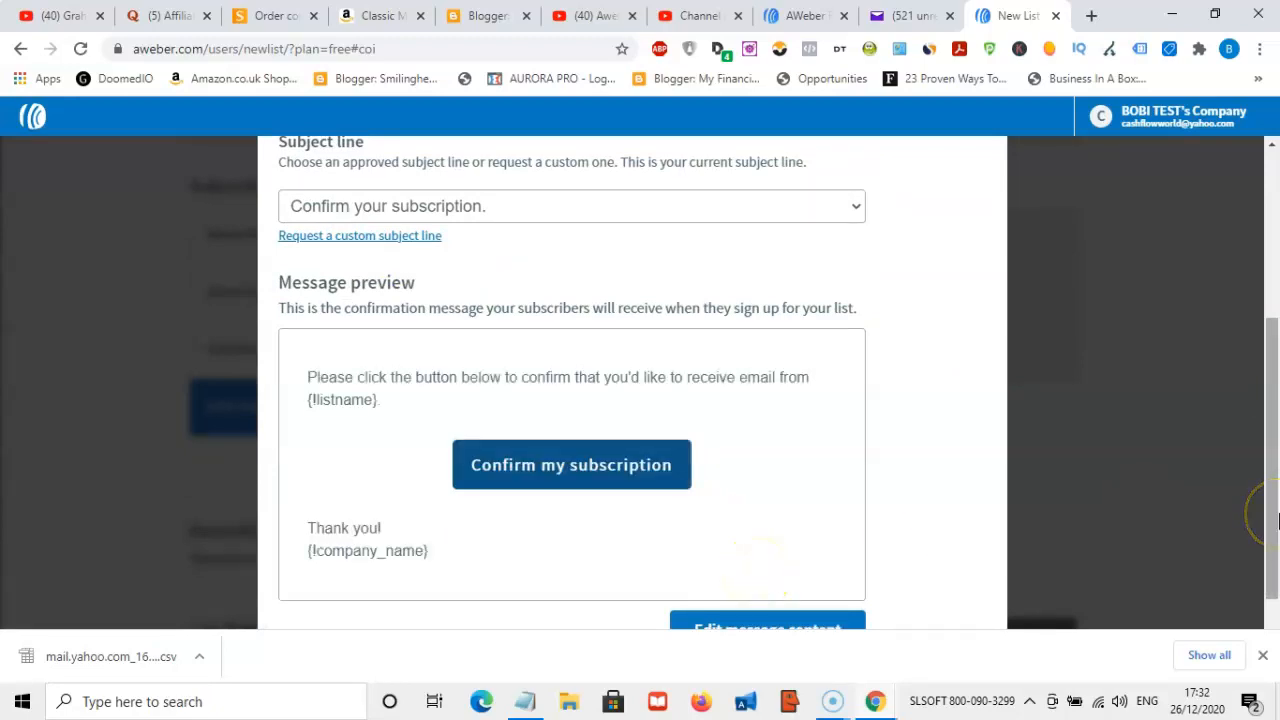
scroll(1277, 519, down, 1)
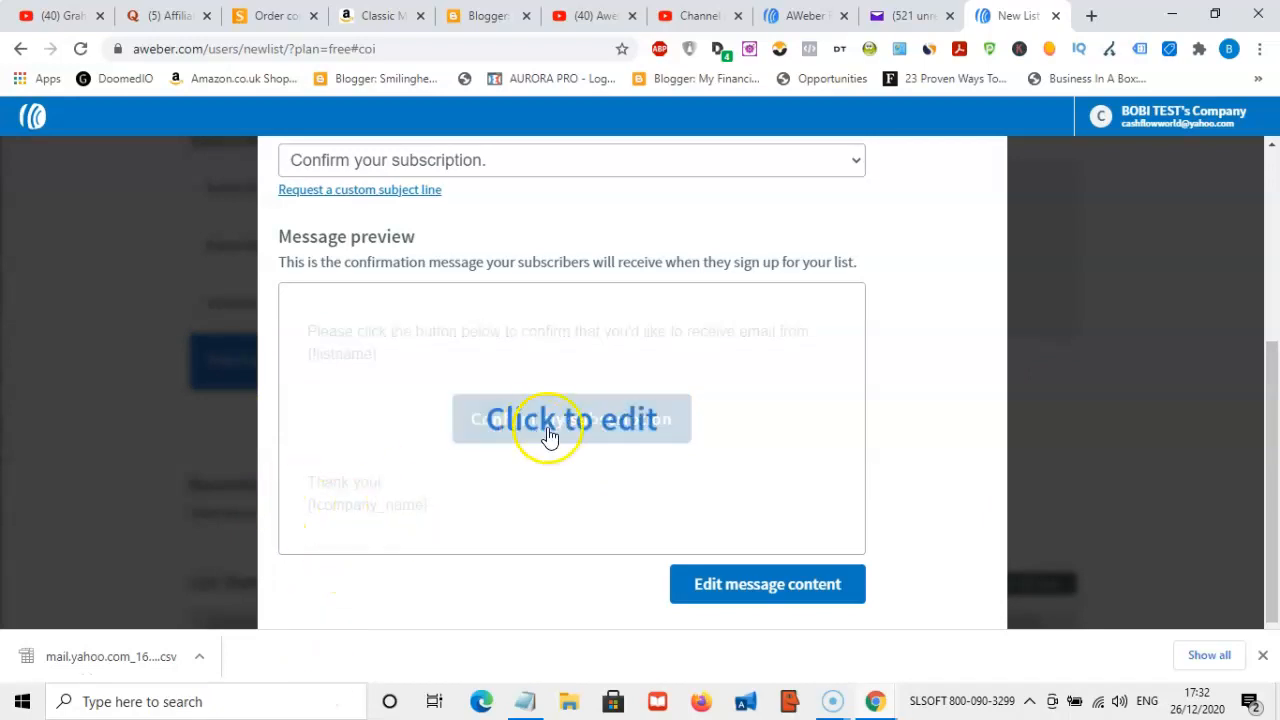
drag(1277, 393, 1277, 465)
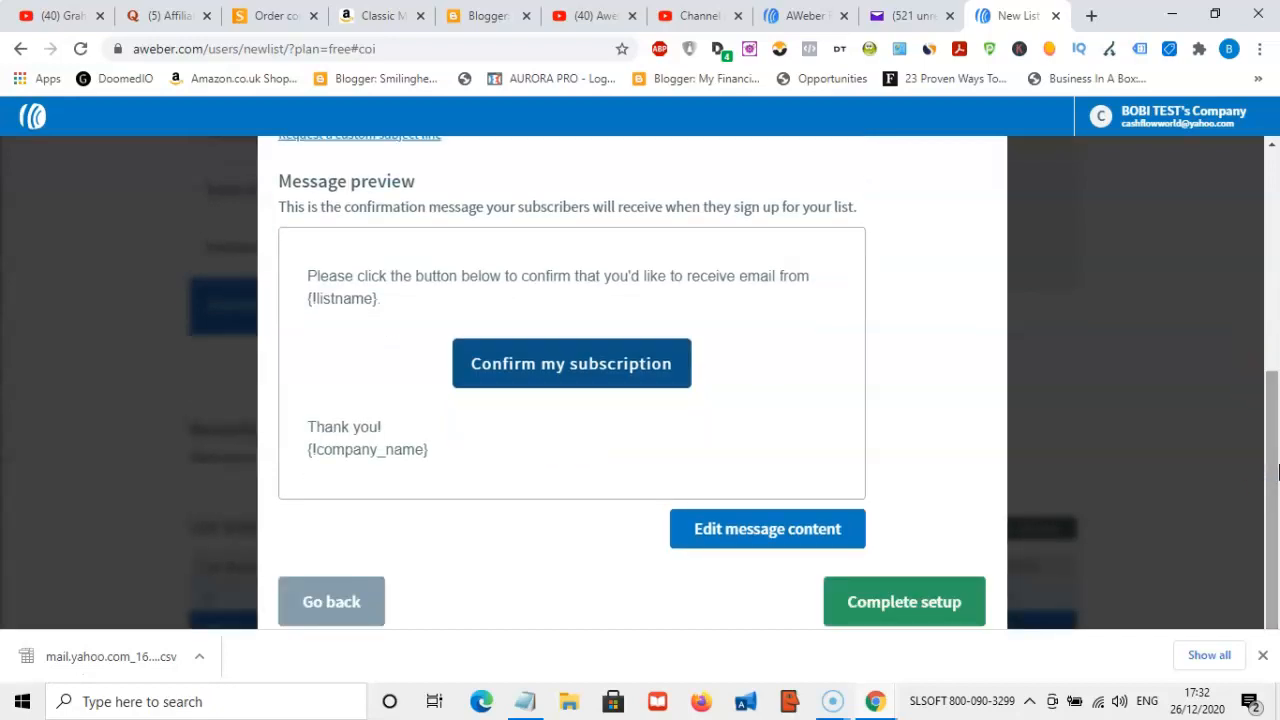
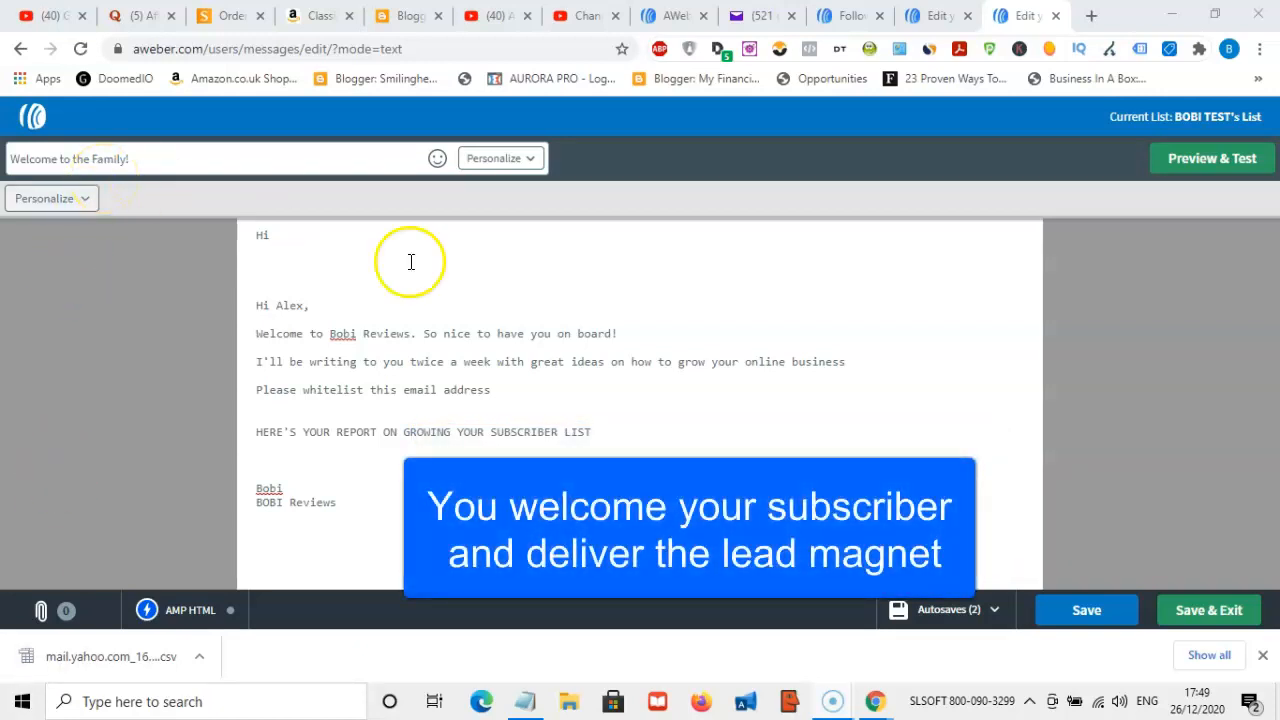
Delete the stray "Hi" line above the greeting in the plain-text welcome message.
click(290, 239)
key(BackSpace)
key(BackSpace)
key(BackSpace)
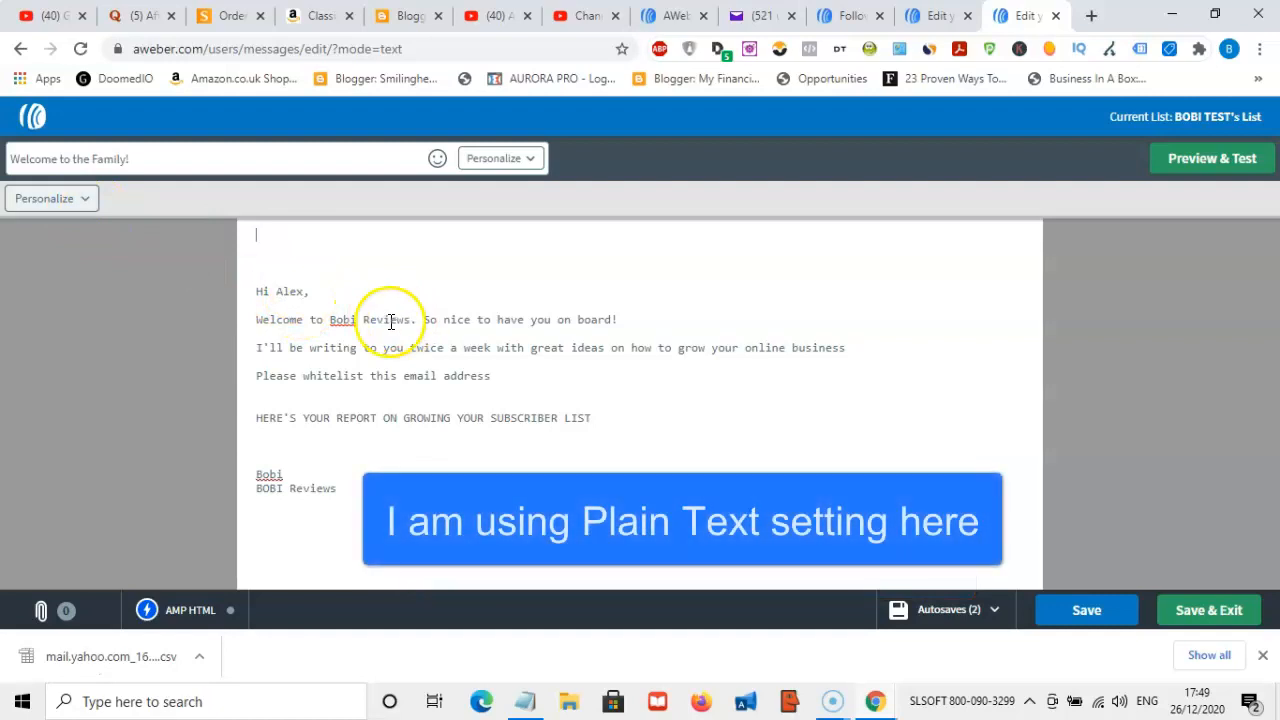
Replace the fixed name in the message greeting with the subscriber's First Name personalization field.
drag(284, 289, 303, 290)
key(BackSpace)
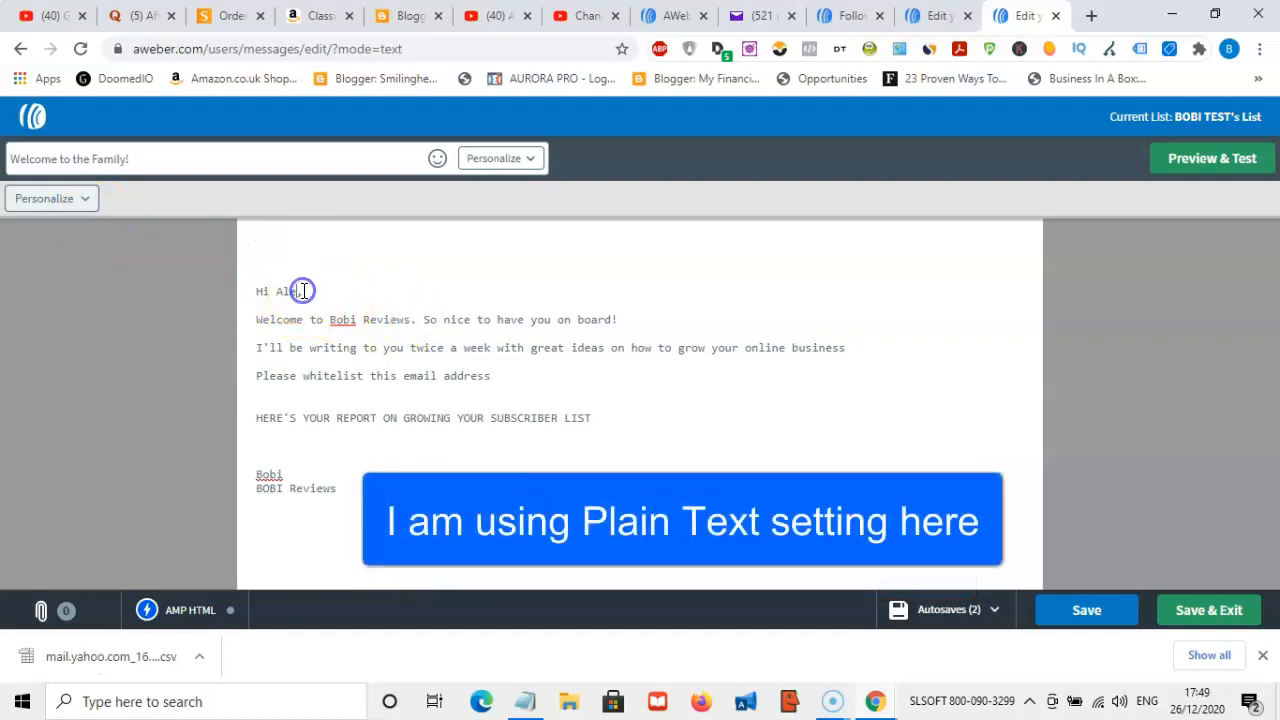
click(89, 203)
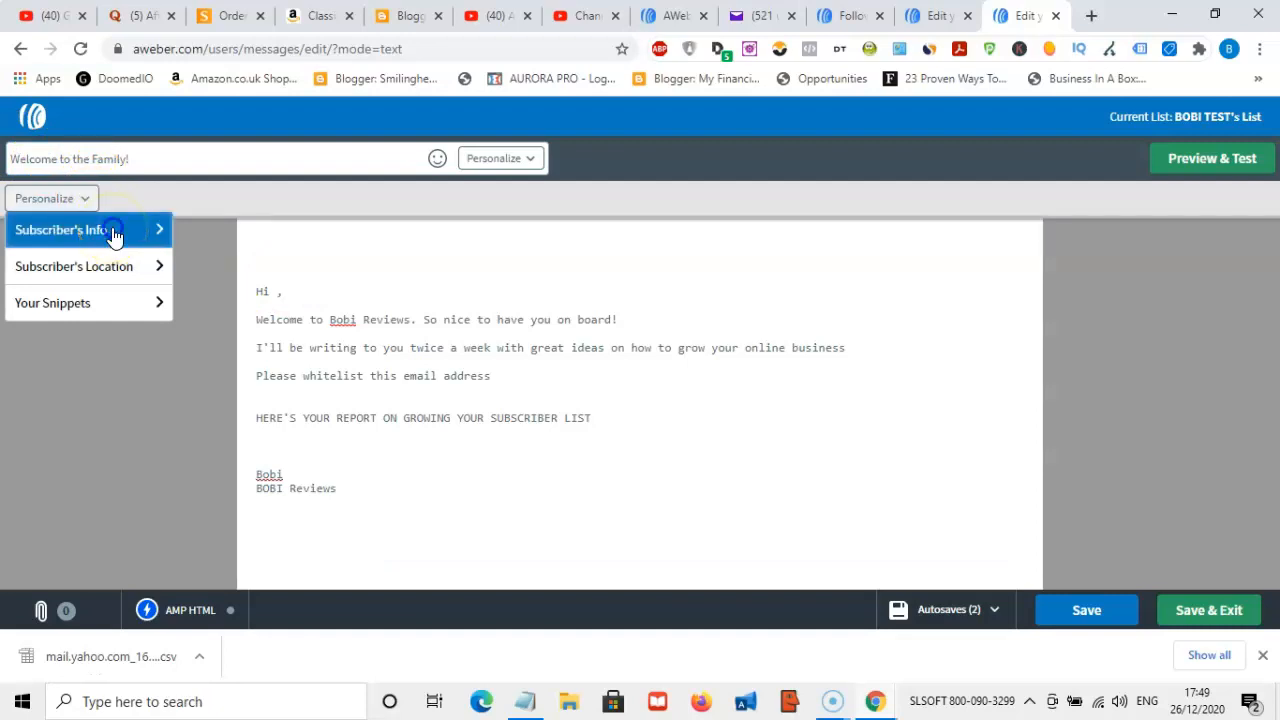
click(113, 233)
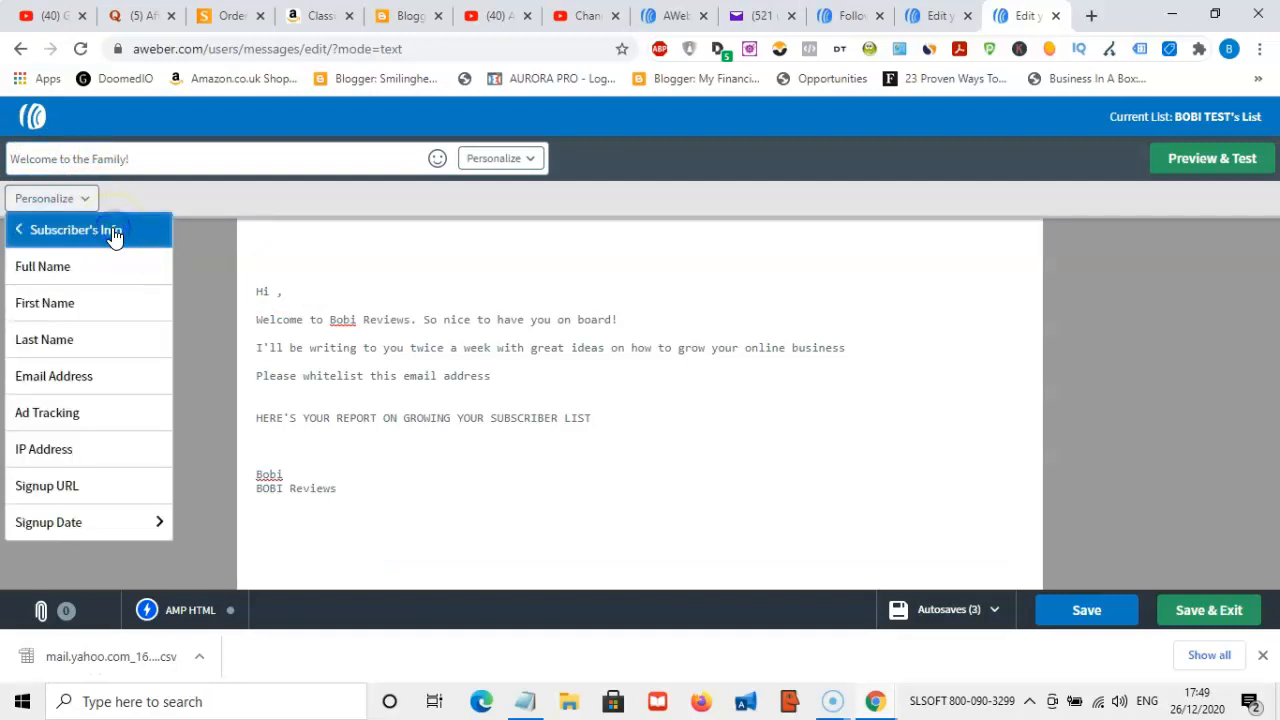
click(98, 300)
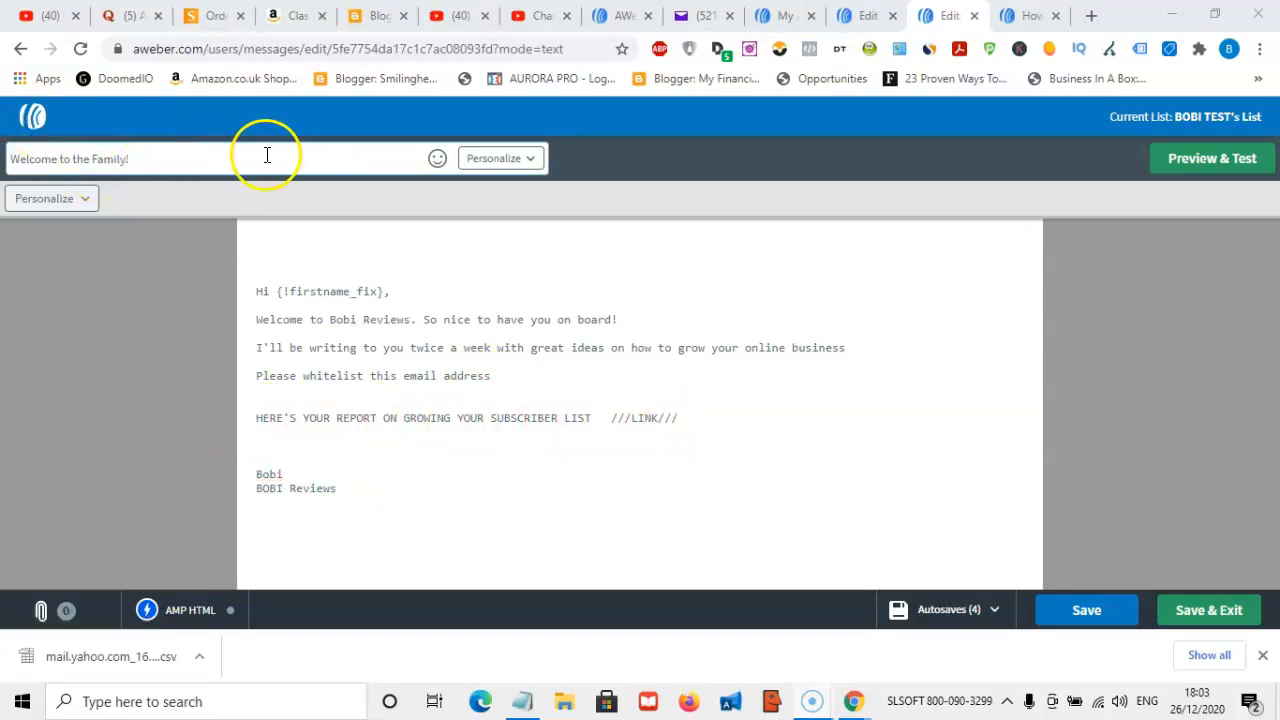
Add a smiling face emoji and the subscriber's Full Name personalization field to the subject line.
click(438, 162)
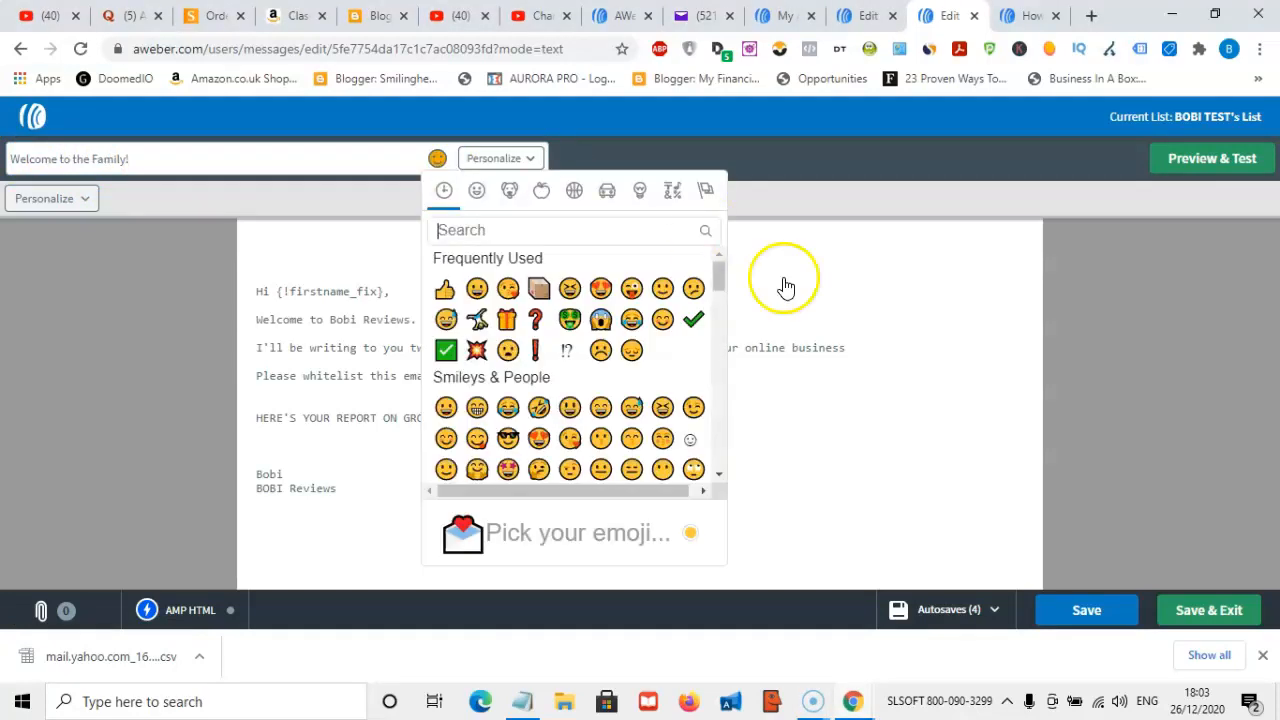
click(662, 289)
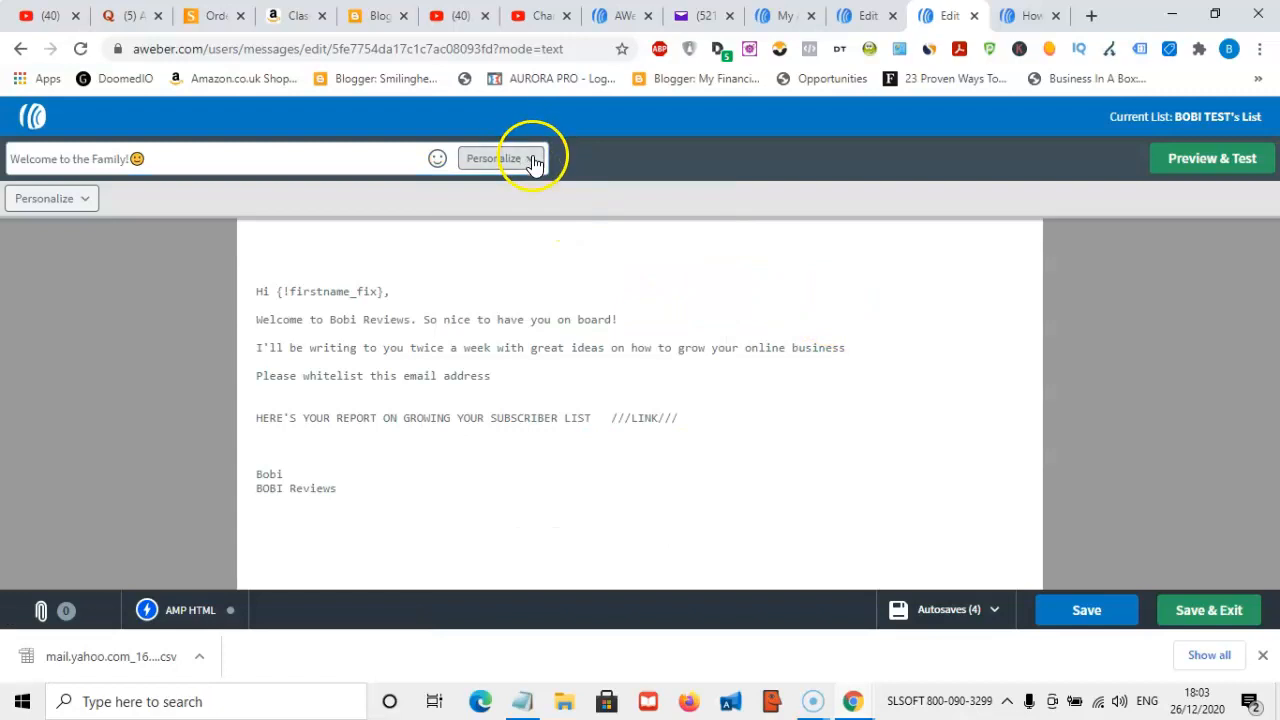
click(534, 160)
click(560, 190)
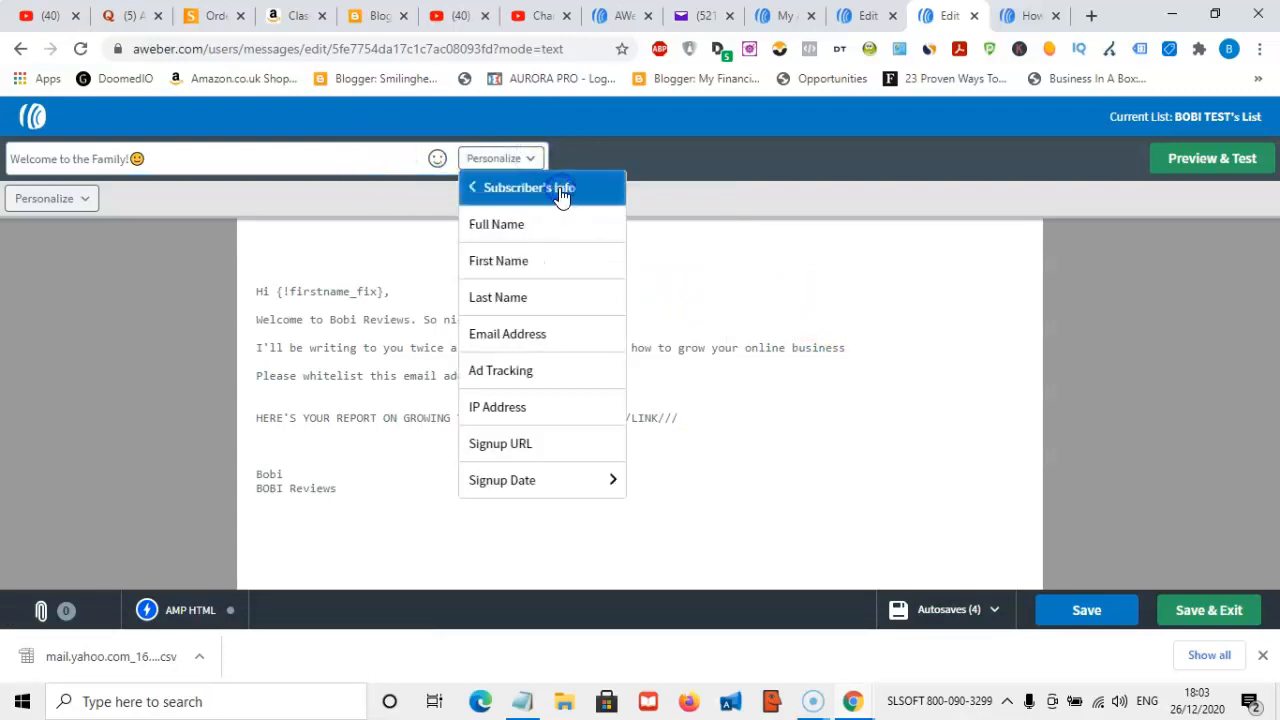
click(555, 228)
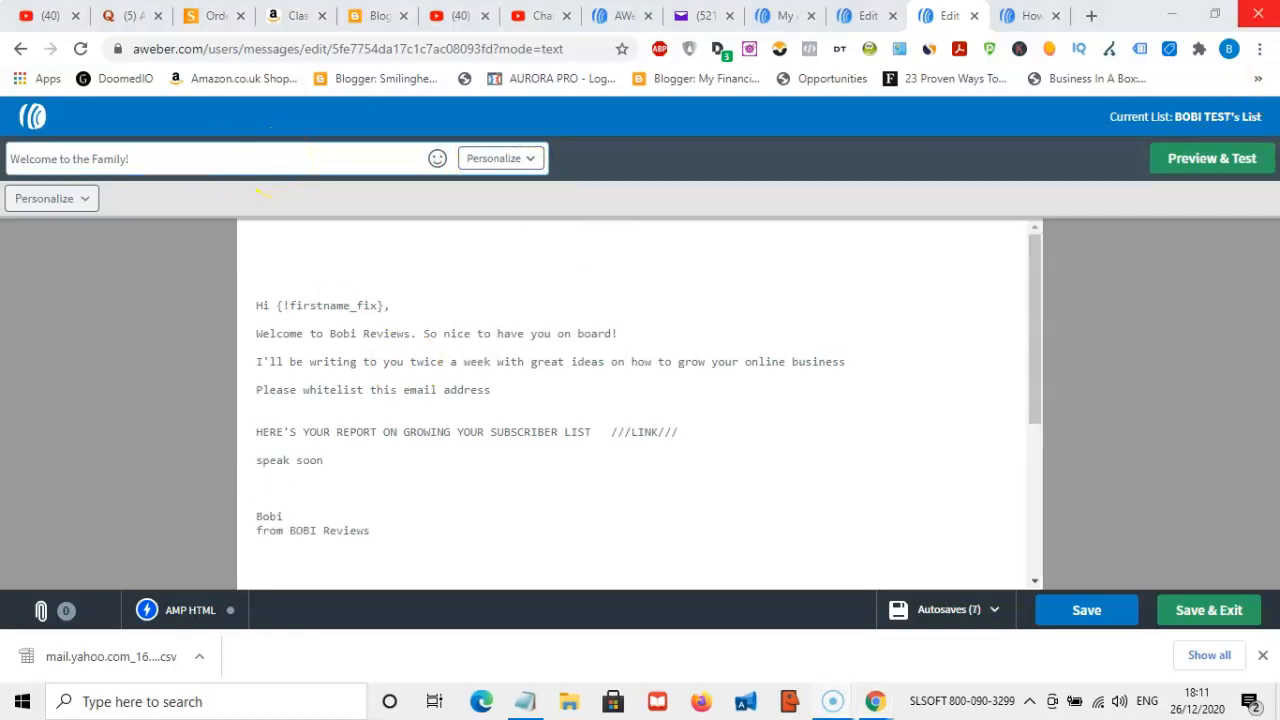
Preview the welcome message, check the email address field for sending a test, and return to the editor.
click(555, 286)
click(972, 372)
click(1196, 170)
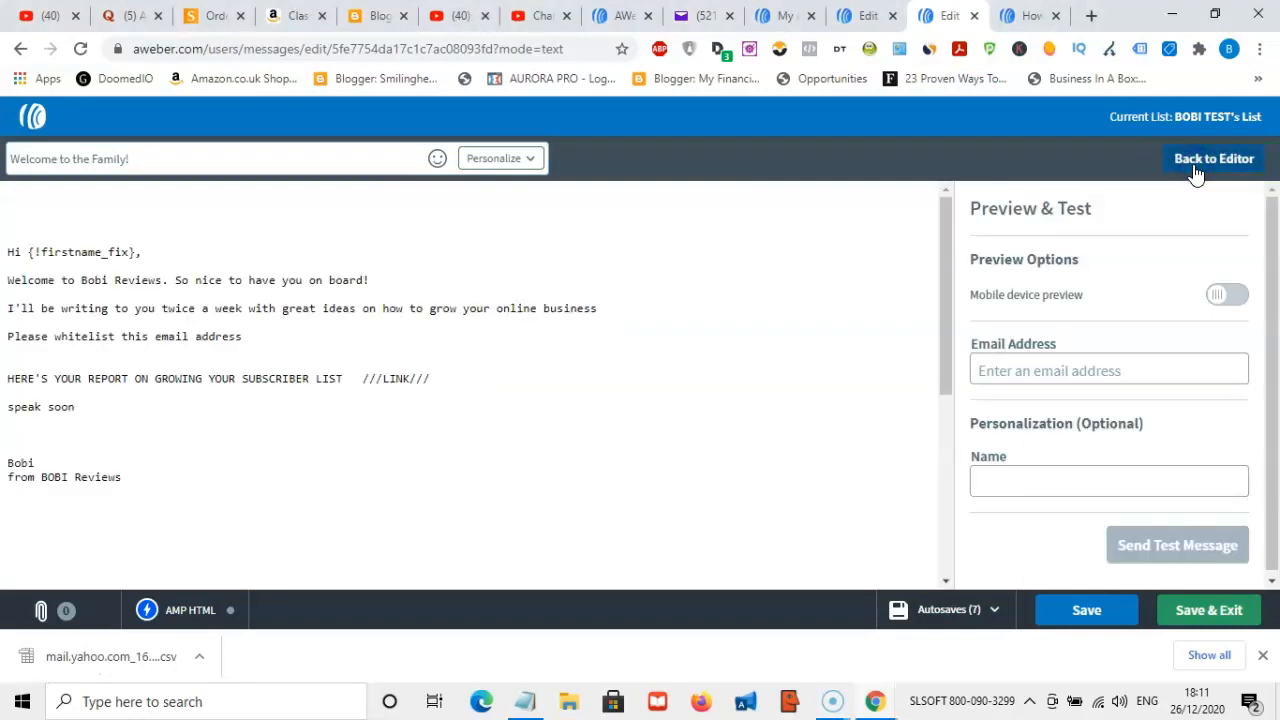
click(1082, 367)
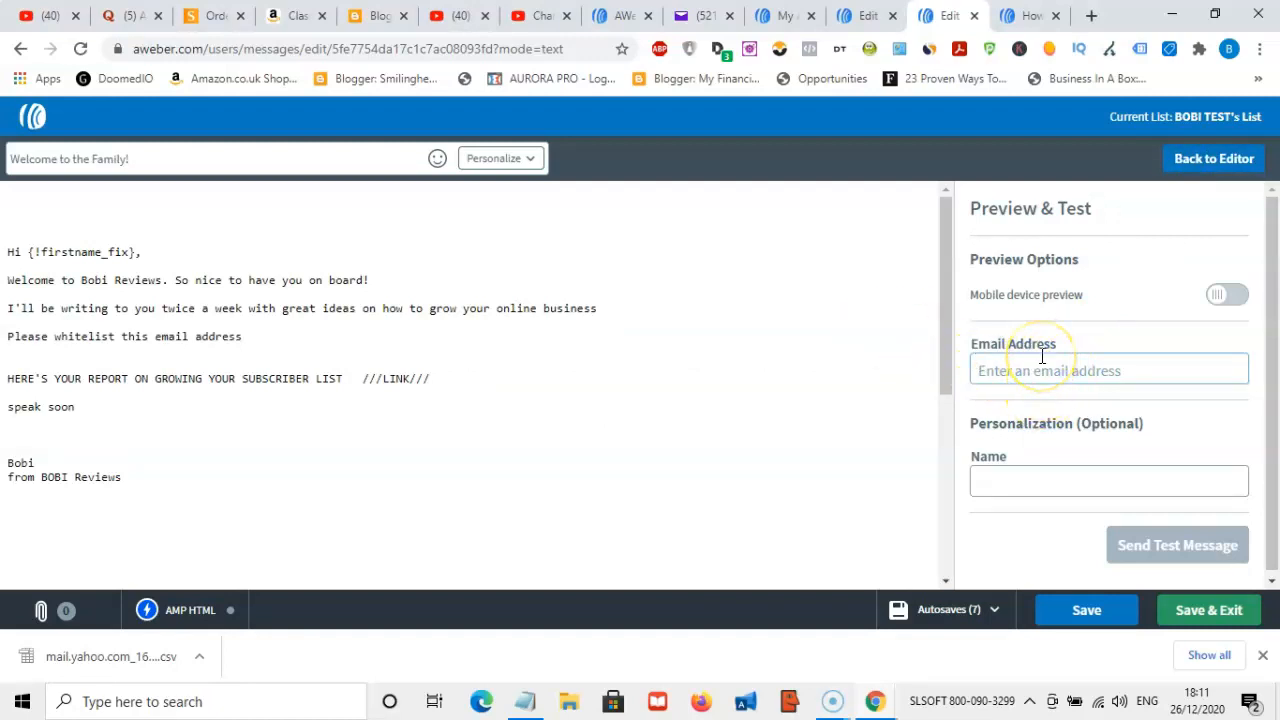
click(1038, 367)
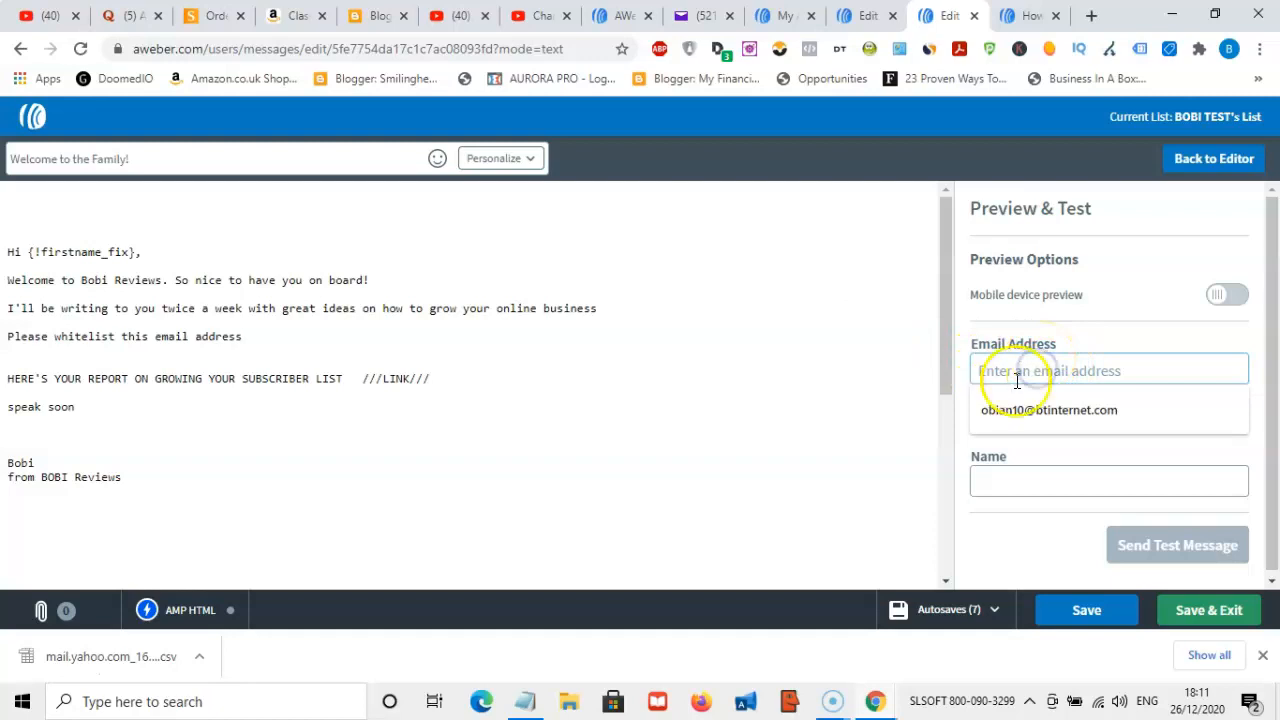
click(914, 411)
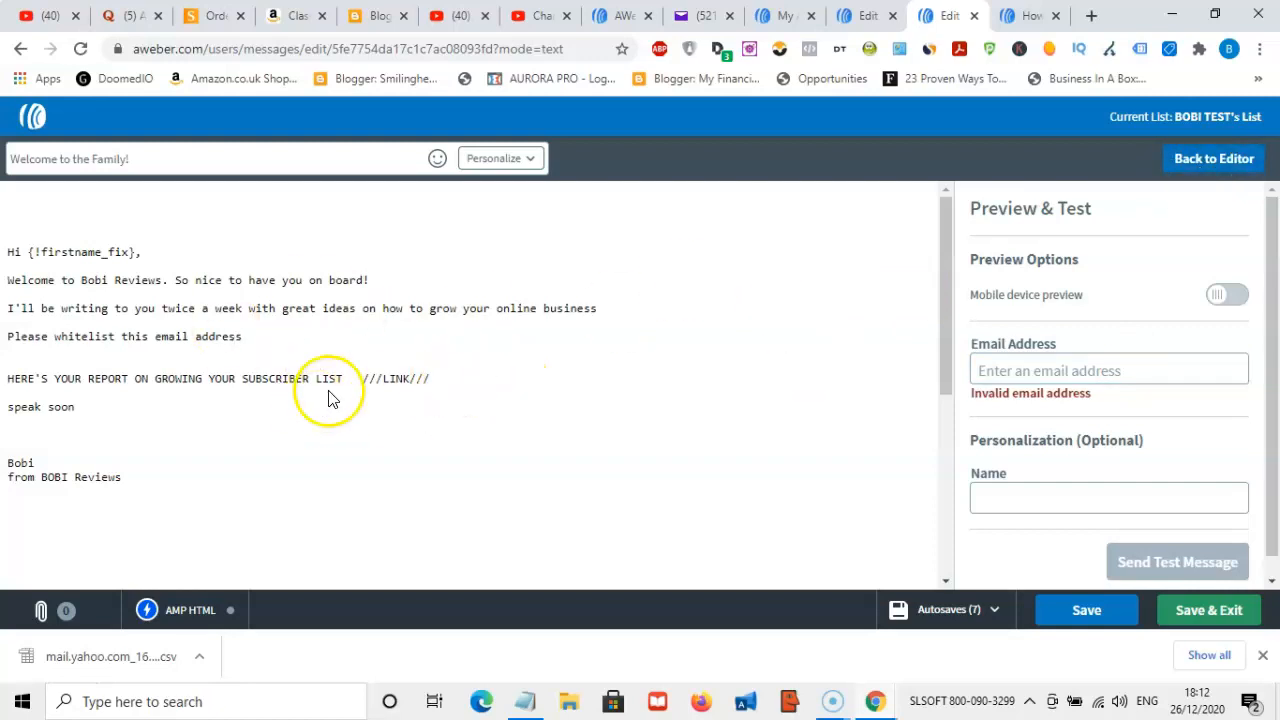
click(1205, 162)
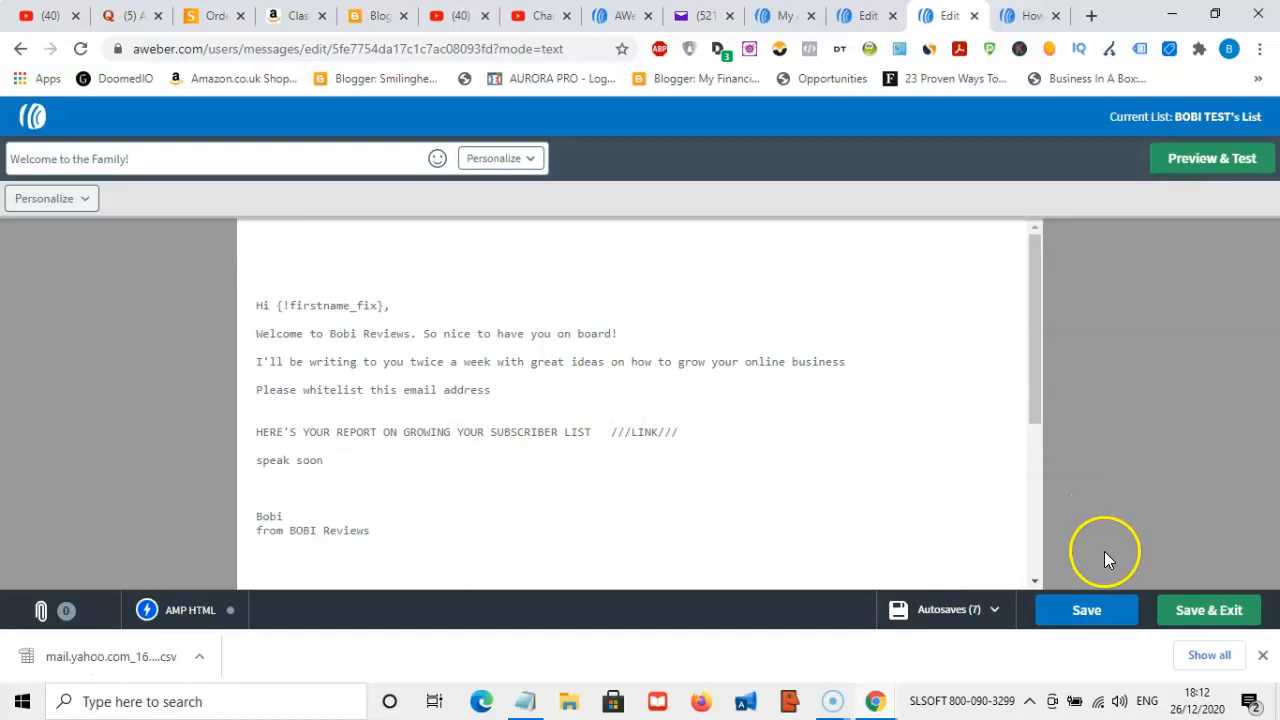
Preview the welcome message, return to the editor, and save and exit the message.
click(1188, 166)
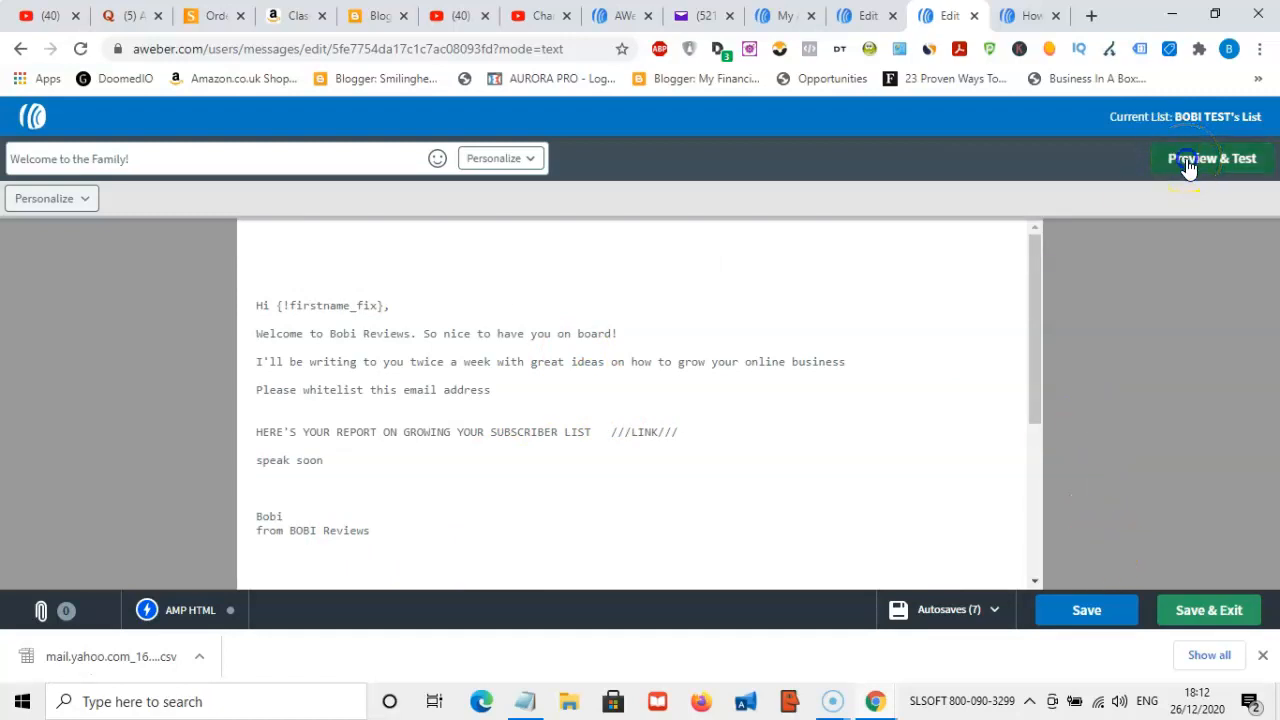
click(1222, 160)
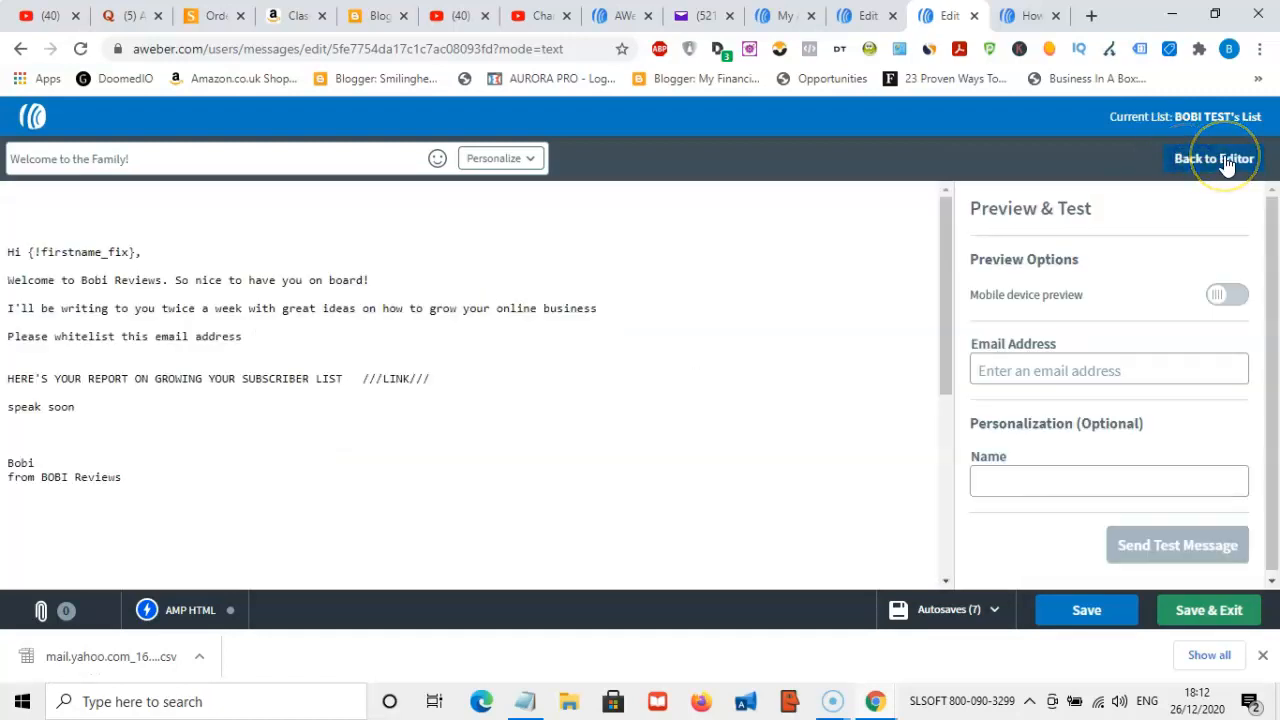
click(1225, 162)
click(1118, 606)
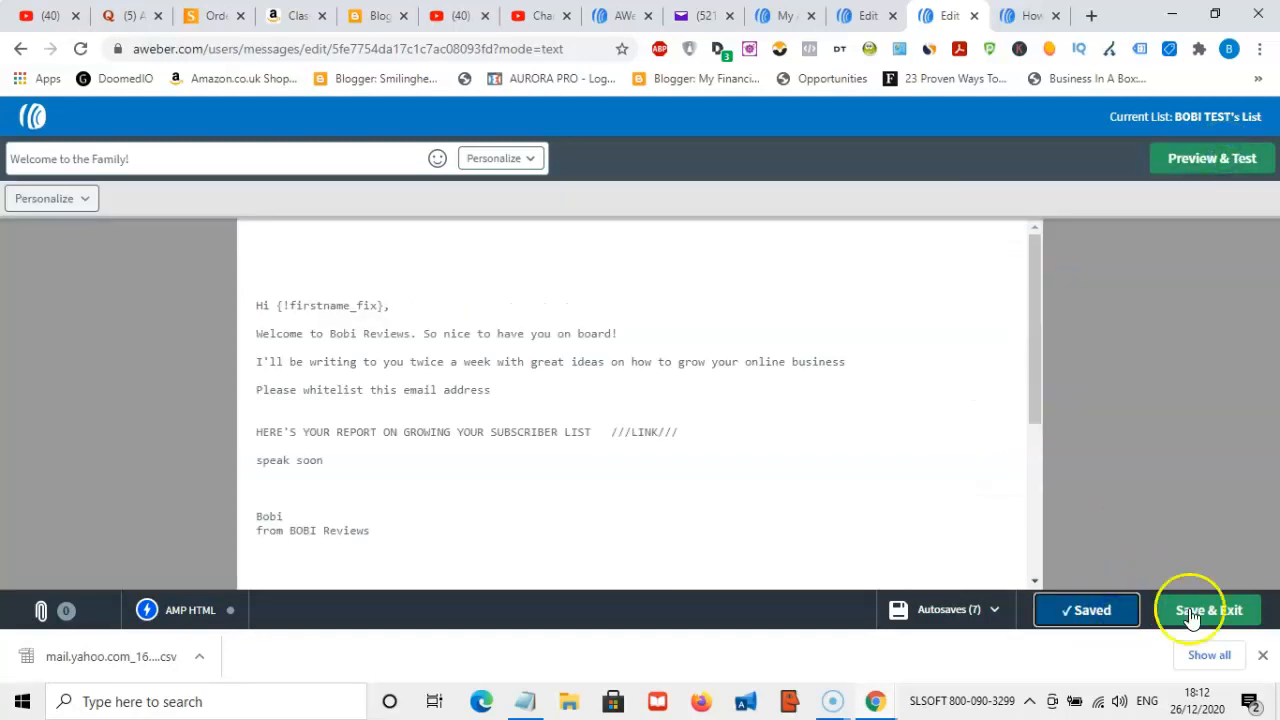
click(1237, 610)
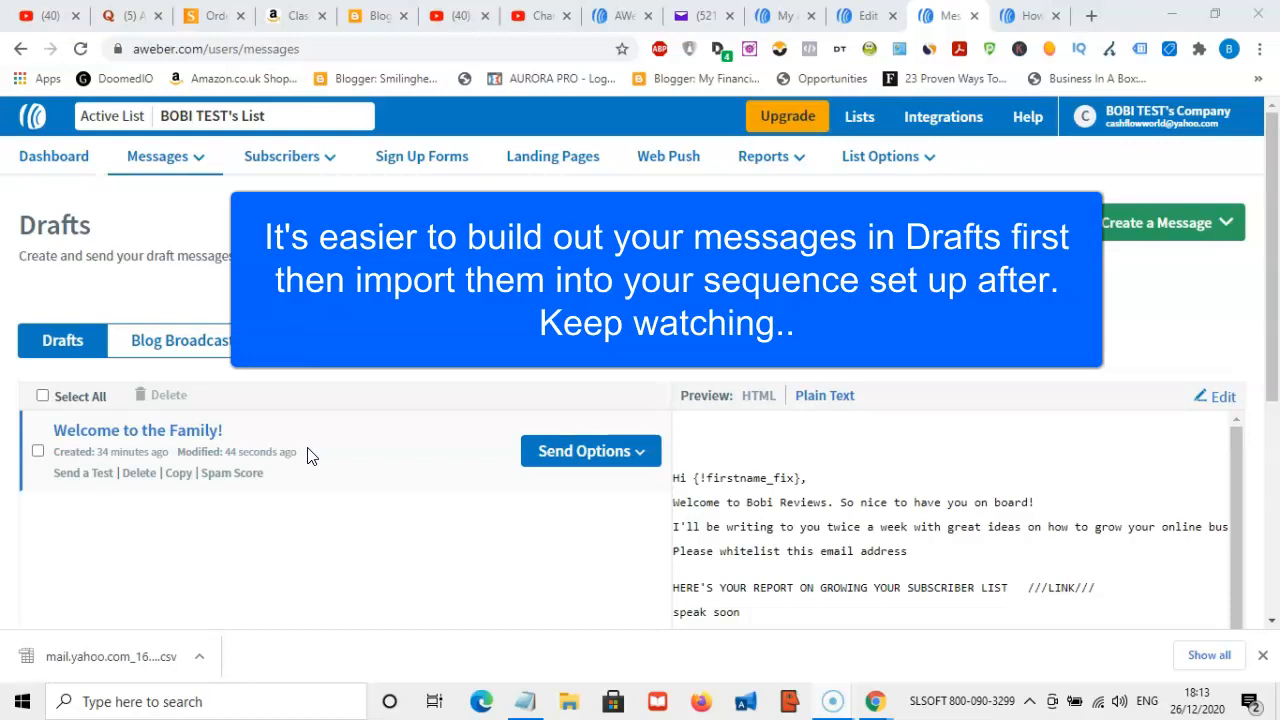
Create a new plain-text message from the drafts page.
mouse_move(1272, 272)
mouse_down()
mouse_move(1276, 315)
mouse_move(1276, 275)
mouse_up()
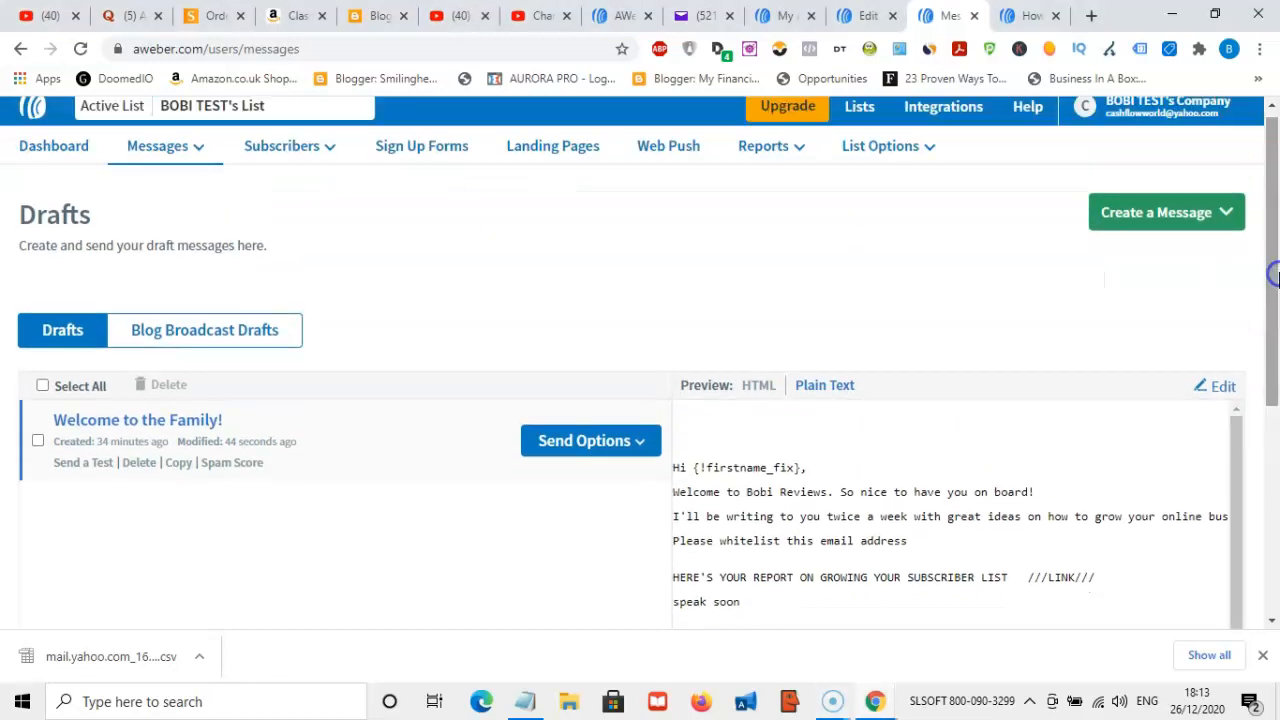
click(1157, 218)
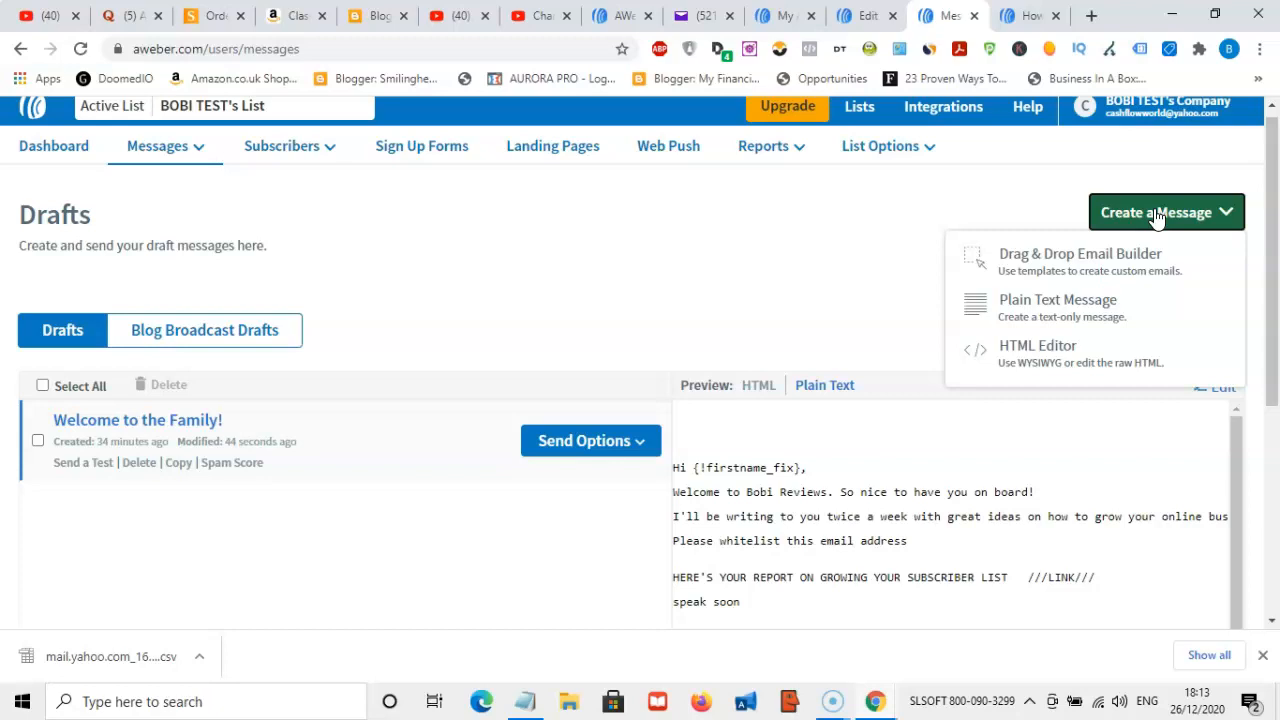
click(1076, 312)
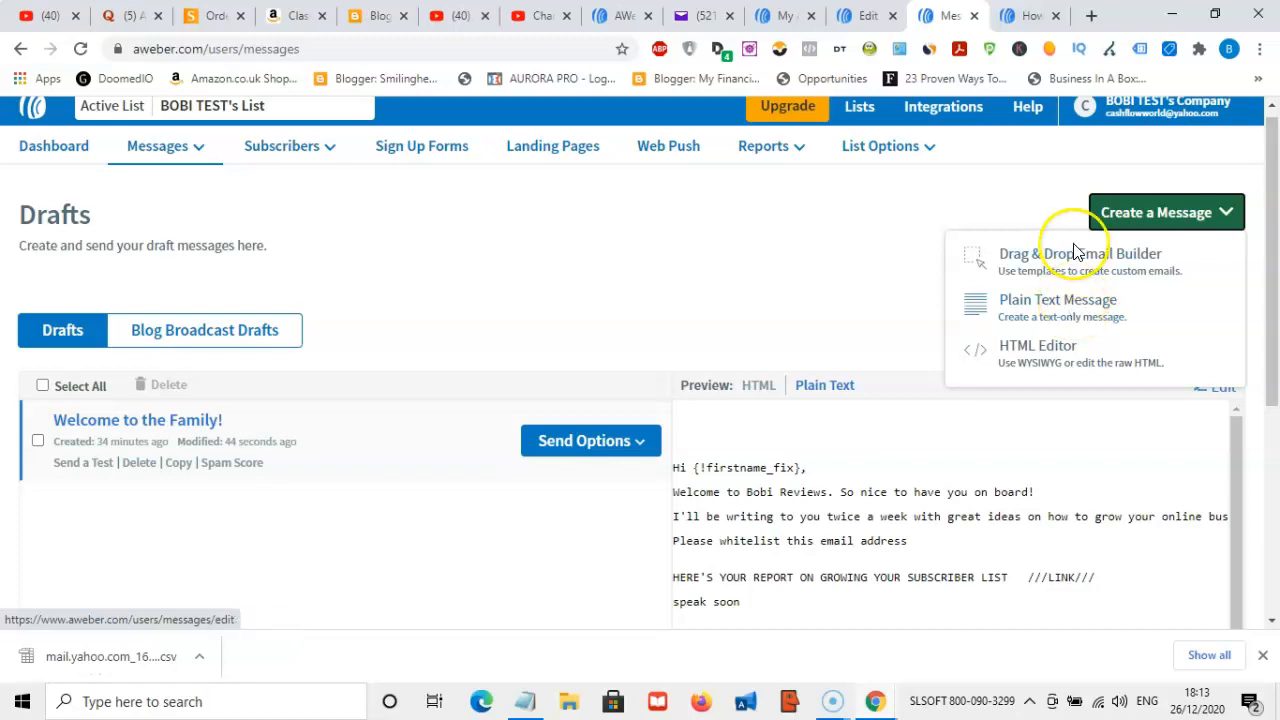
click(1070, 302)
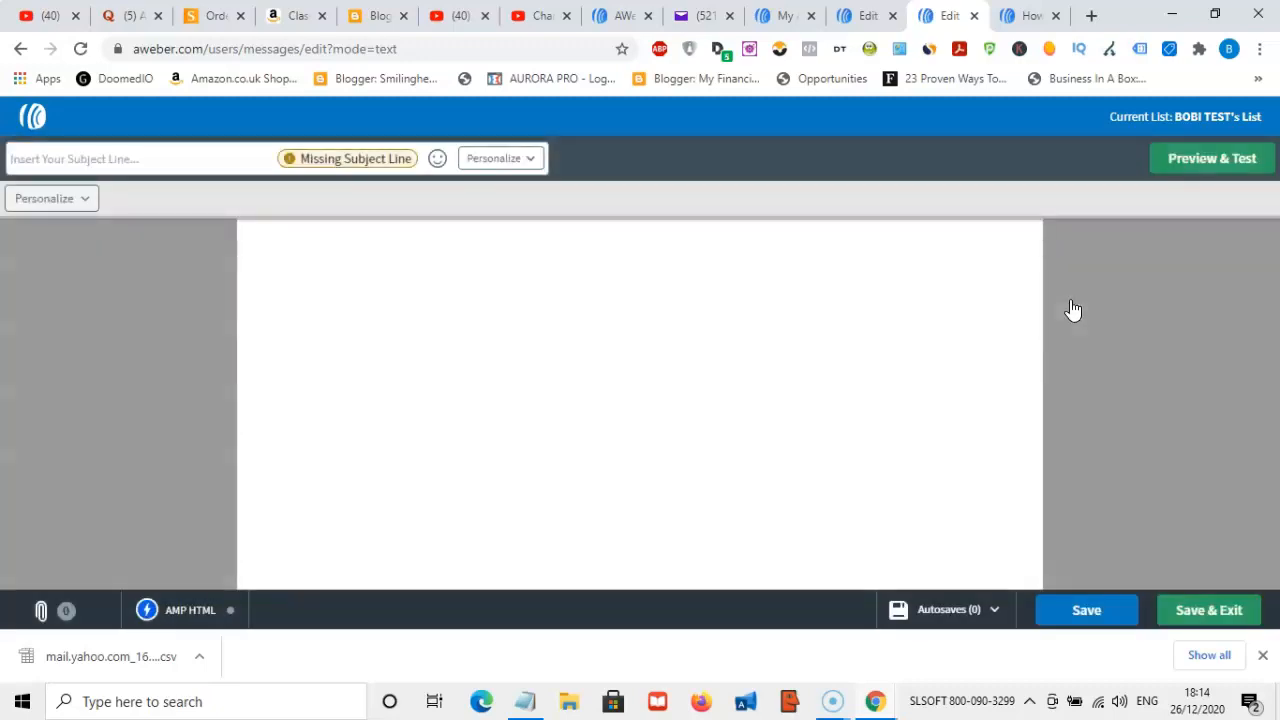
Enter "EMAIL 2 SUBJ" as the subject line of the new message.
click(137, 158)
key(Caps_Lock)
text(EMAIL 2)
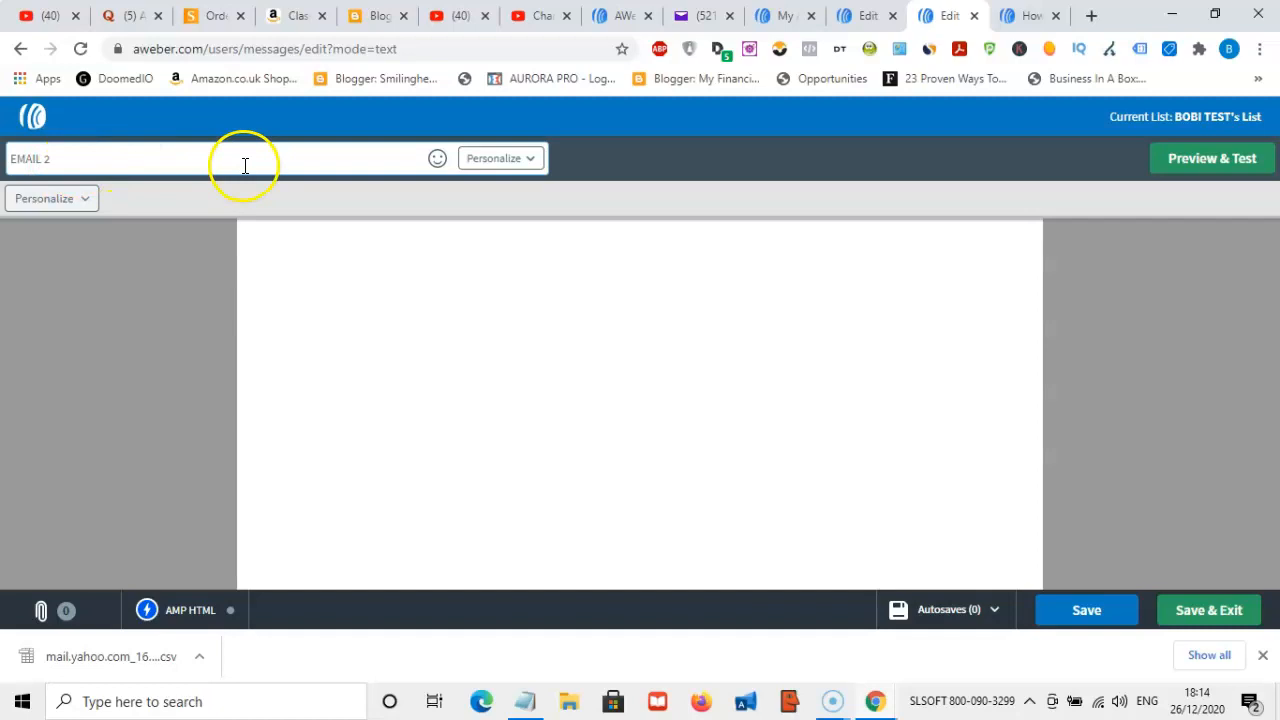
text(  SUBJ)
click(55, 164)
click(54, 161)
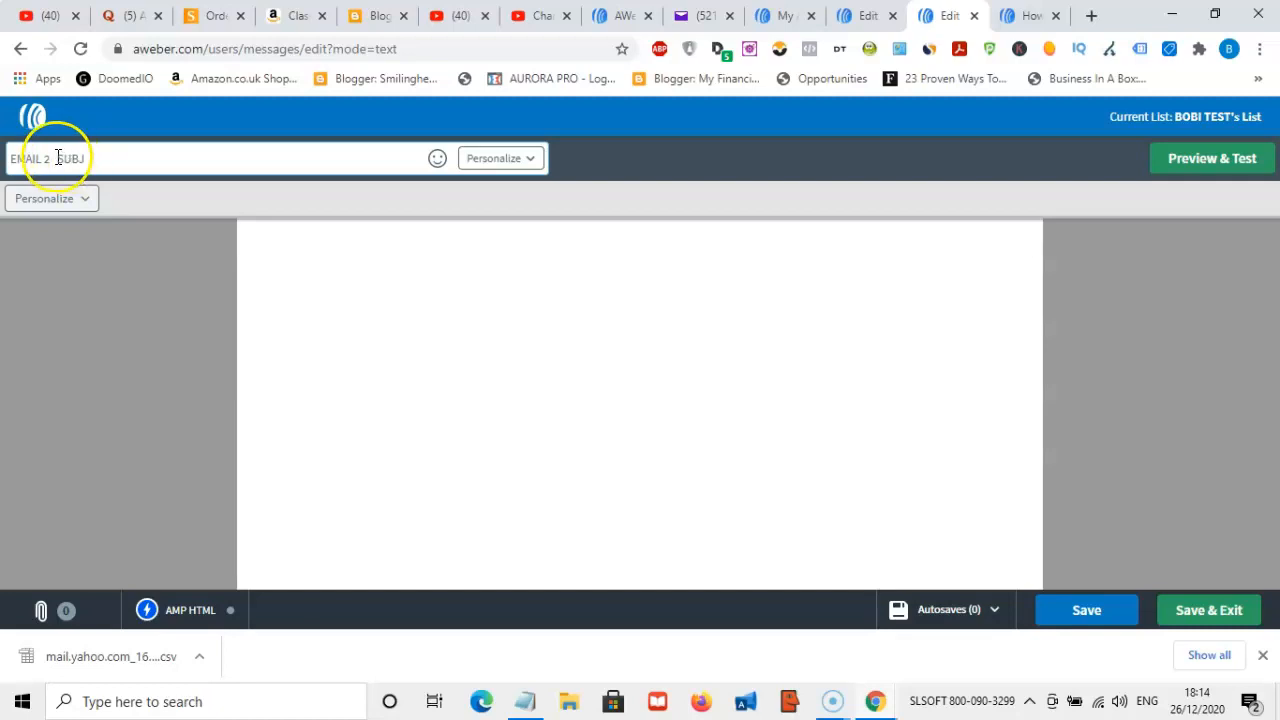
click(55, 160)
click(61, 157)
Begin the message body with "HI" followed by the subscriber's First Name personalization field, and add blank lines below.
click(272, 234)
text(HI)
click(83, 200)
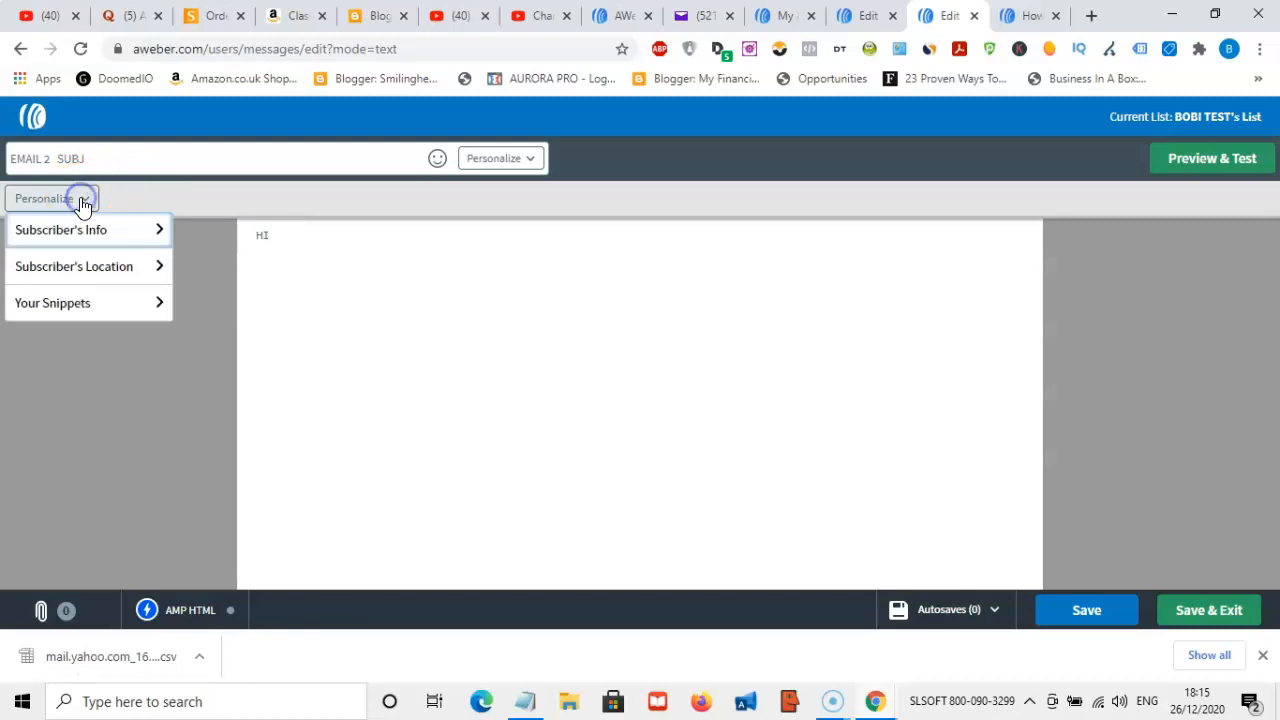
click(107, 238)
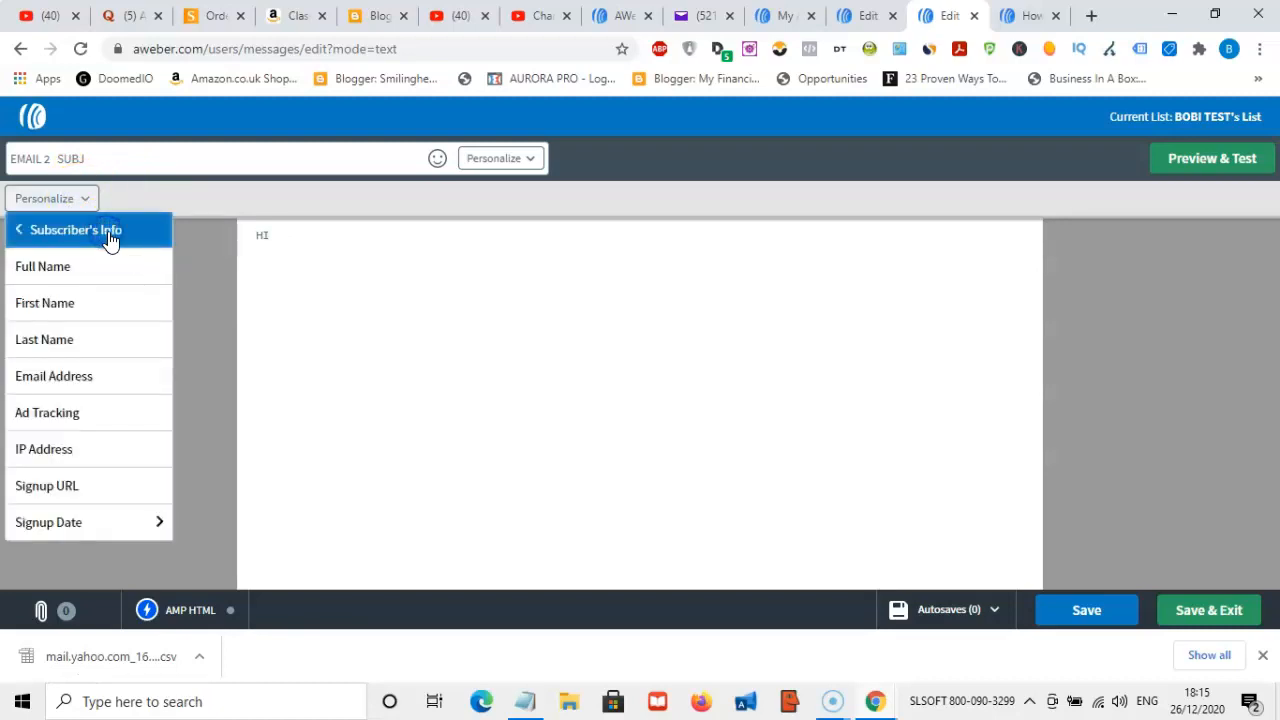
click(118, 304)
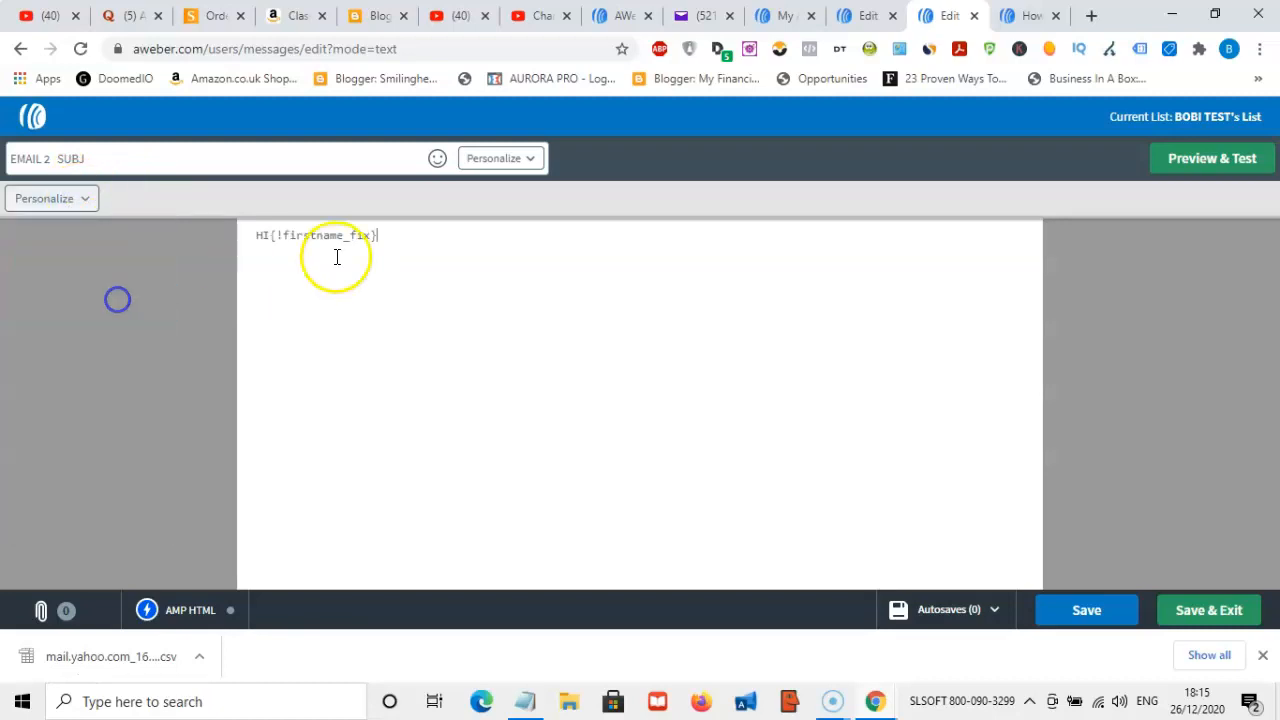
click(341, 321)
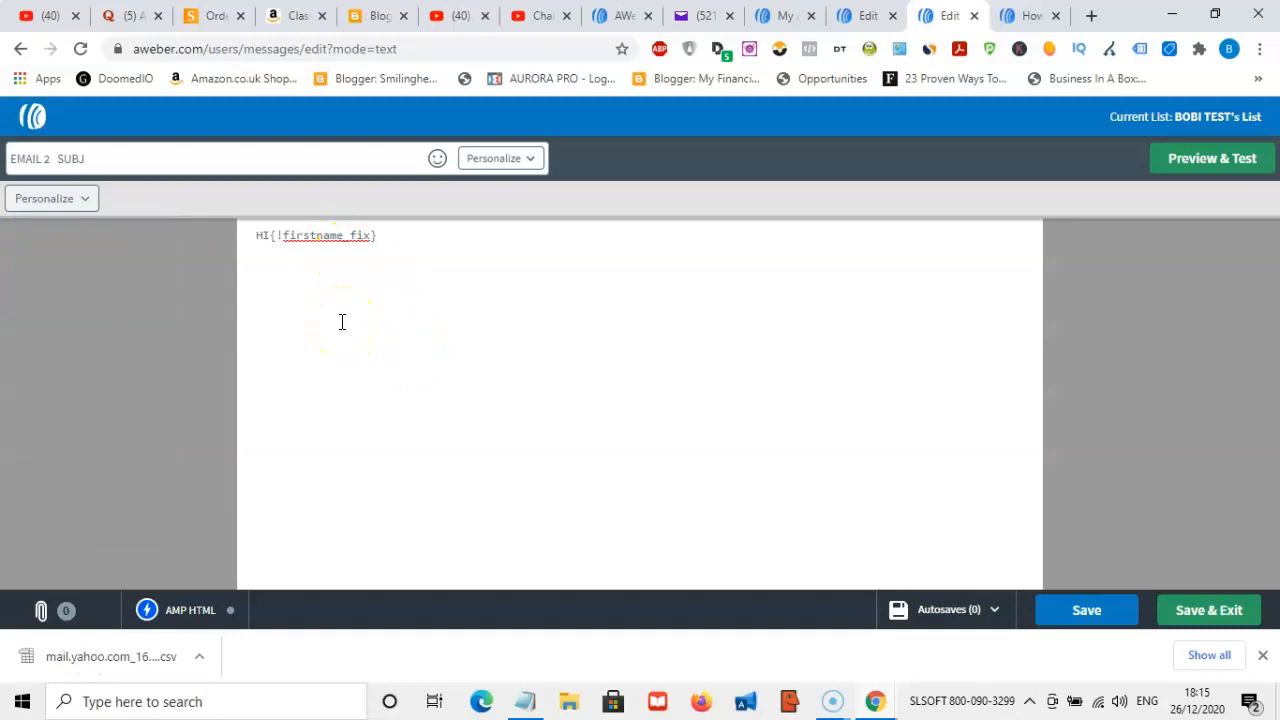
key(Return)
key(Return)
Save and exit the "EMAIL 2 SUBJ" message, and start another plain-text message.
click(1109, 615)
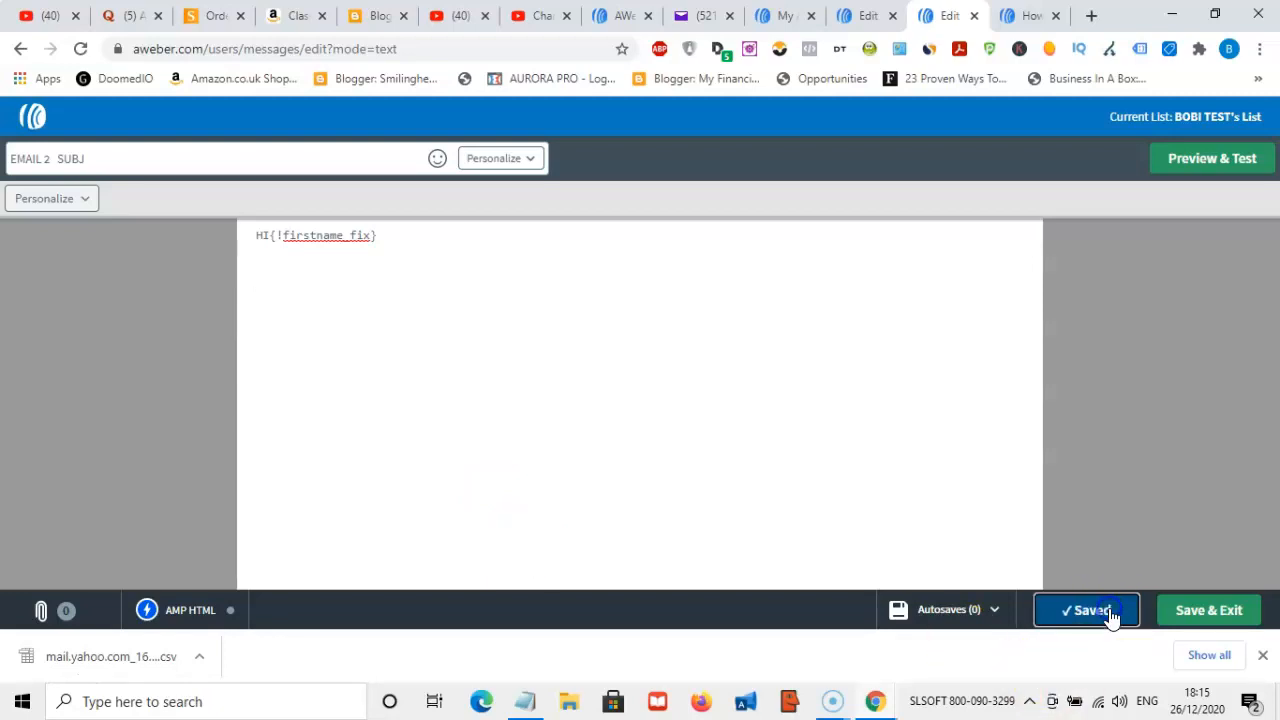
click(1230, 618)
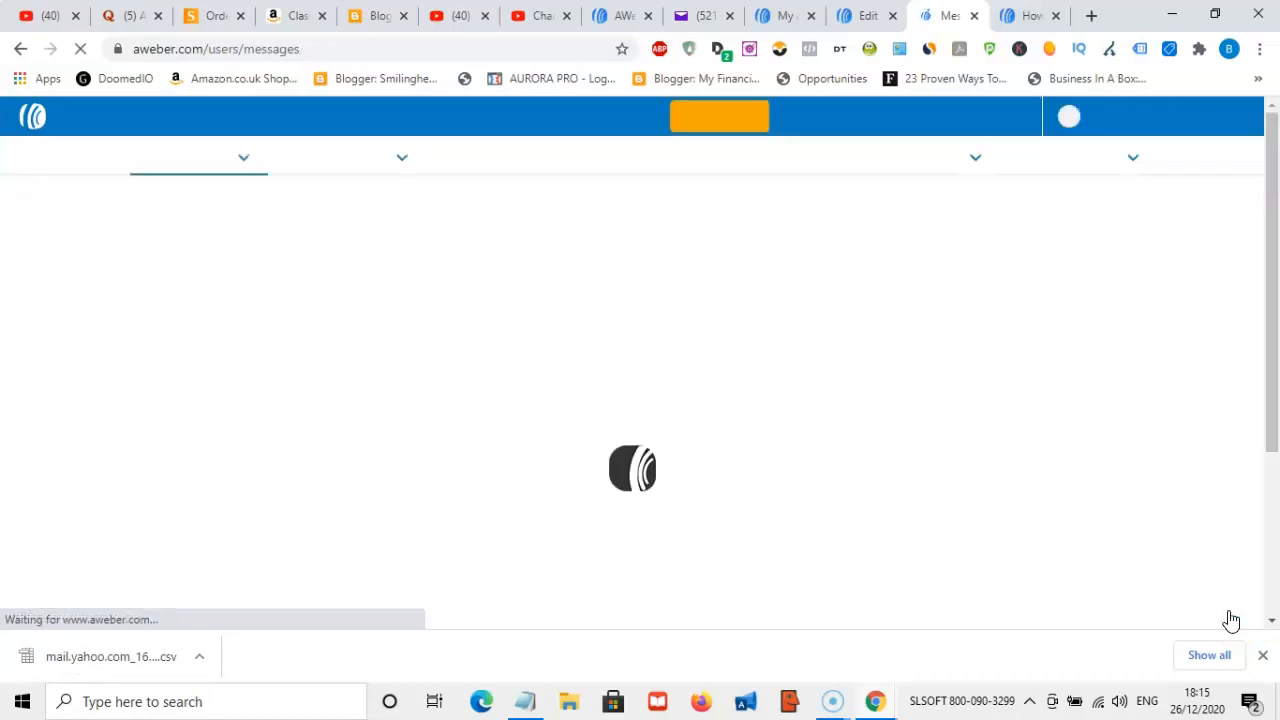
click(472, 368)
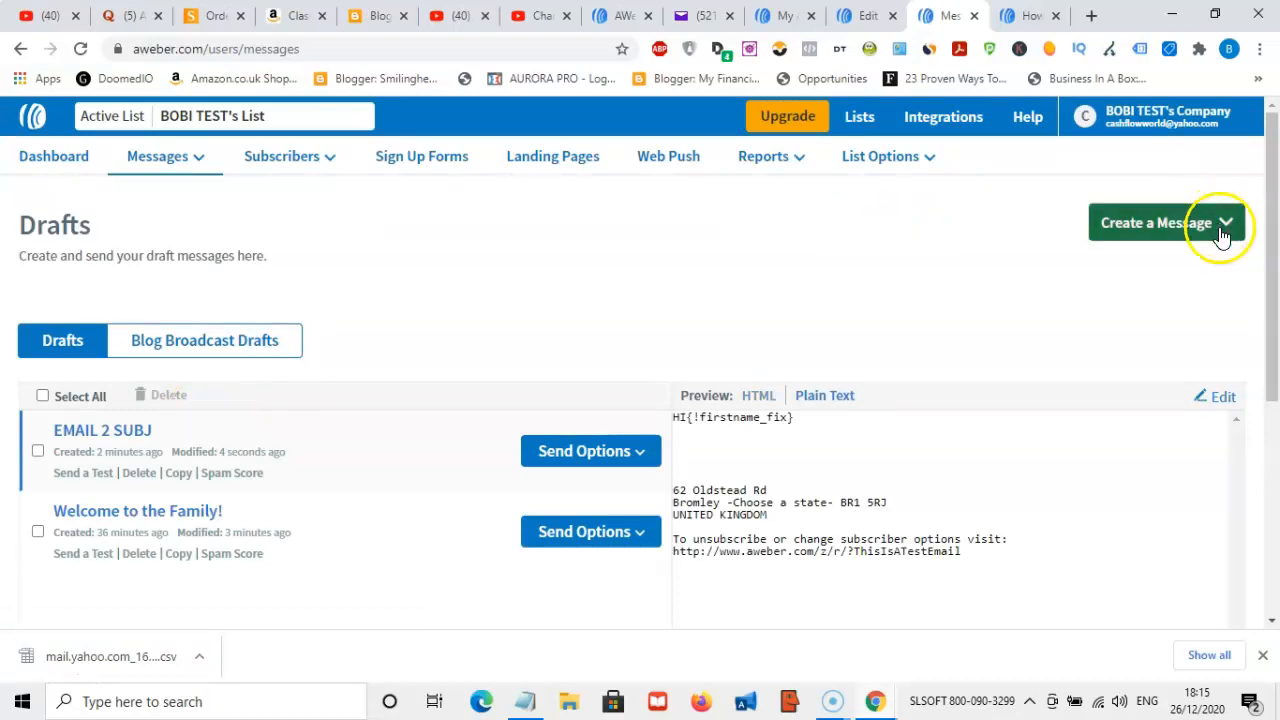
click(1153, 224)
click(1045, 325)
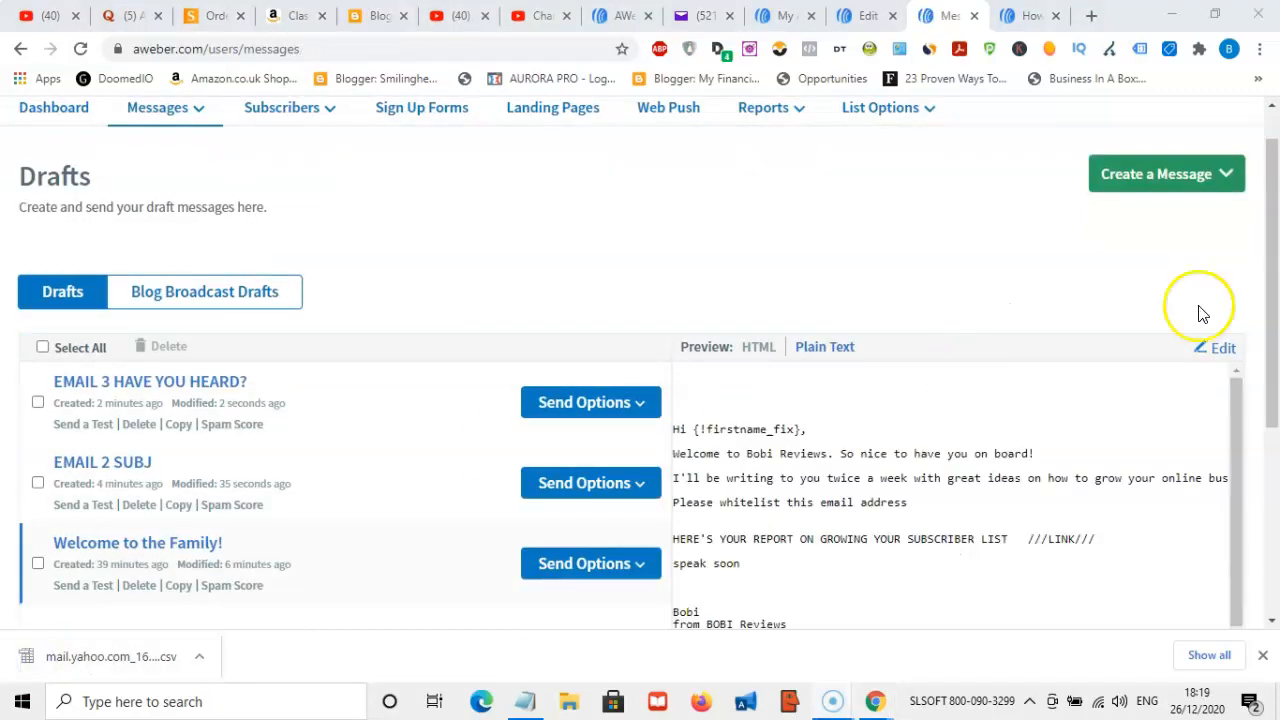
Preview the "EMAIL 3 HAVE YOU HEARD?", "EMAIL 2 SUBJ" and "Welcome to the Family!" drafts in turn.
drag(1268, 294, 1275, 263)
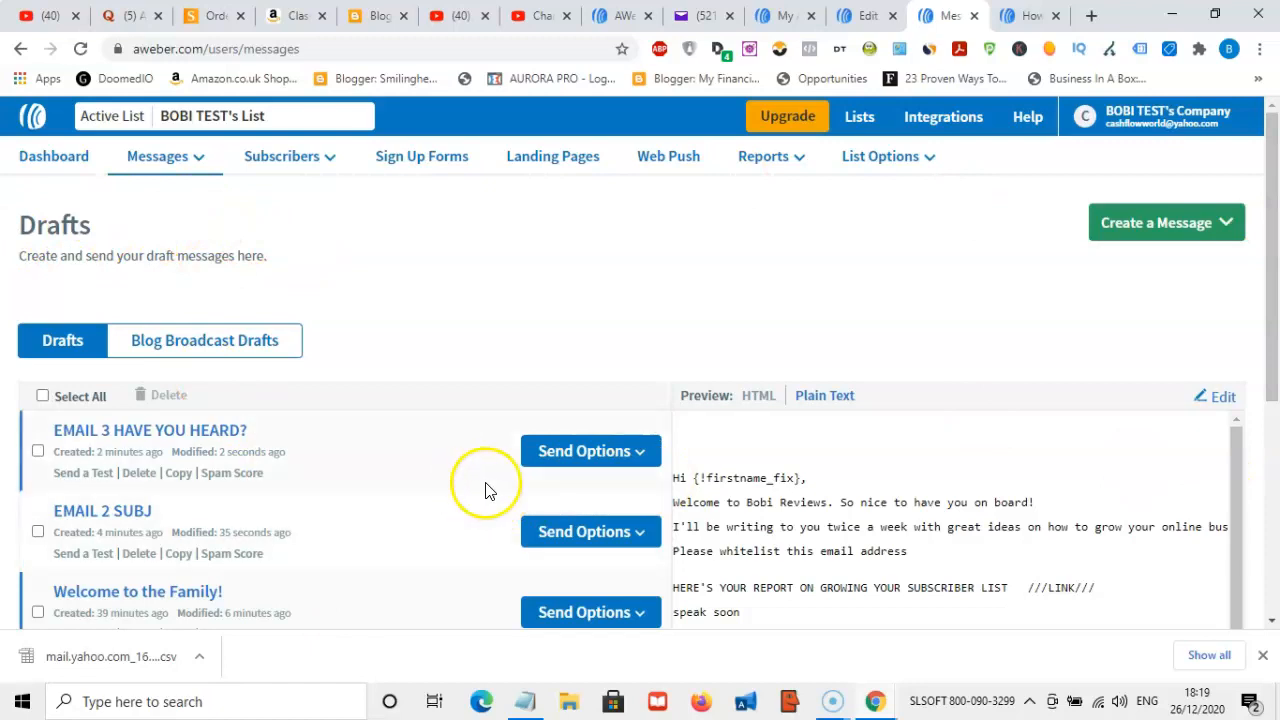
click(413, 465)
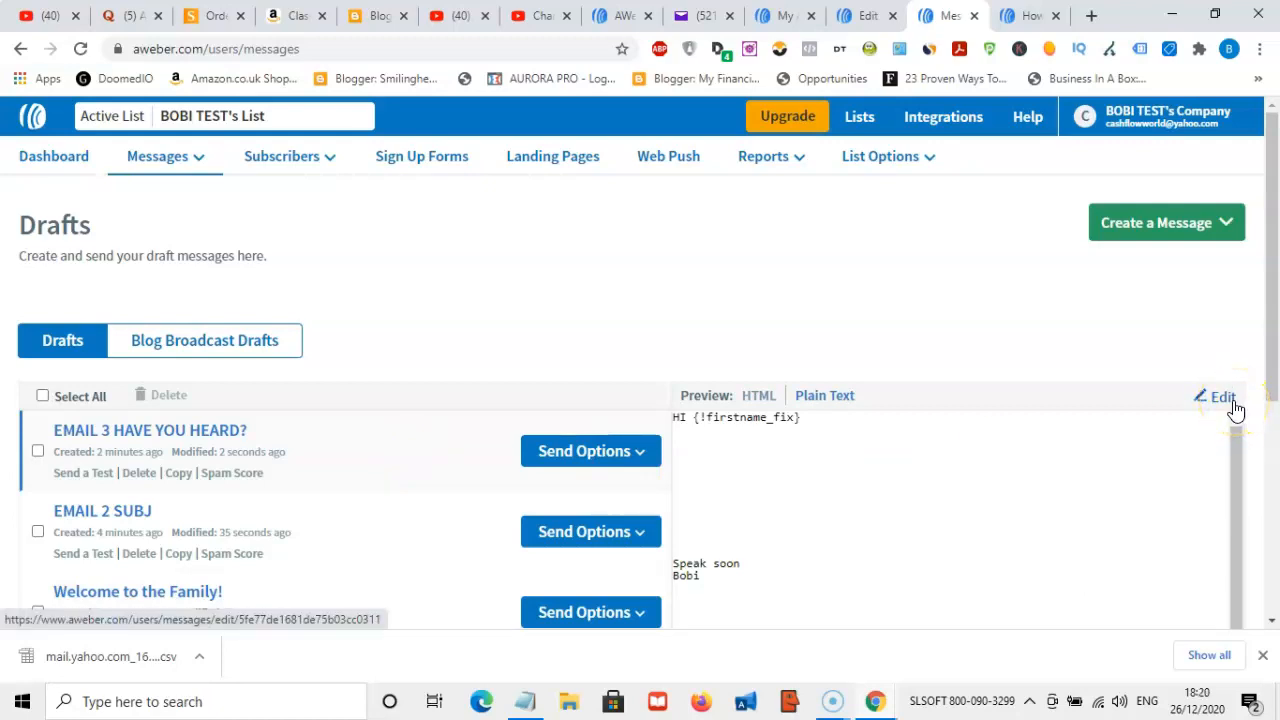
click(411, 531)
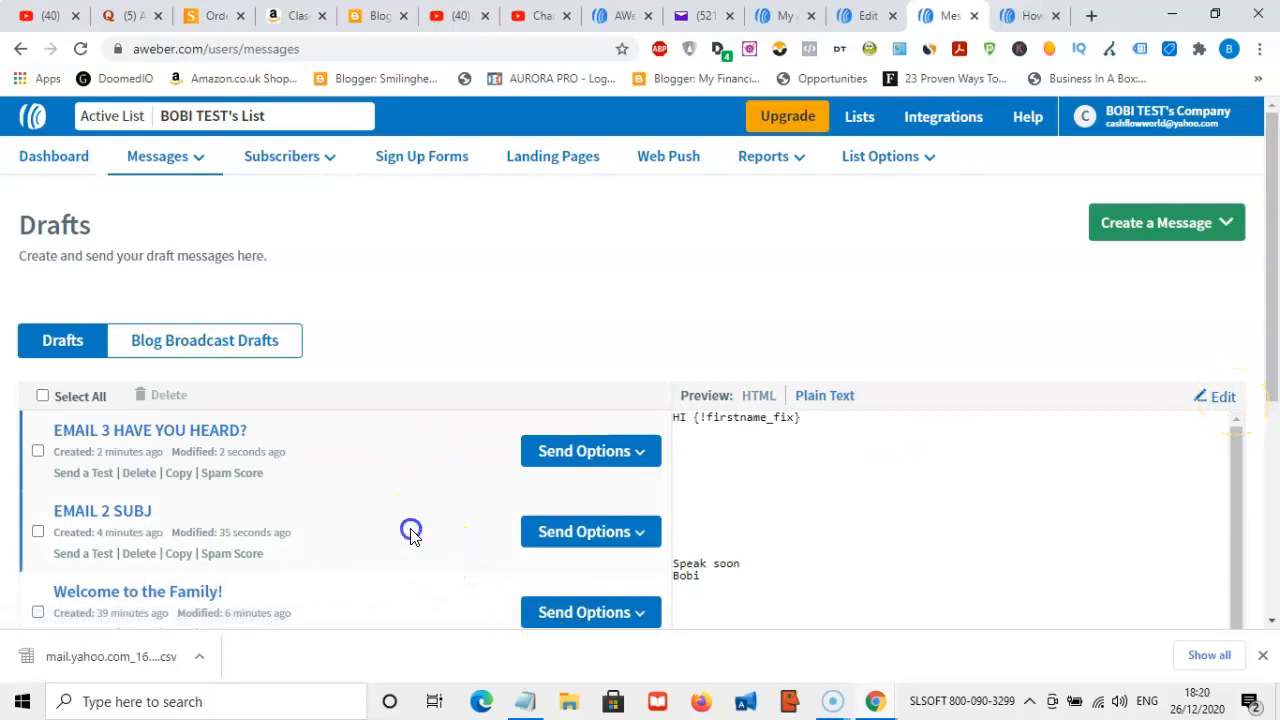
click(403, 607)
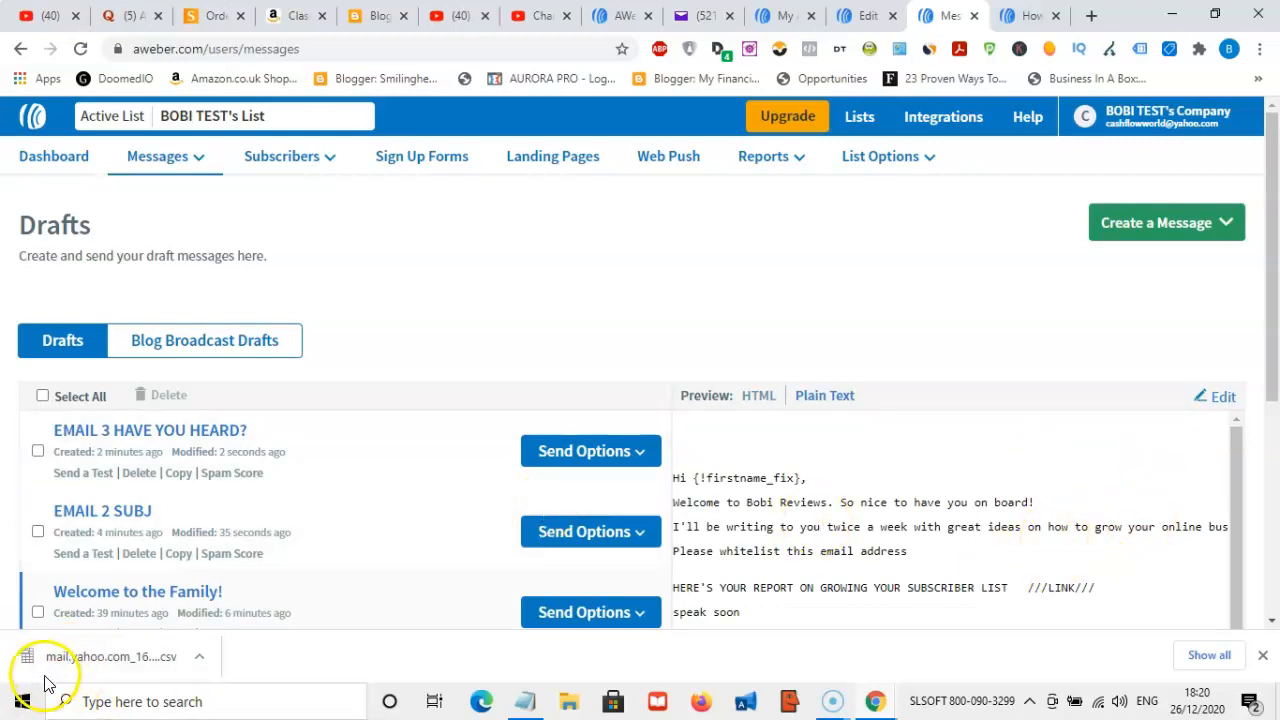
drag(1268, 322, 1275, 335)
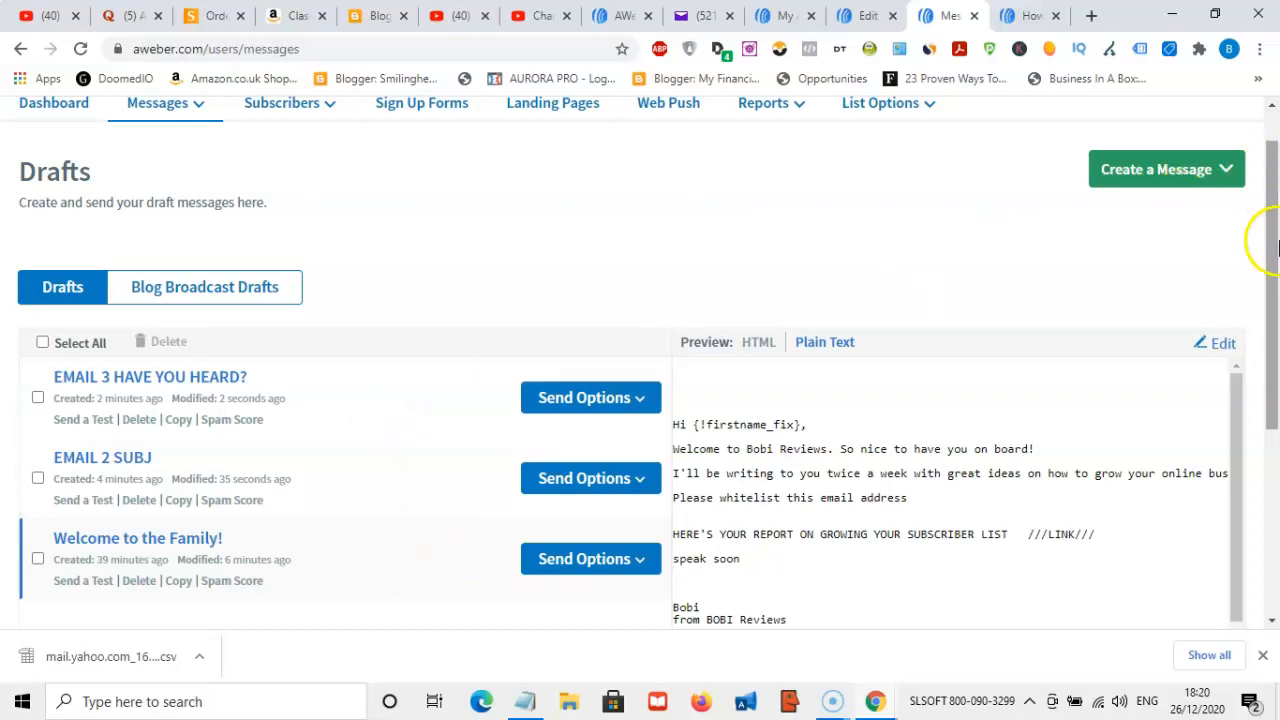
scroll(1274, 245, up, 1)
click(289, 172)
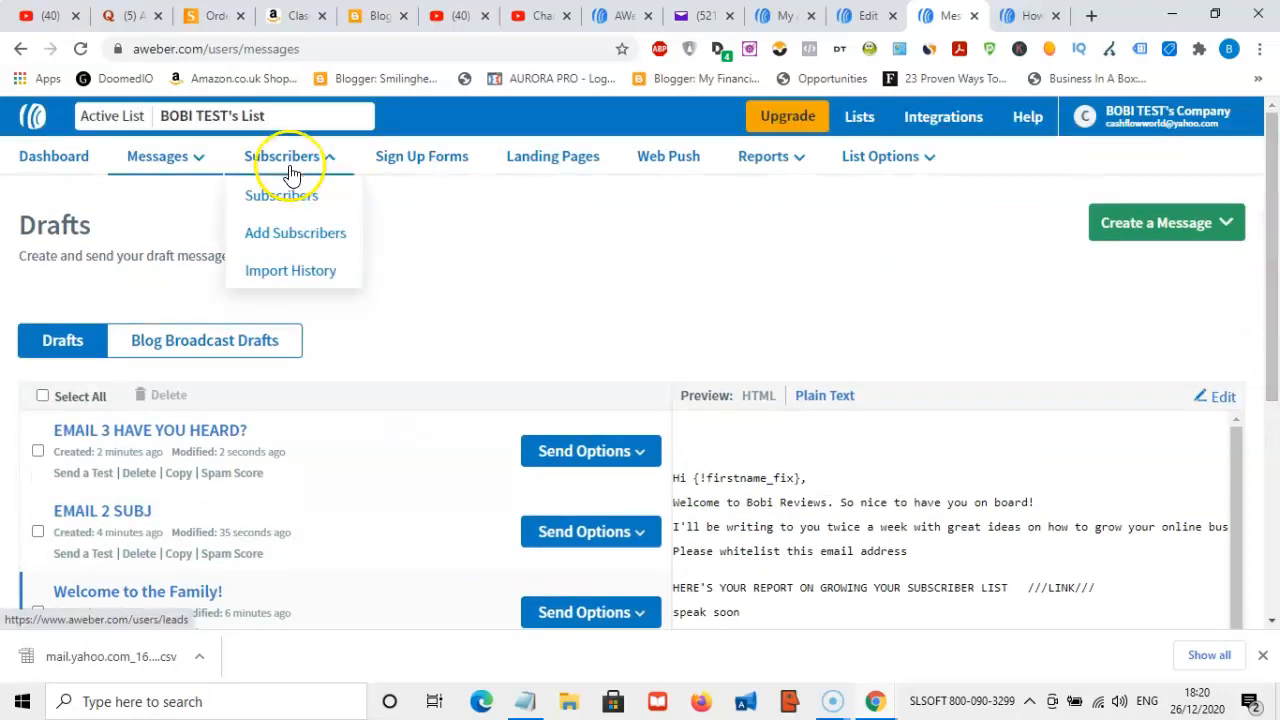
click(165, 160)
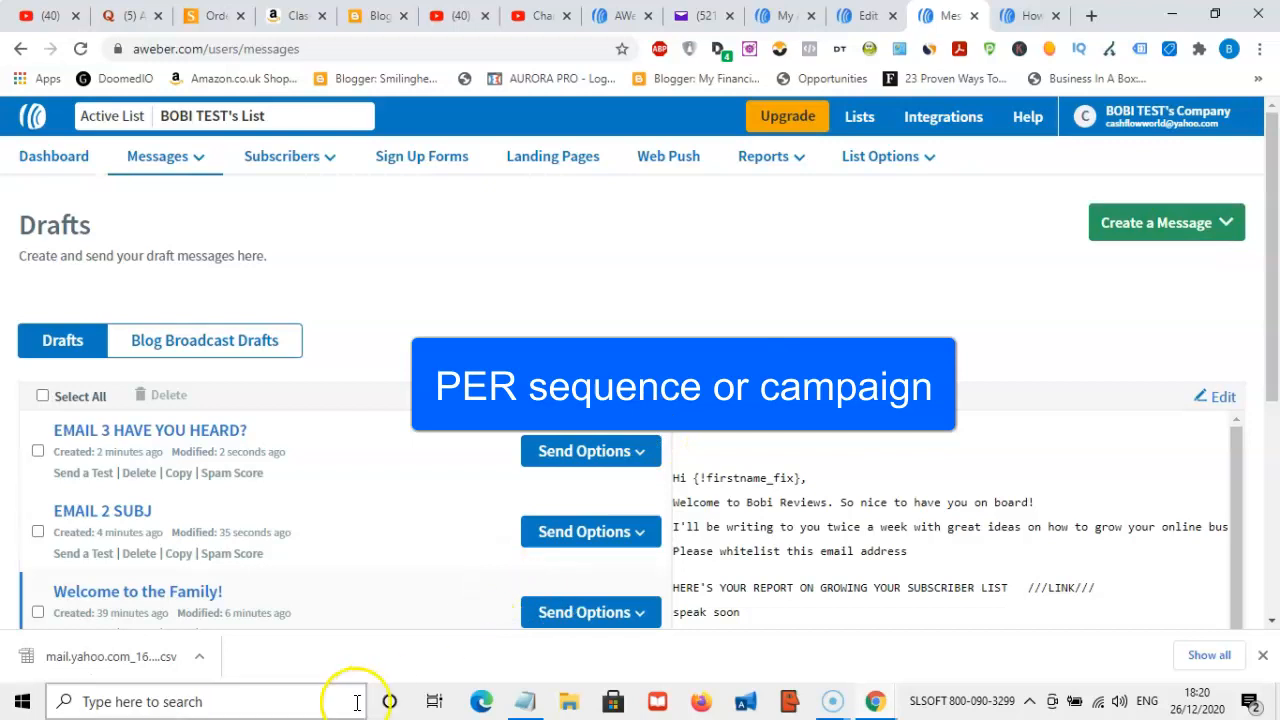
scroll(1271, 420, down, 2)
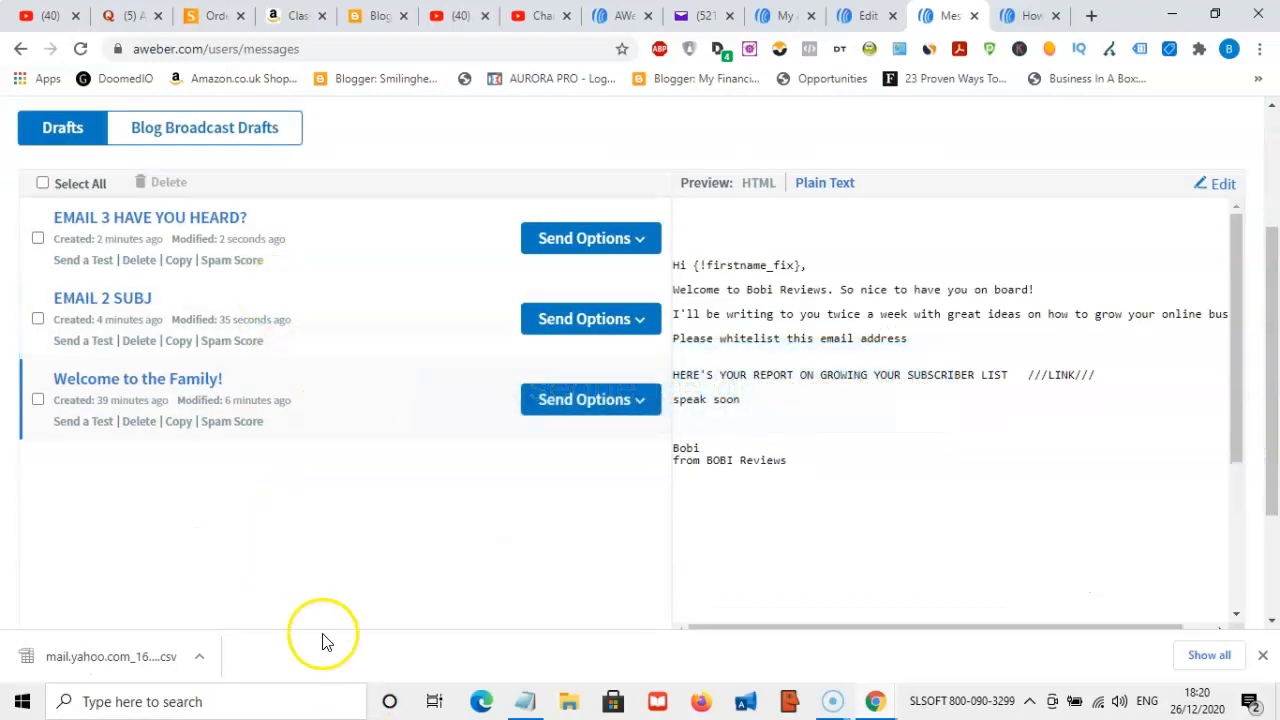
scroll(1275, 278, up, 2)
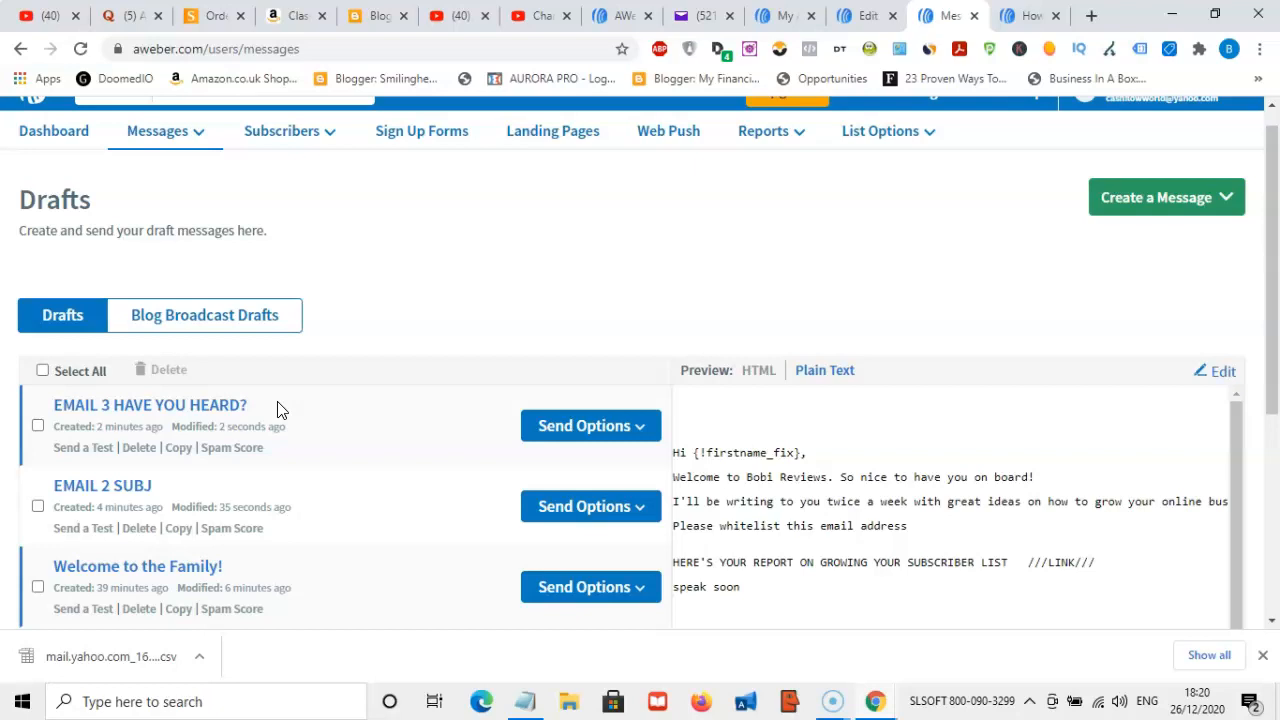
click(212, 487)
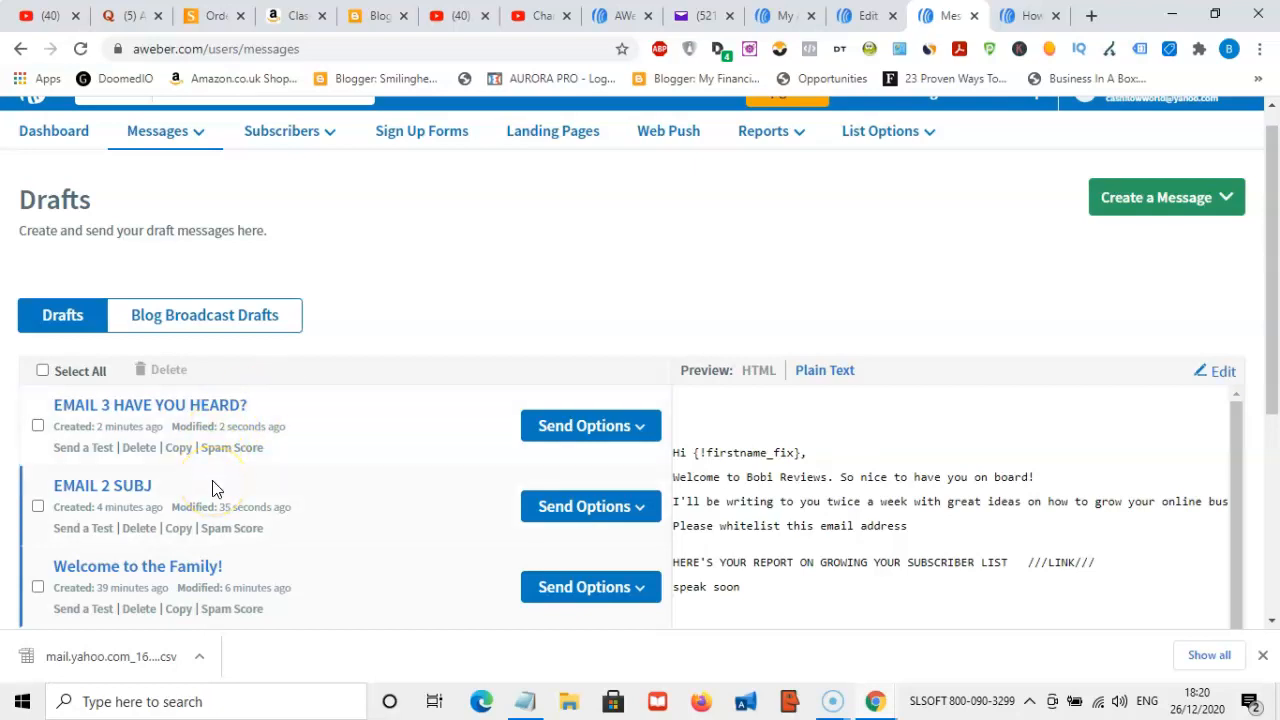
click(207, 497)
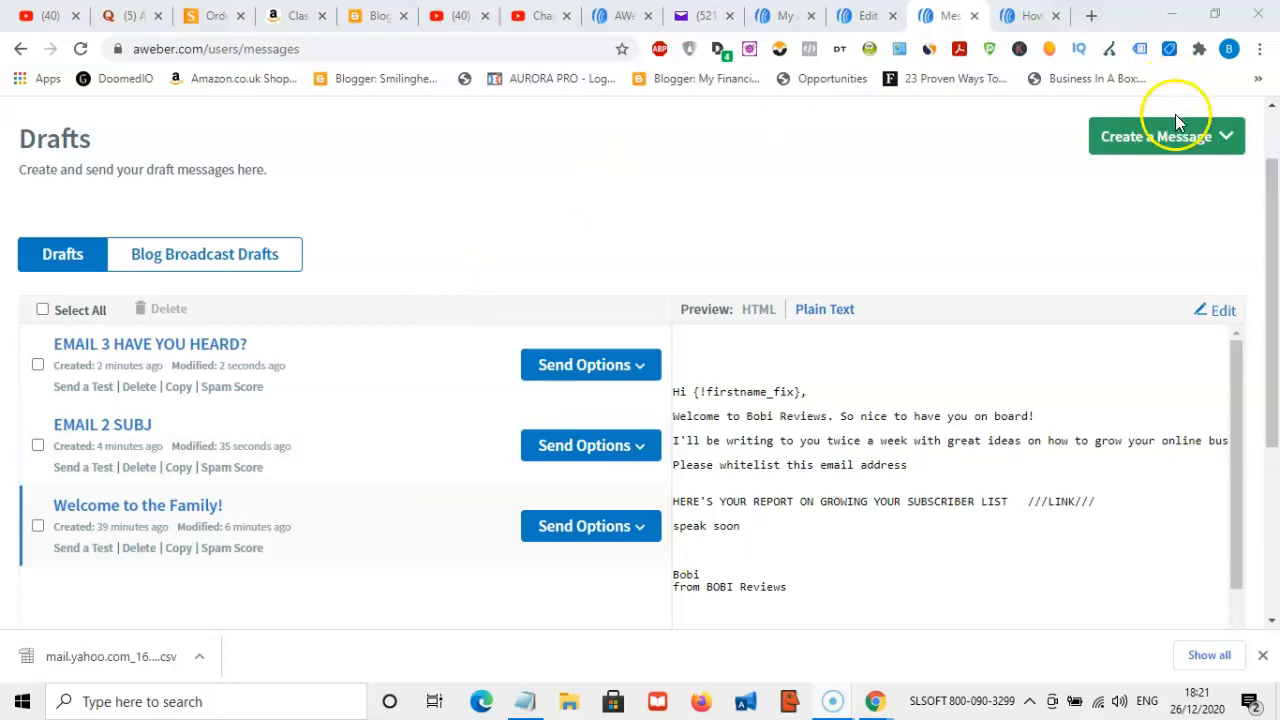
Check the spam score of the "Welcome to the Family!" draft and read through its score report.
click(496, 316)
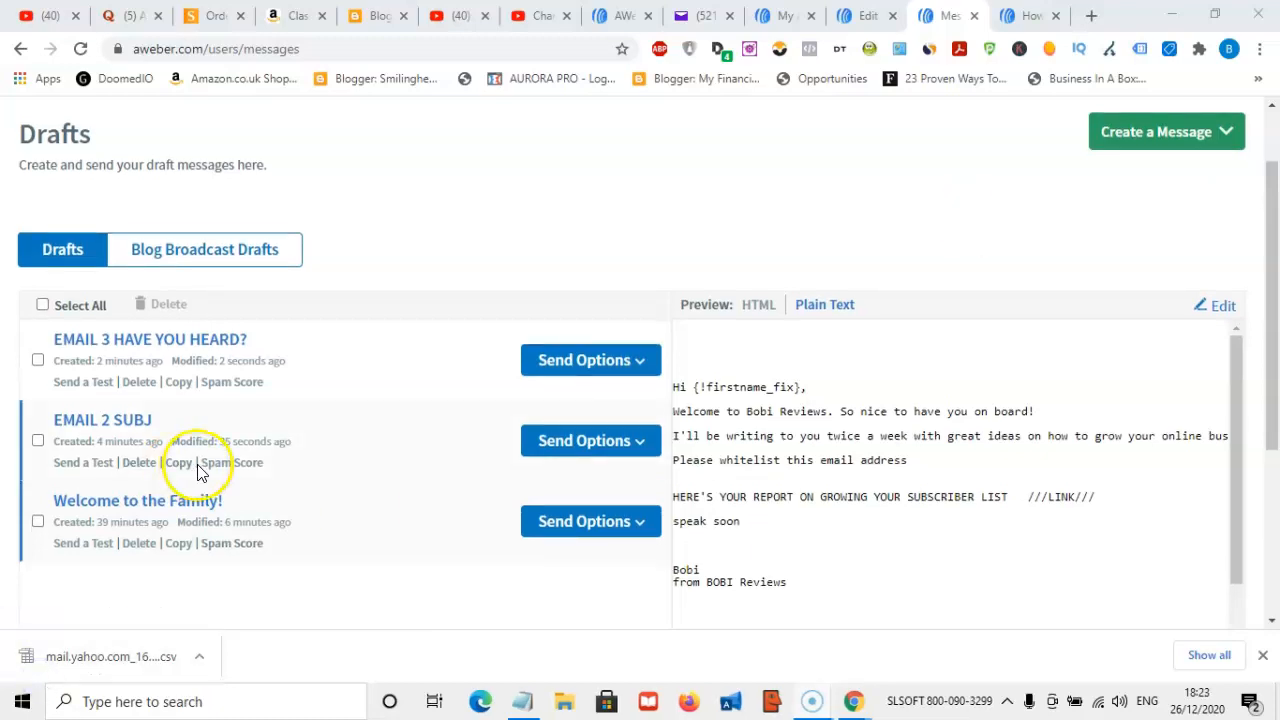
click(236, 545)
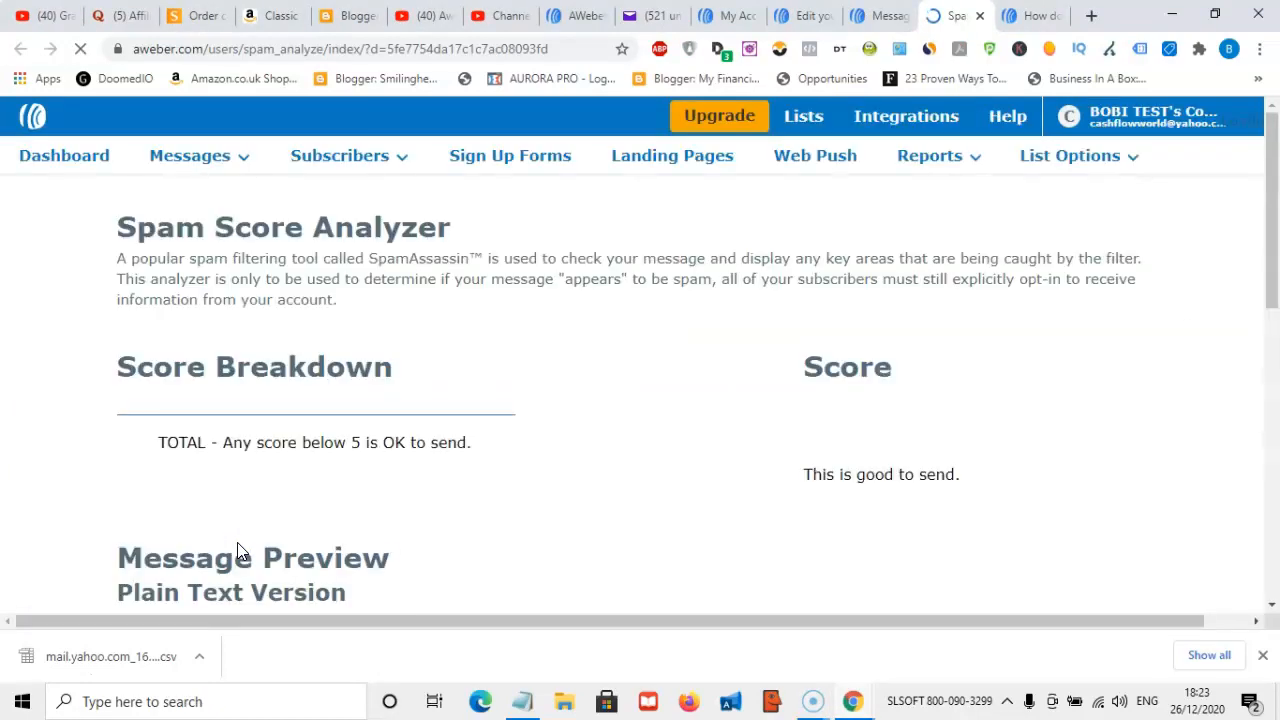
drag(1270, 152, 1275, 190)
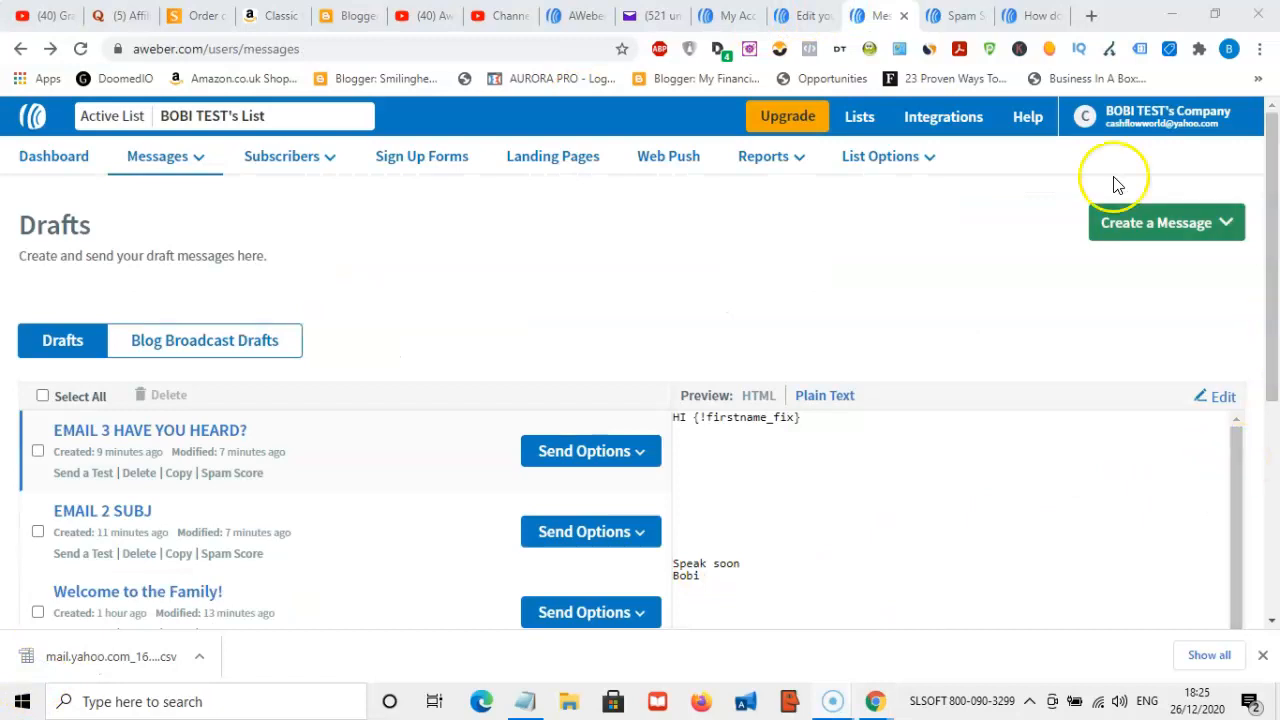
Open the Help page and look through its FAQs, email contact form and live support options.
click(1031, 128)
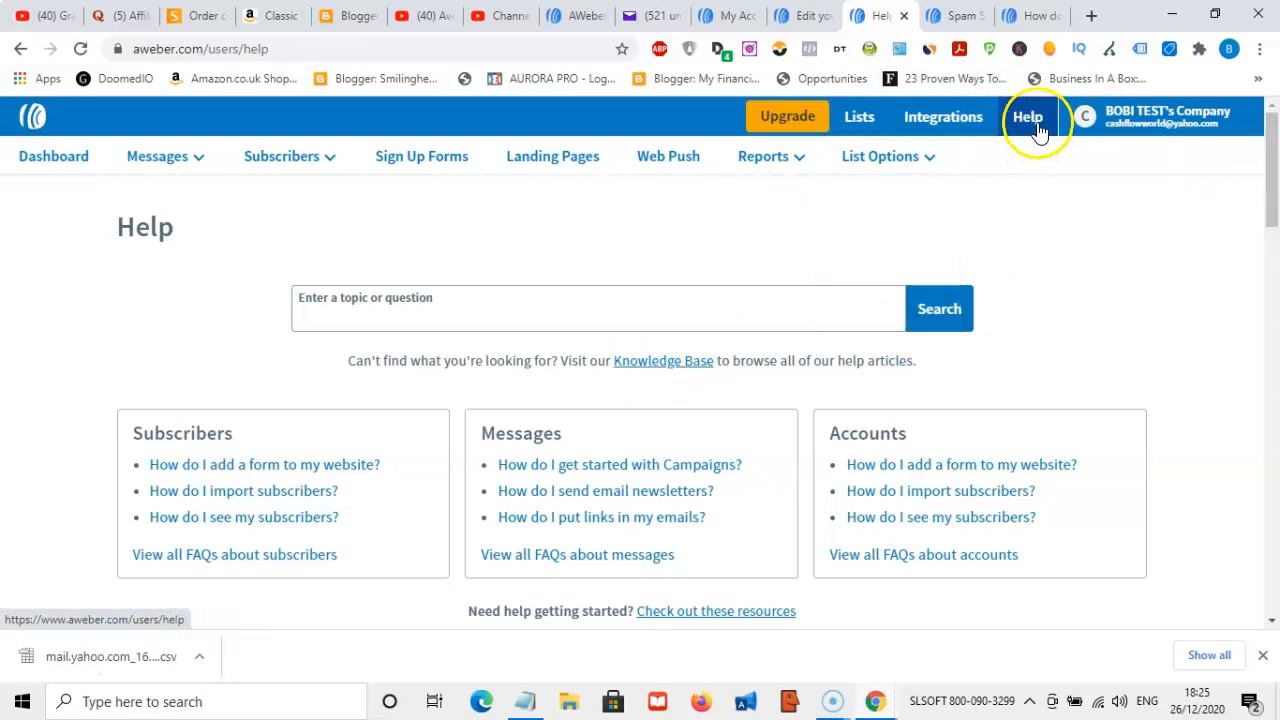
scroll(40, 428, down, 4)
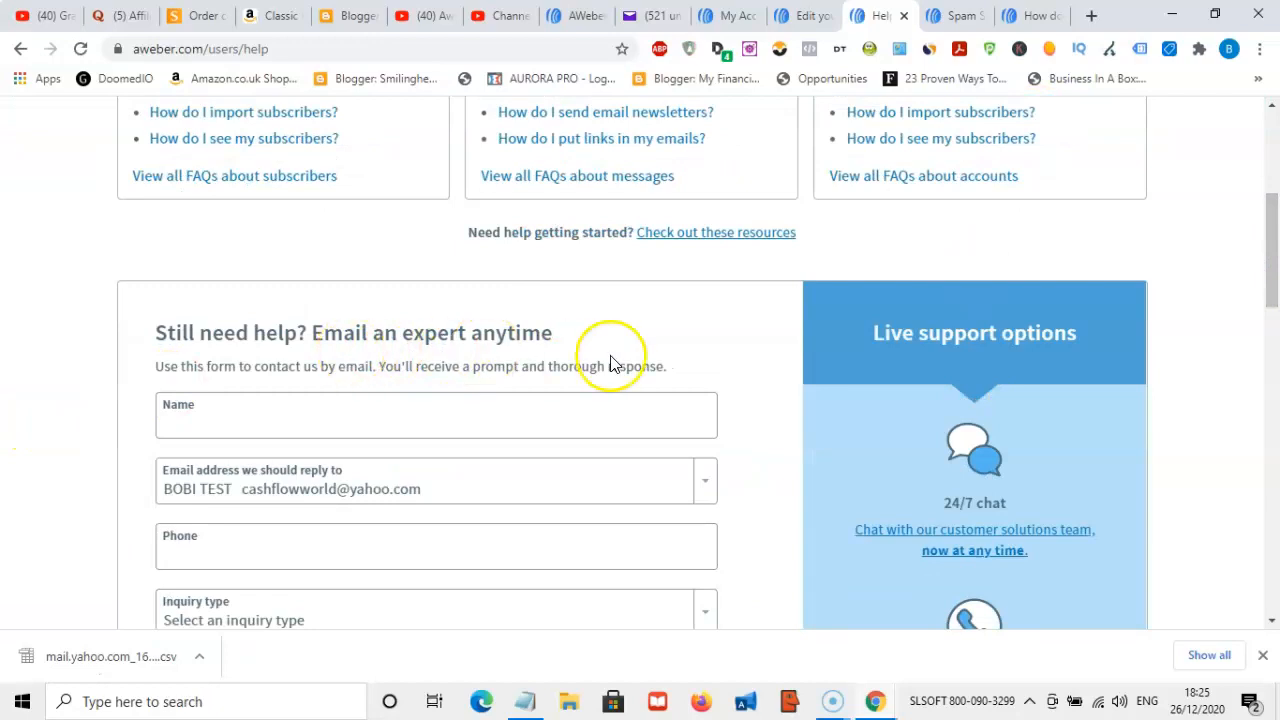
drag(1270, 237, 1276, 165)
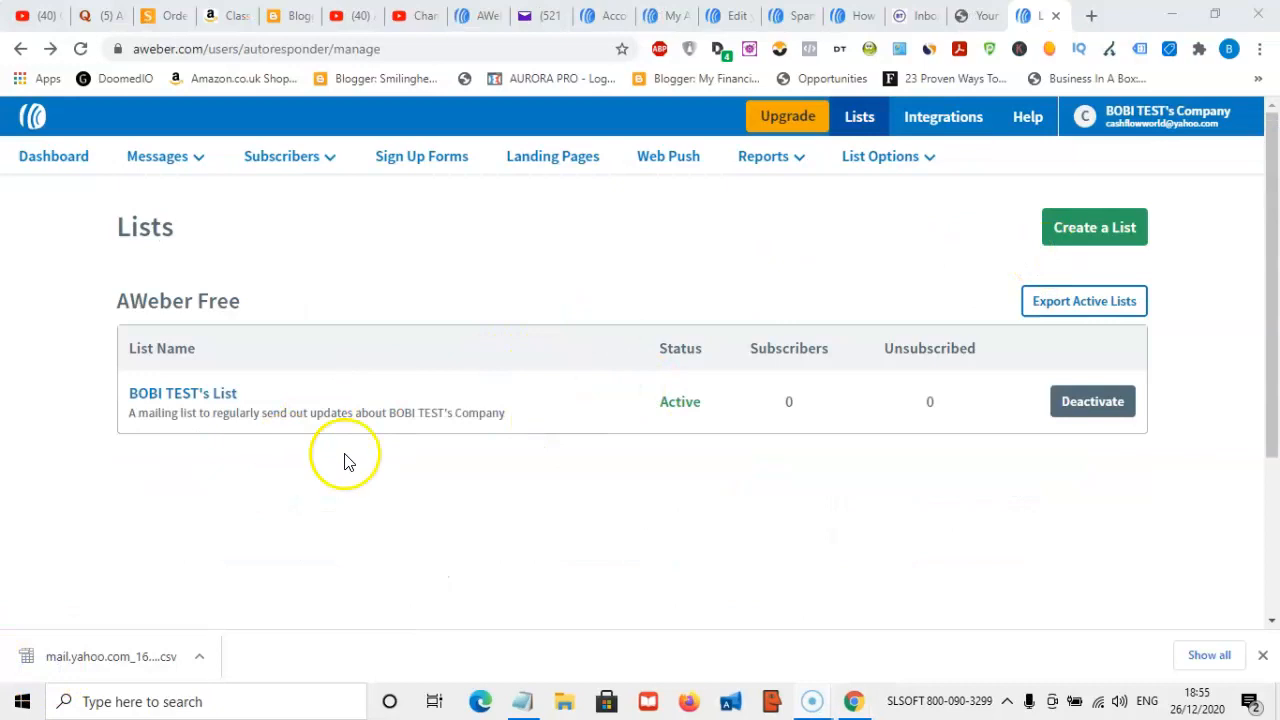
Open the list of message drafts and start scheduling the "Welcome to the Family!" draft.
mouse_move(175, 166)
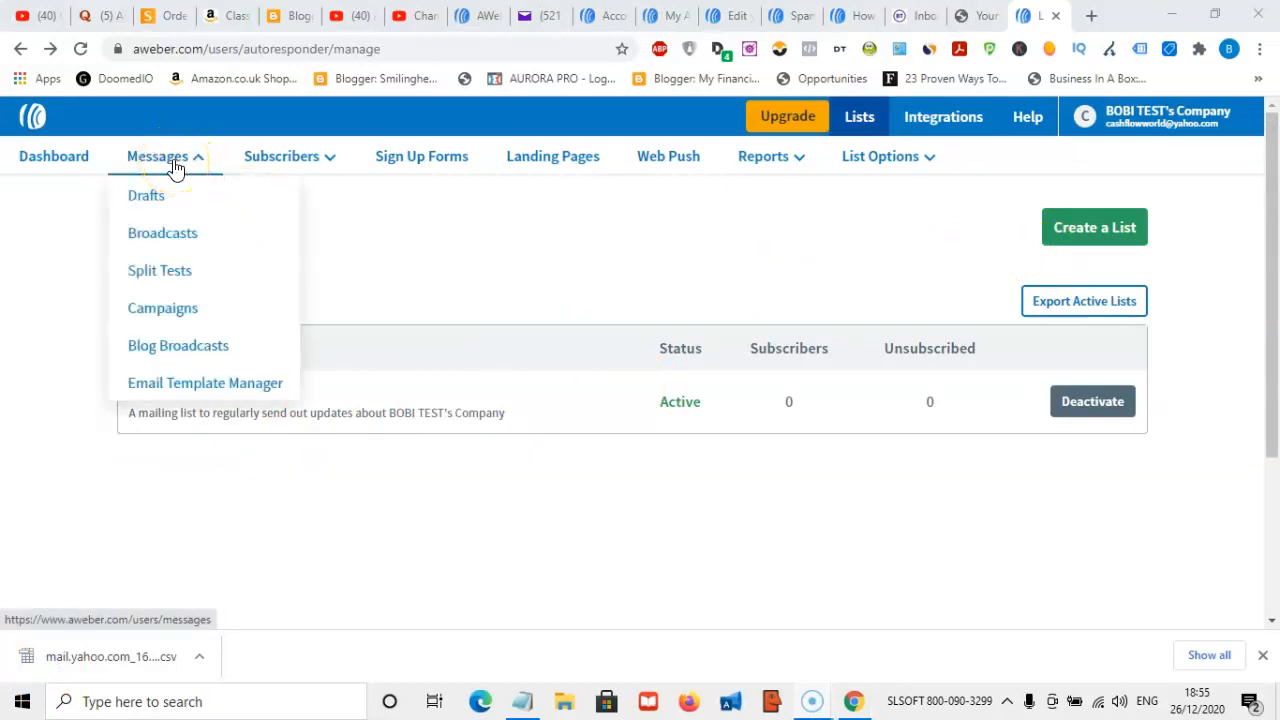
click(175, 201)
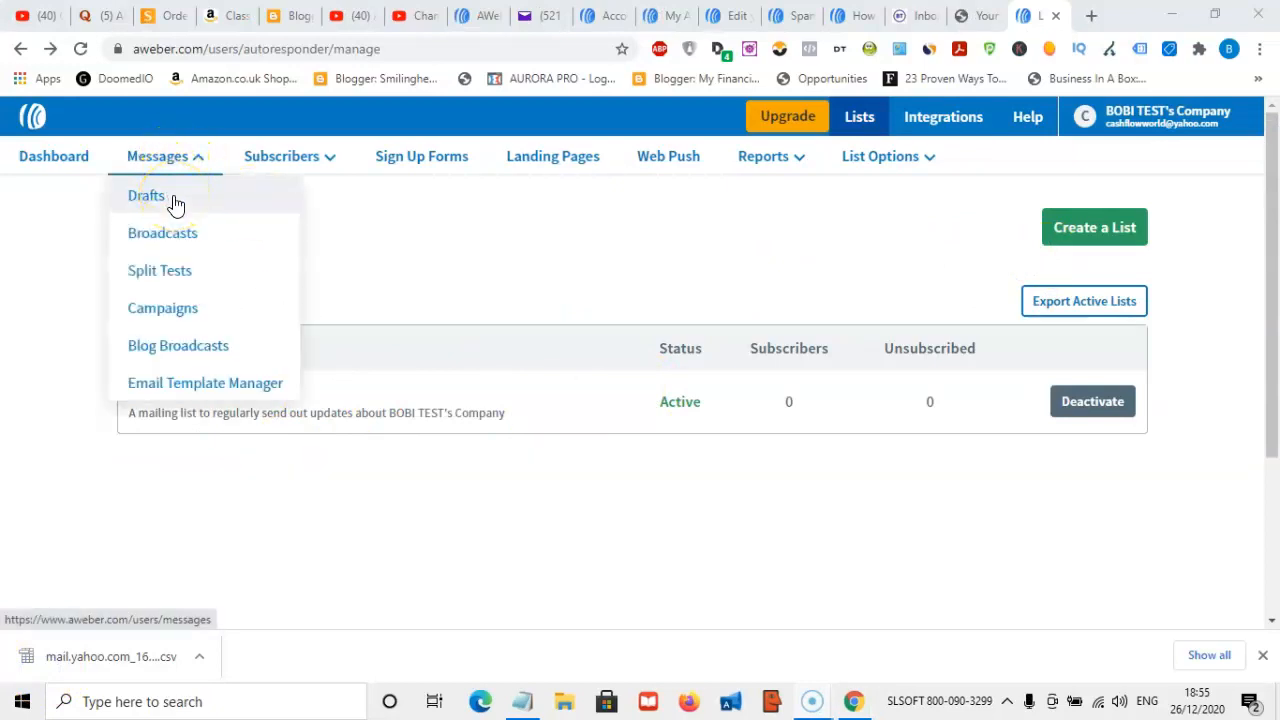
click(214, 201)
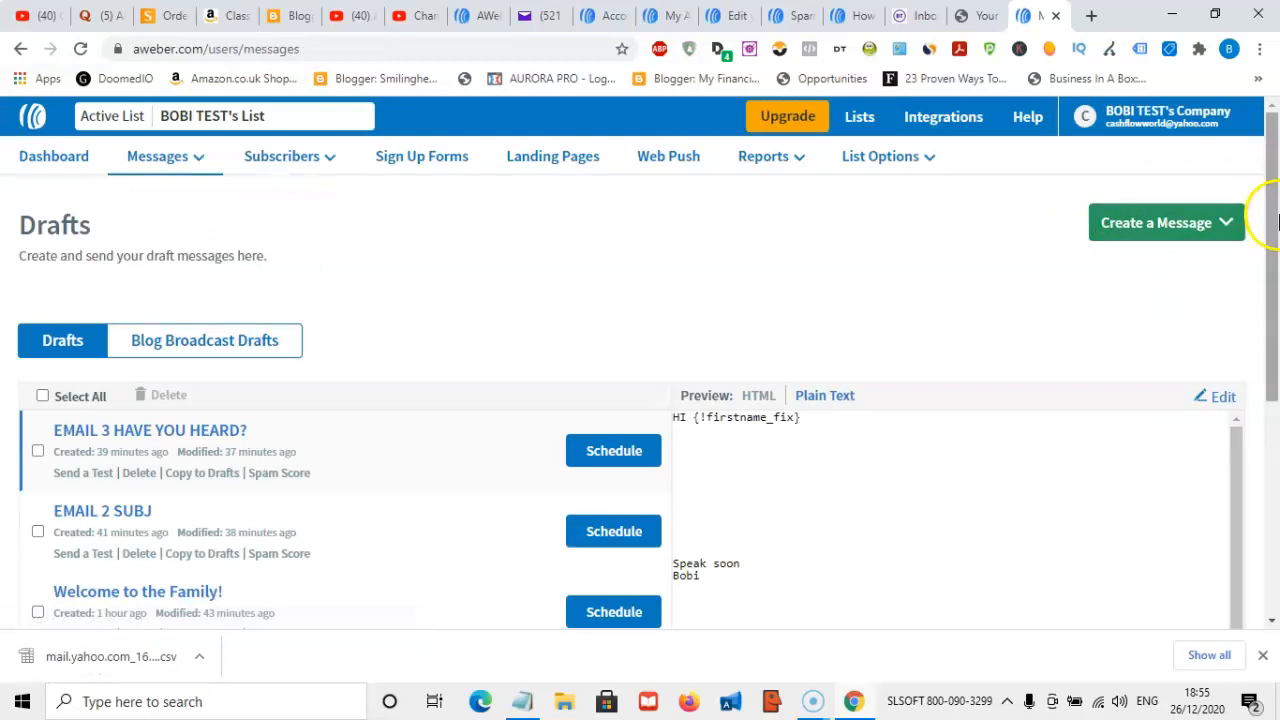
scroll(1276, 222, down, 1)
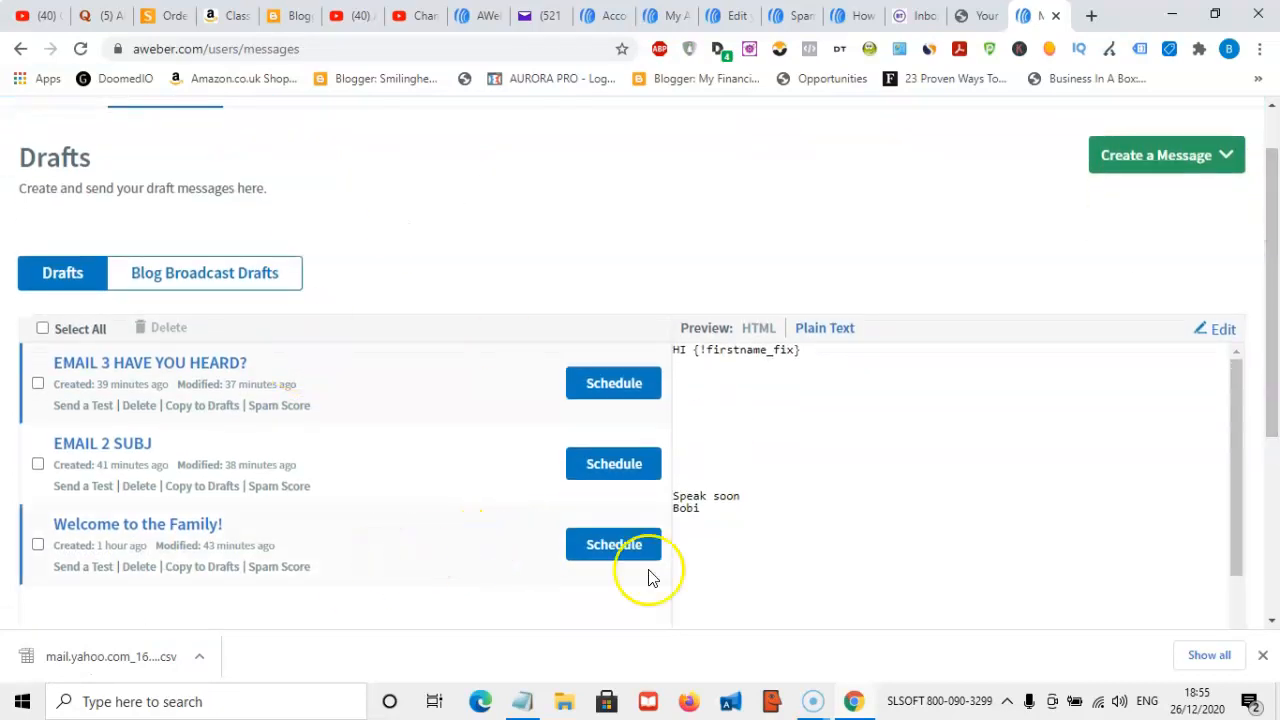
click(620, 546)
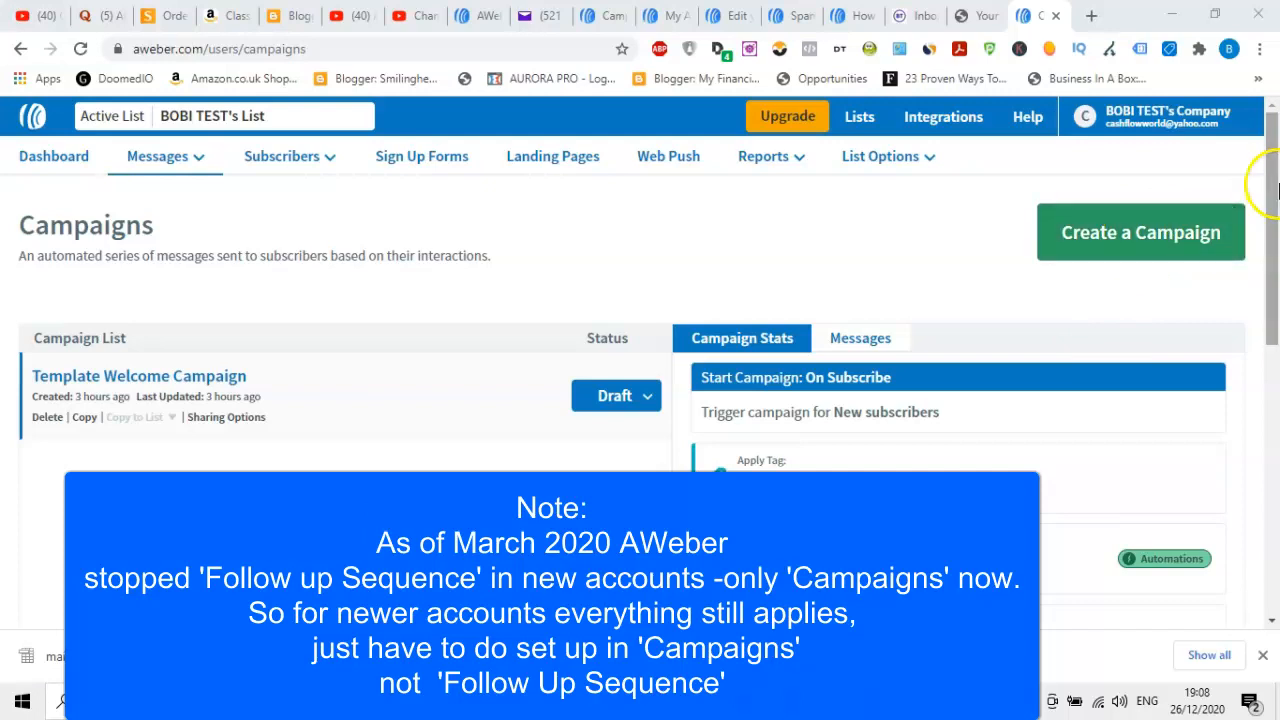
Create a new blank campaign named "TEST".
scroll(1272, 190, down, 1)
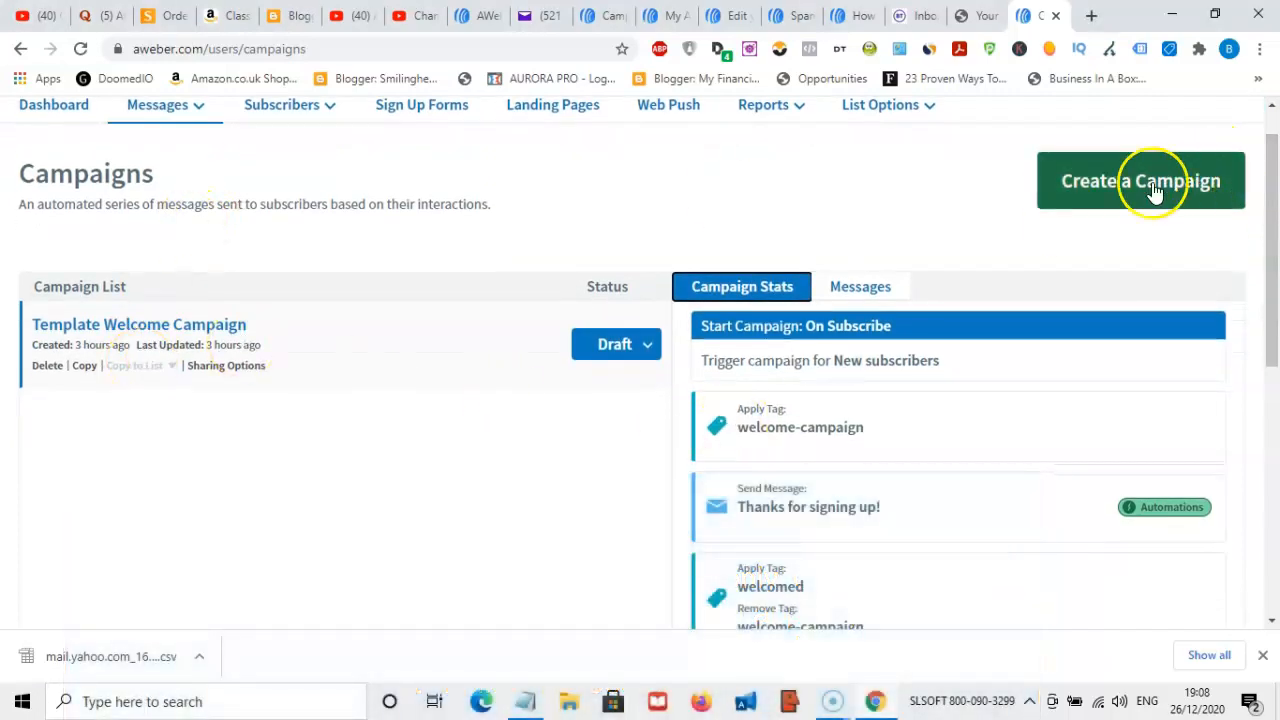
click(1155, 190)
mouse_move(1268, 200)
mouse_down()
mouse_move(1268, 337)
mouse_move(1271, 195)
mouse_up()
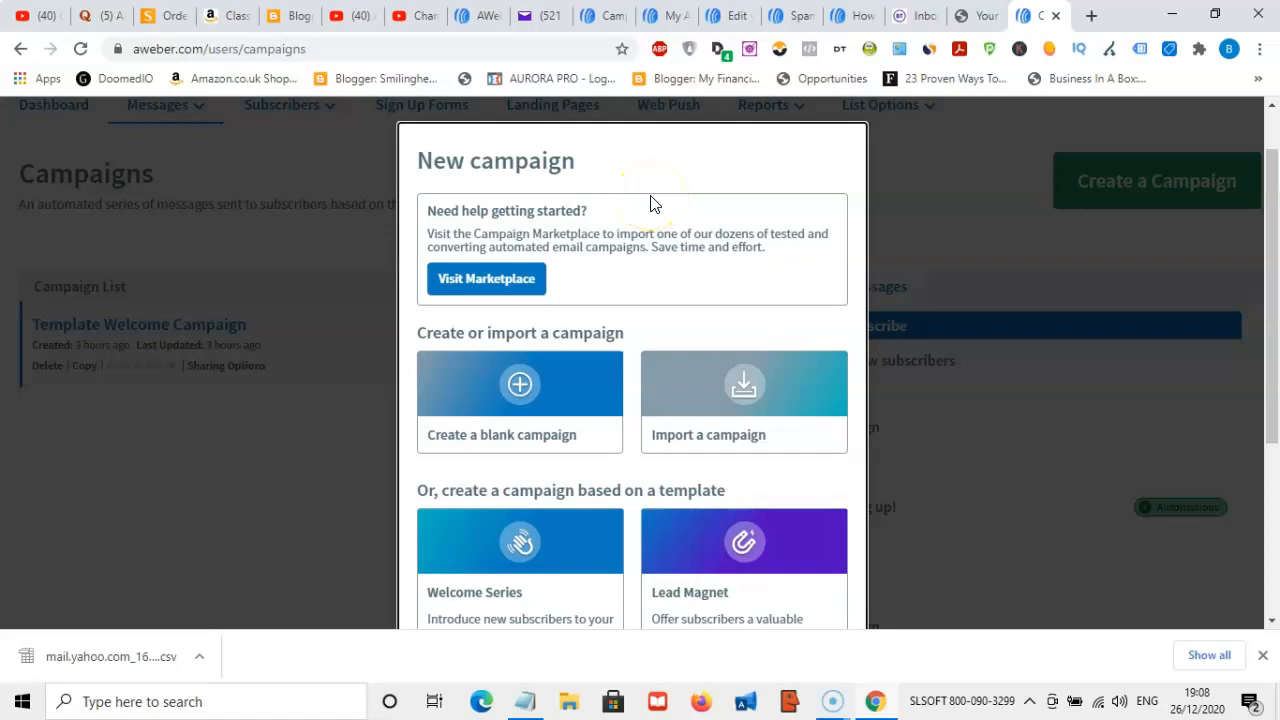
click(543, 391)
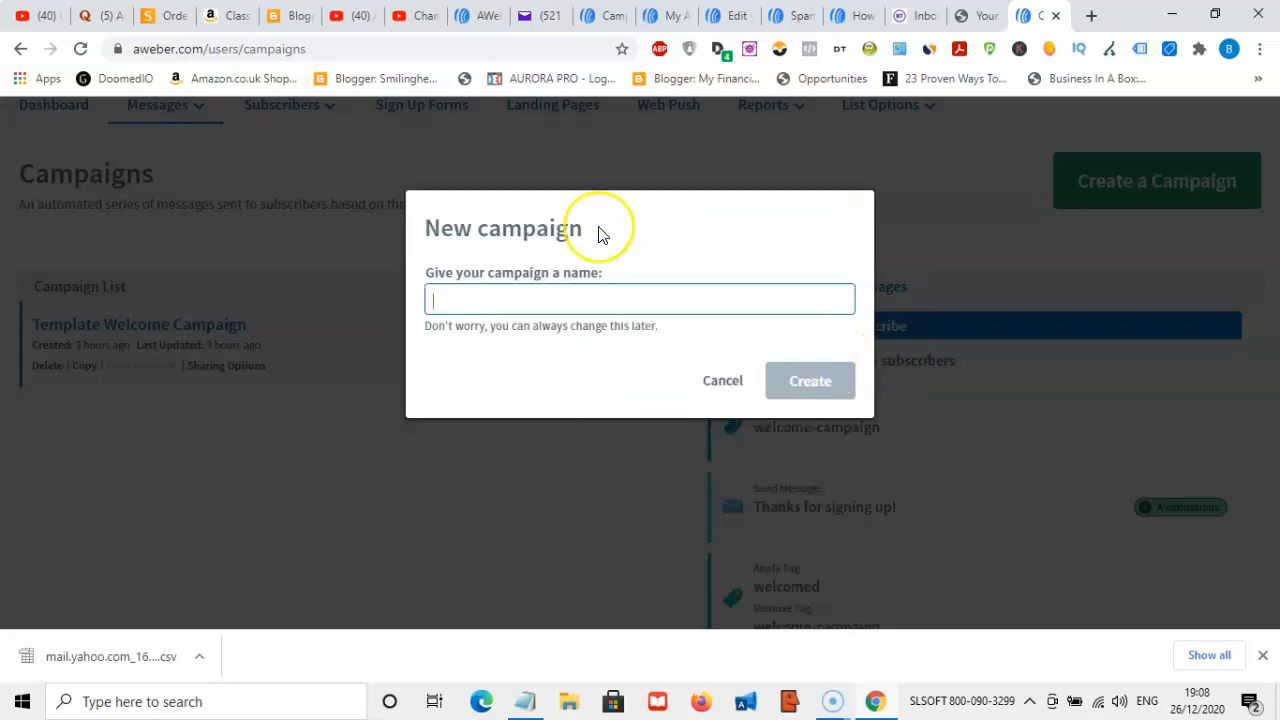
text(TES)
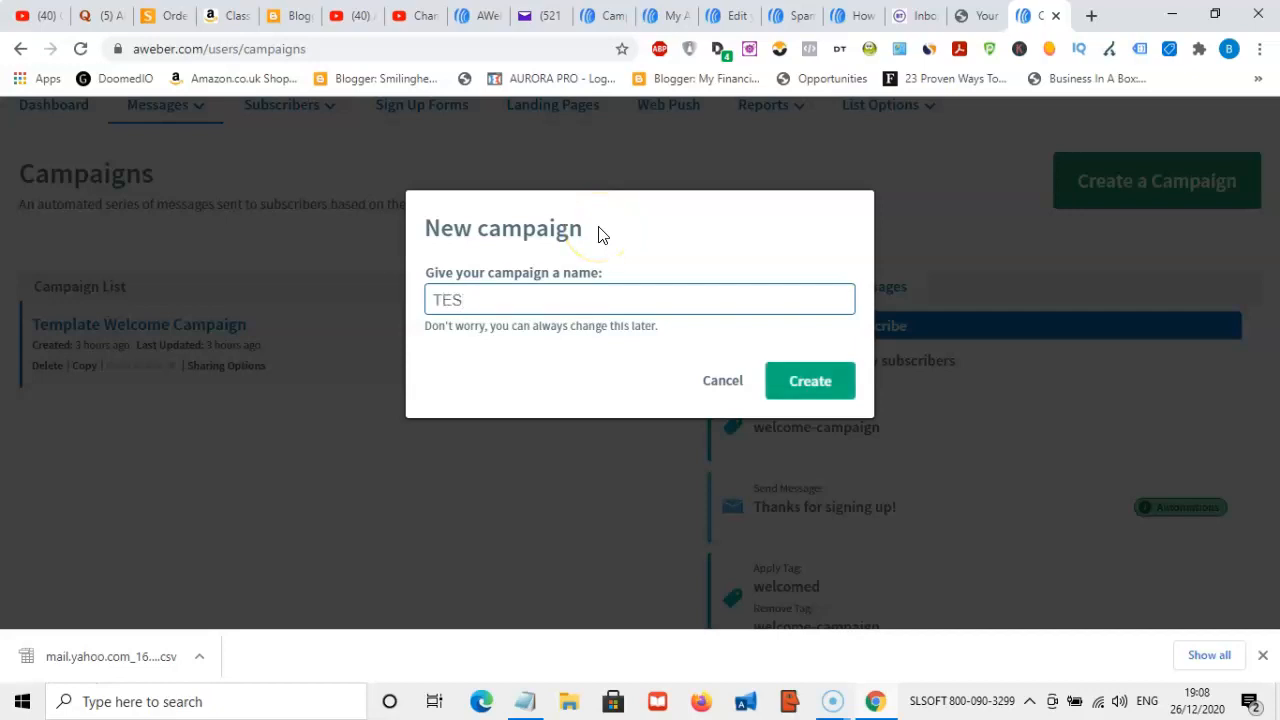
key(BackSpace)
text(TEST)
click(836, 383)
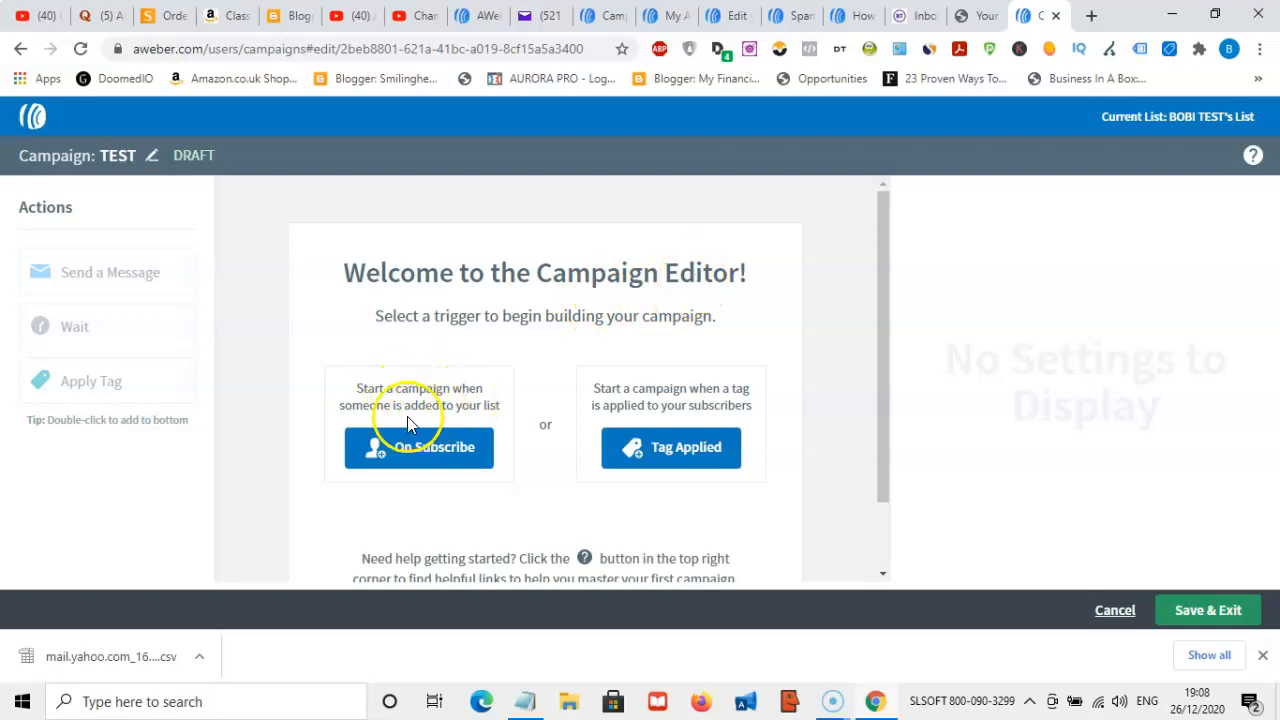
Trigger the campaign on subscribe and build a sequence with two Send a Message actions and two Wait actions.
click(448, 452)
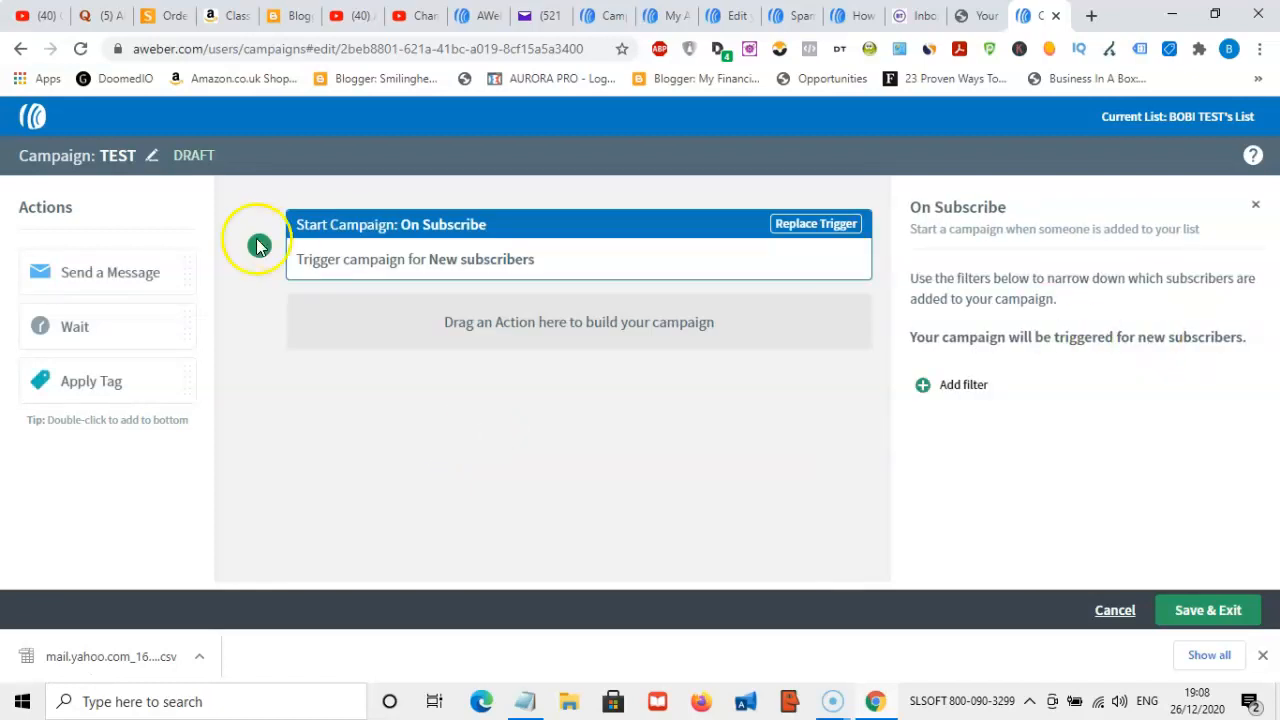
drag(149, 271, 575, 320)
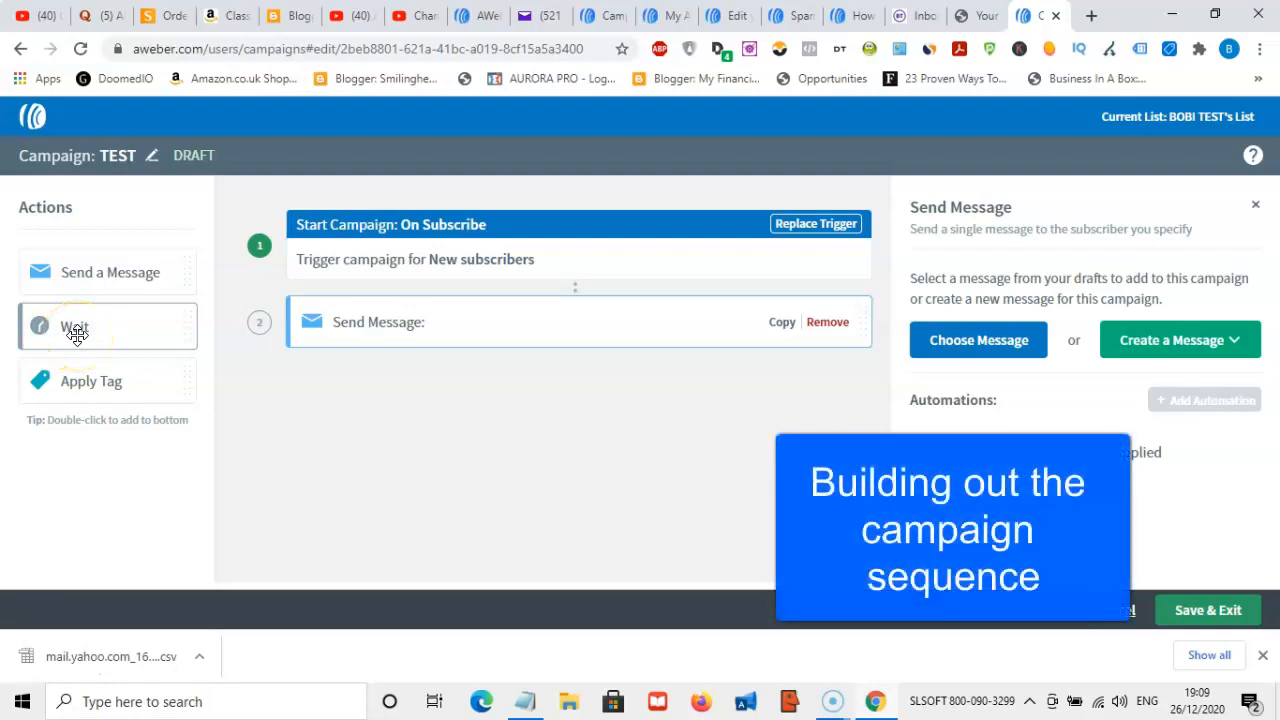
drag(77, 335, 483, 389)
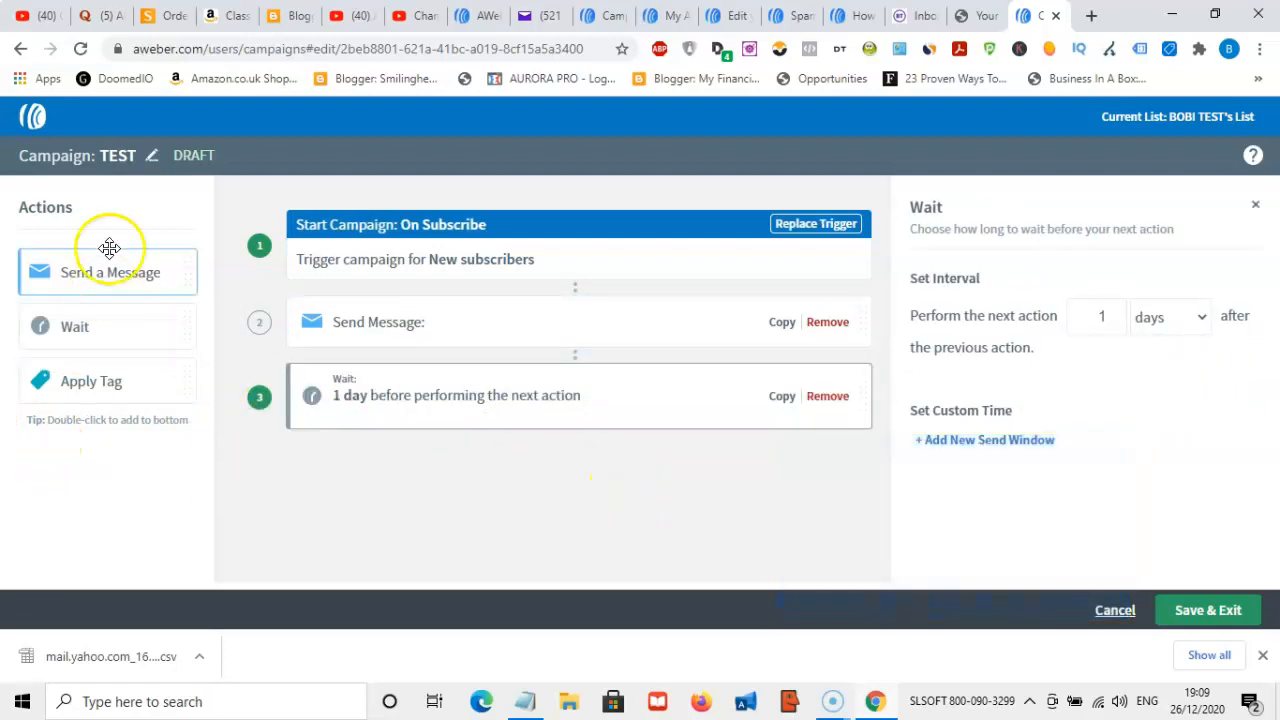
drag(111, 277, 480, 460)
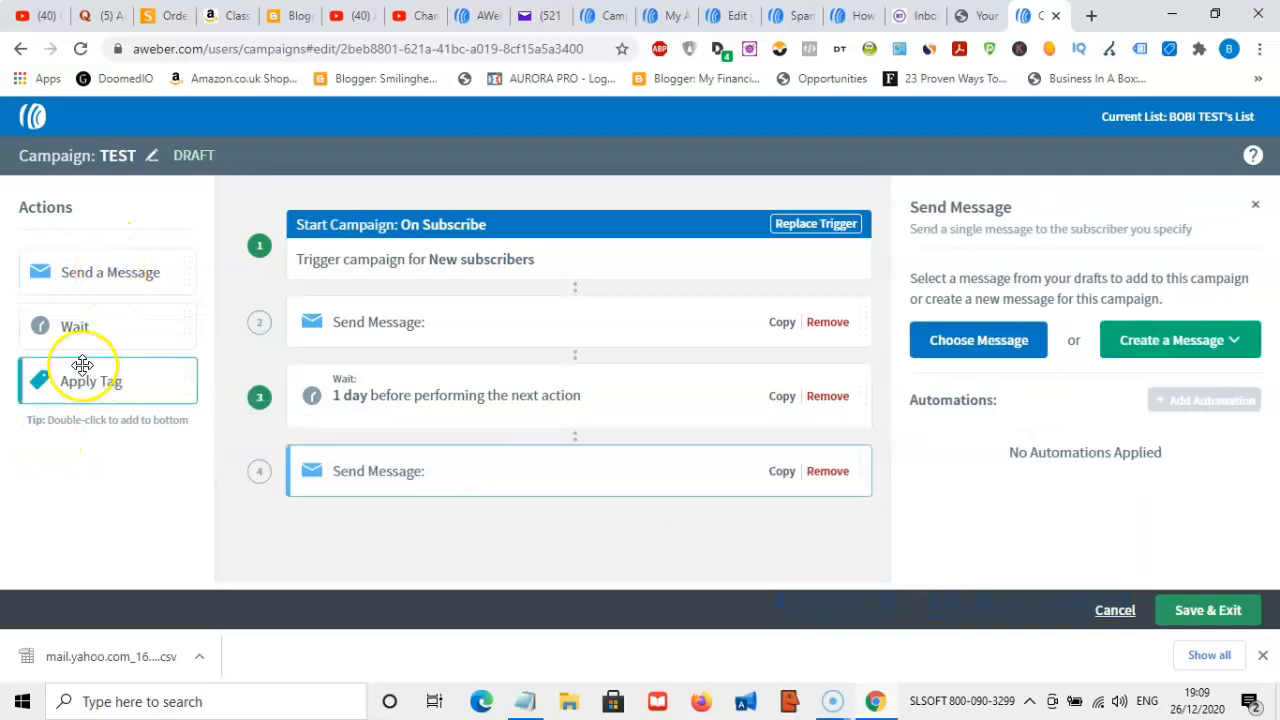
double_click(85, 330)
drag(86, 331, 425, 619)
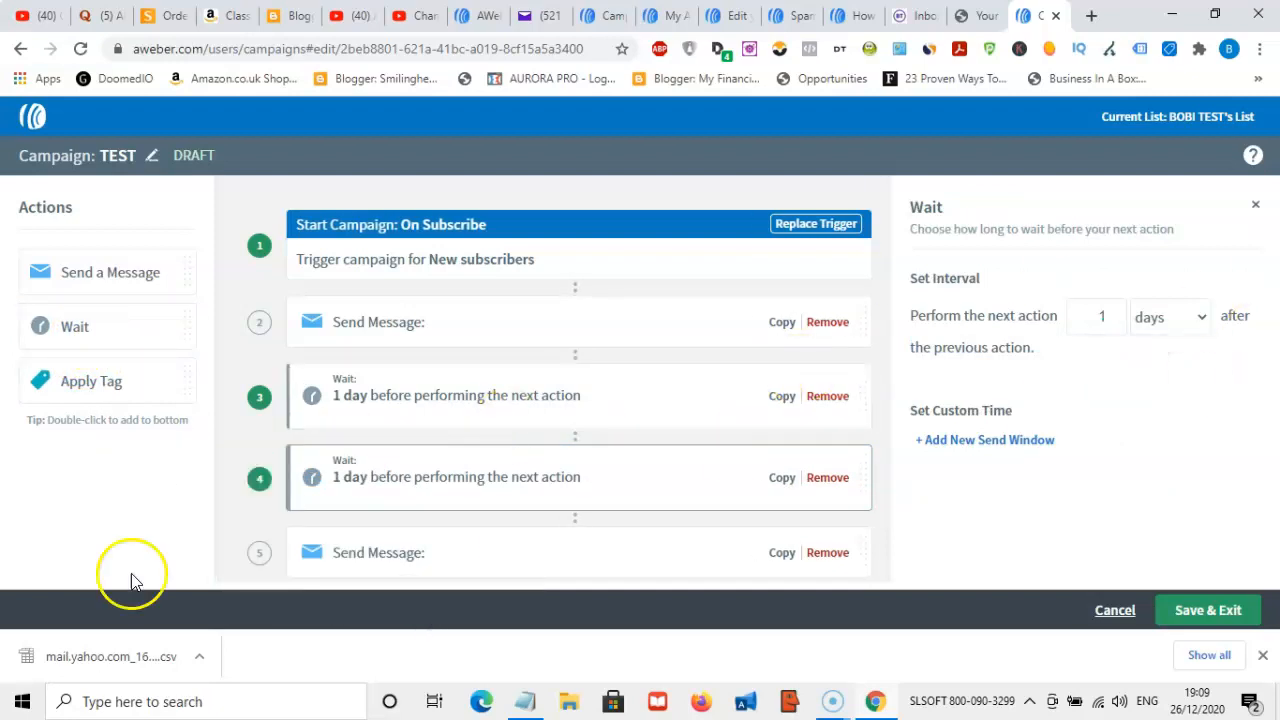
Assign the "Welcome to the Family!" draft to the campaign's first Send Message action.
click(409, 321)
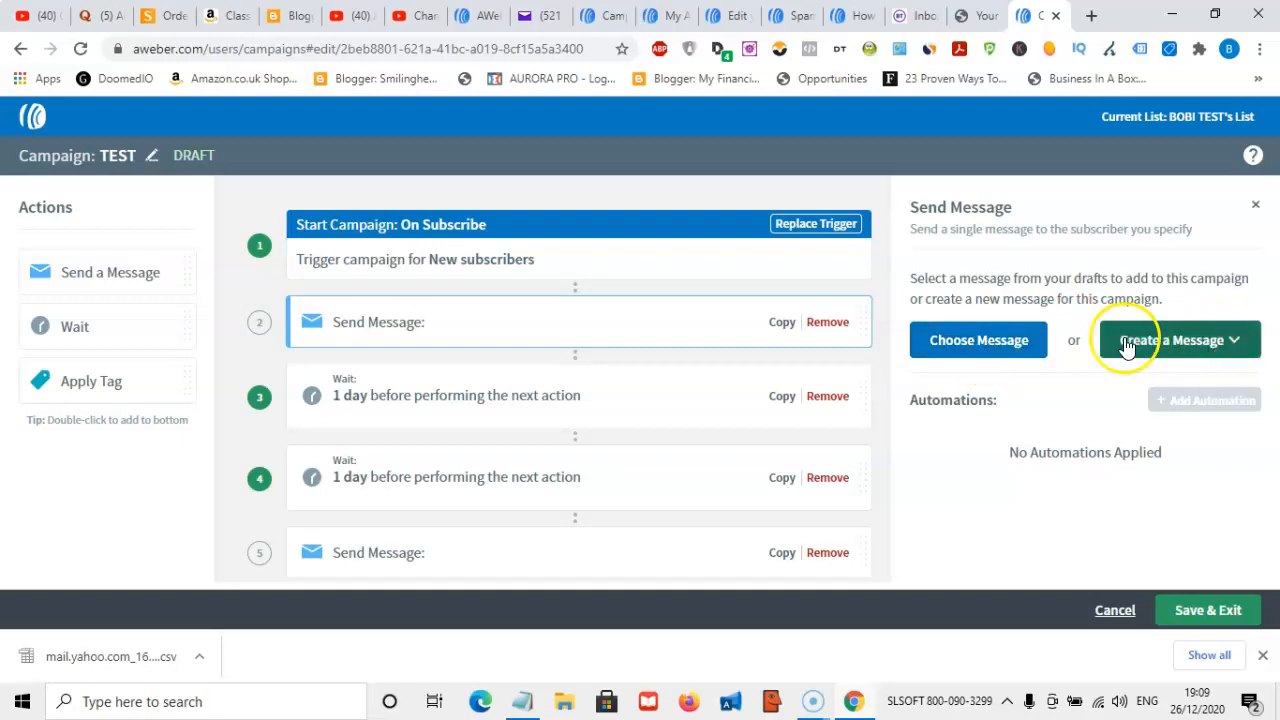
click(1000, 342)
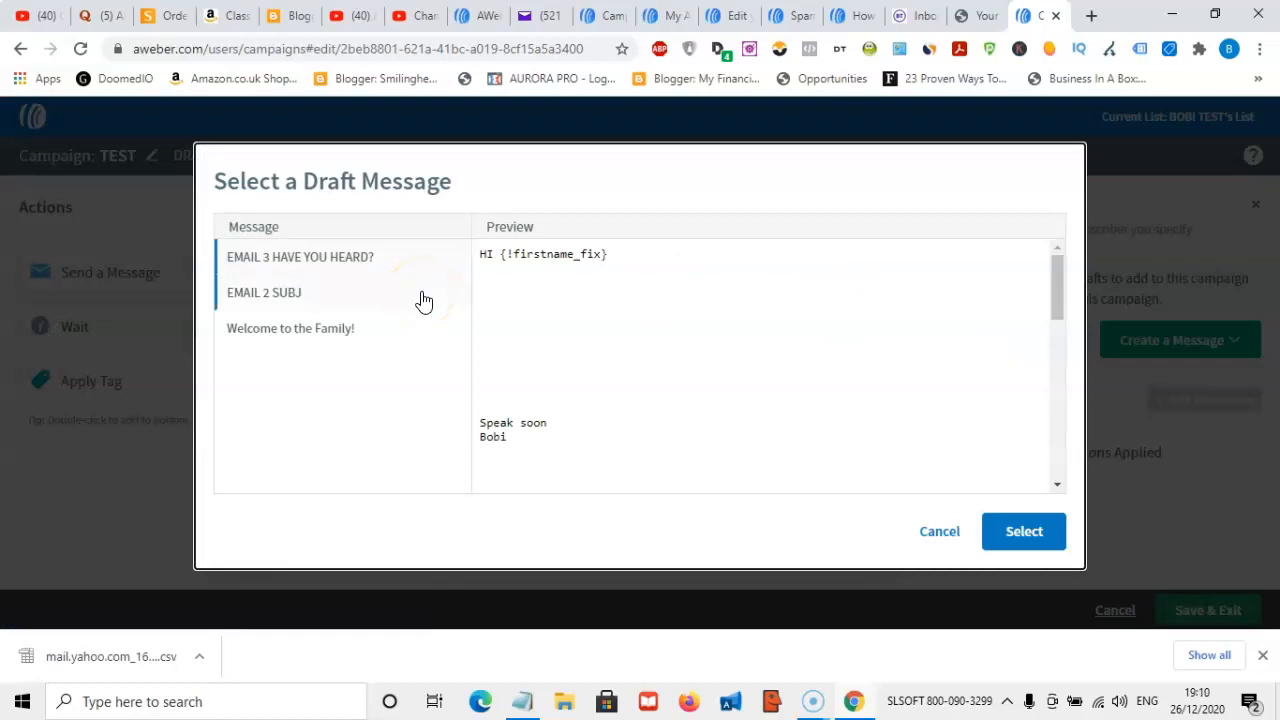
click(389, 333)
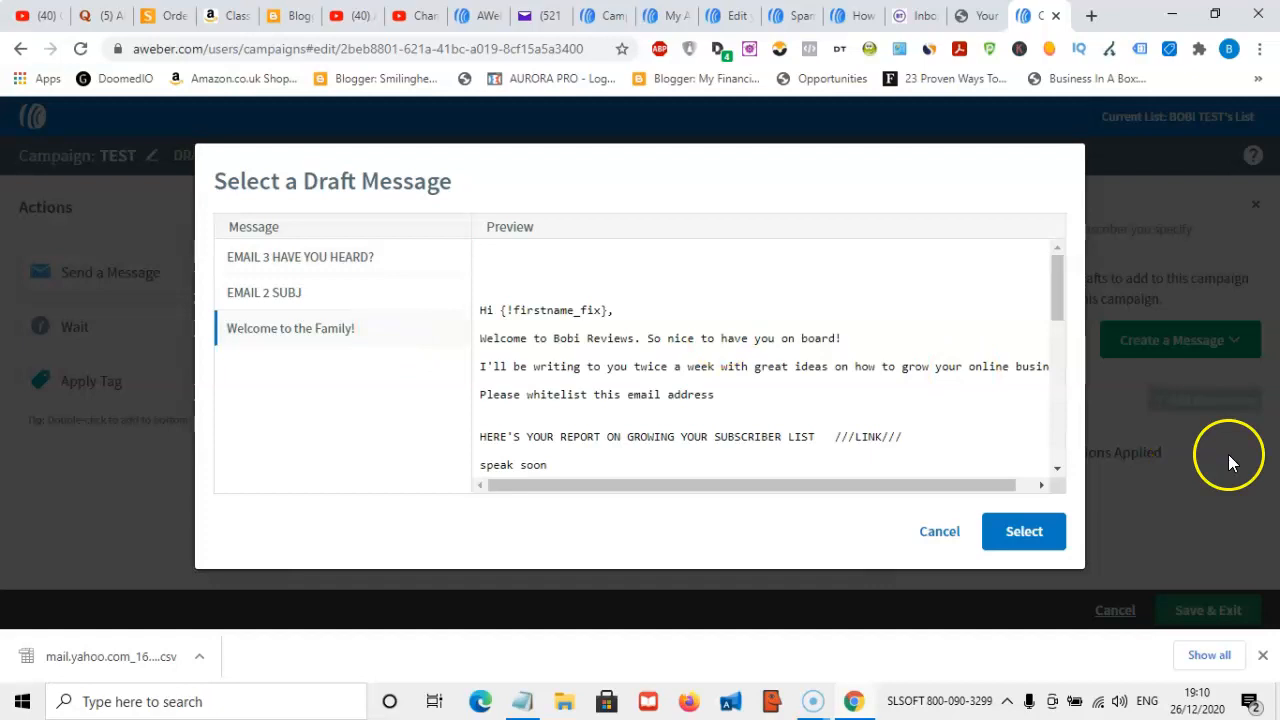
click(1045, 538)
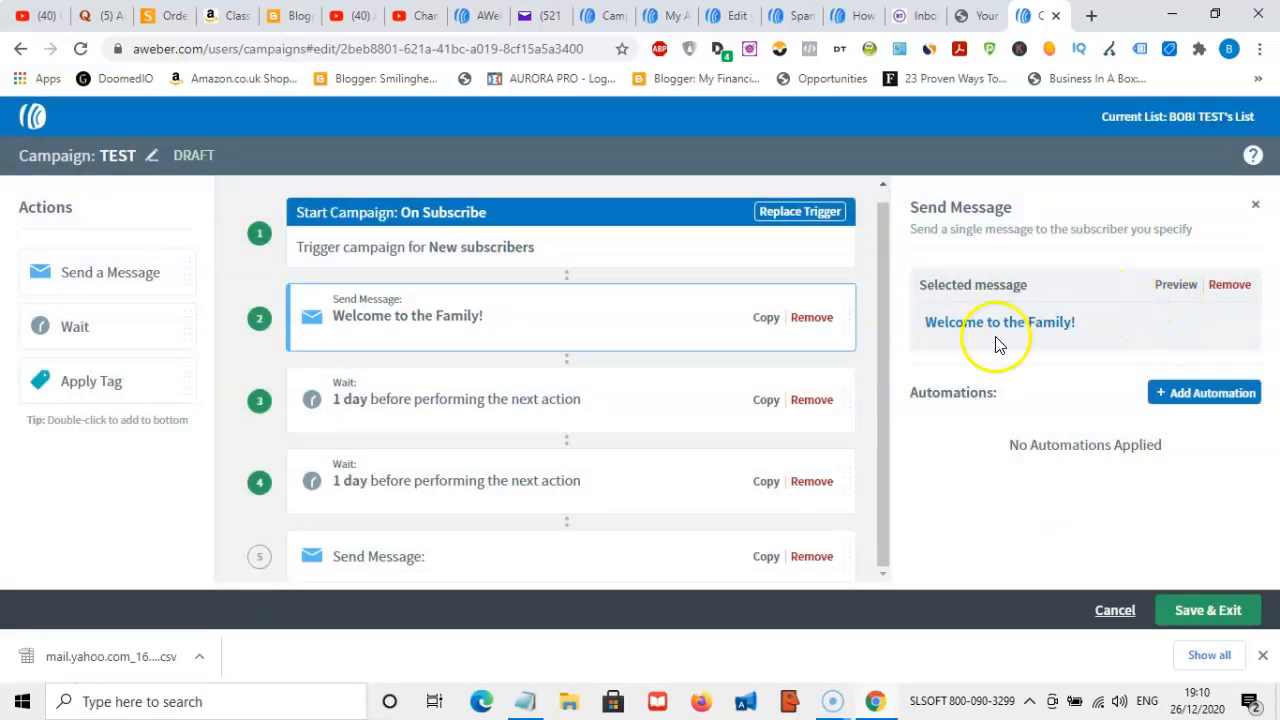
Set the wait after the welcome message to 4 days.
click(590, 400)
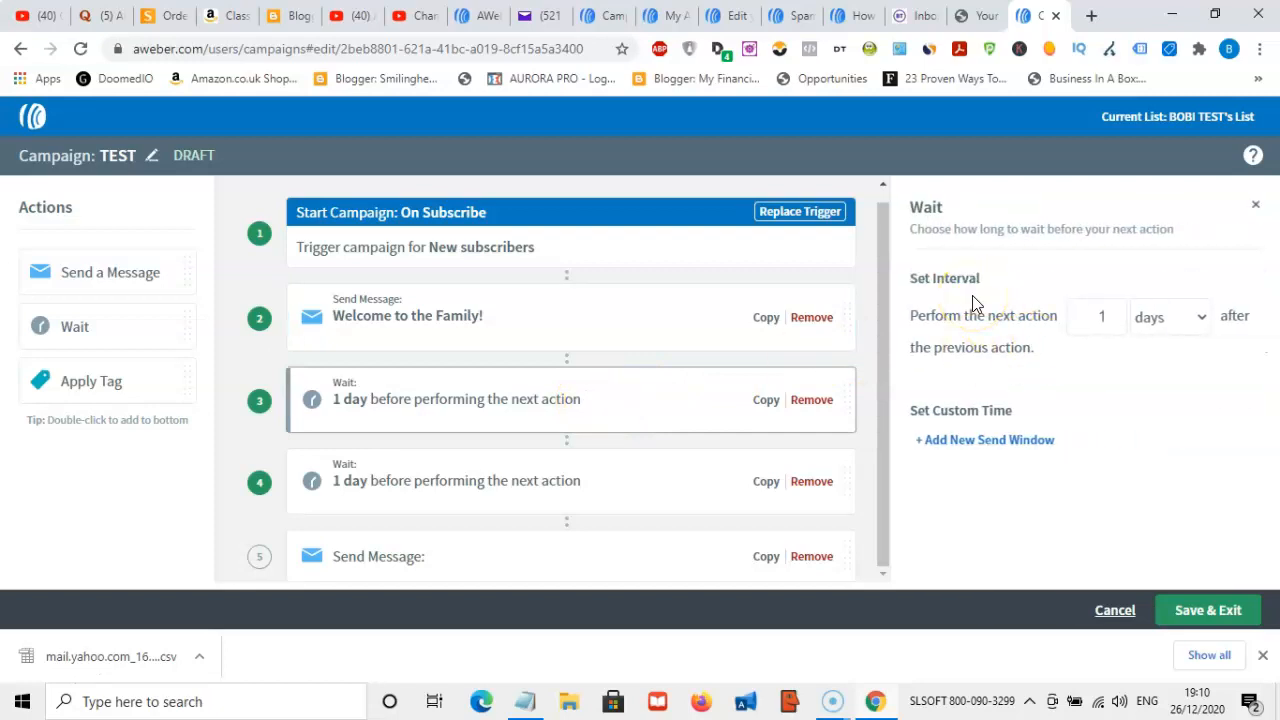
click(1201, 320)
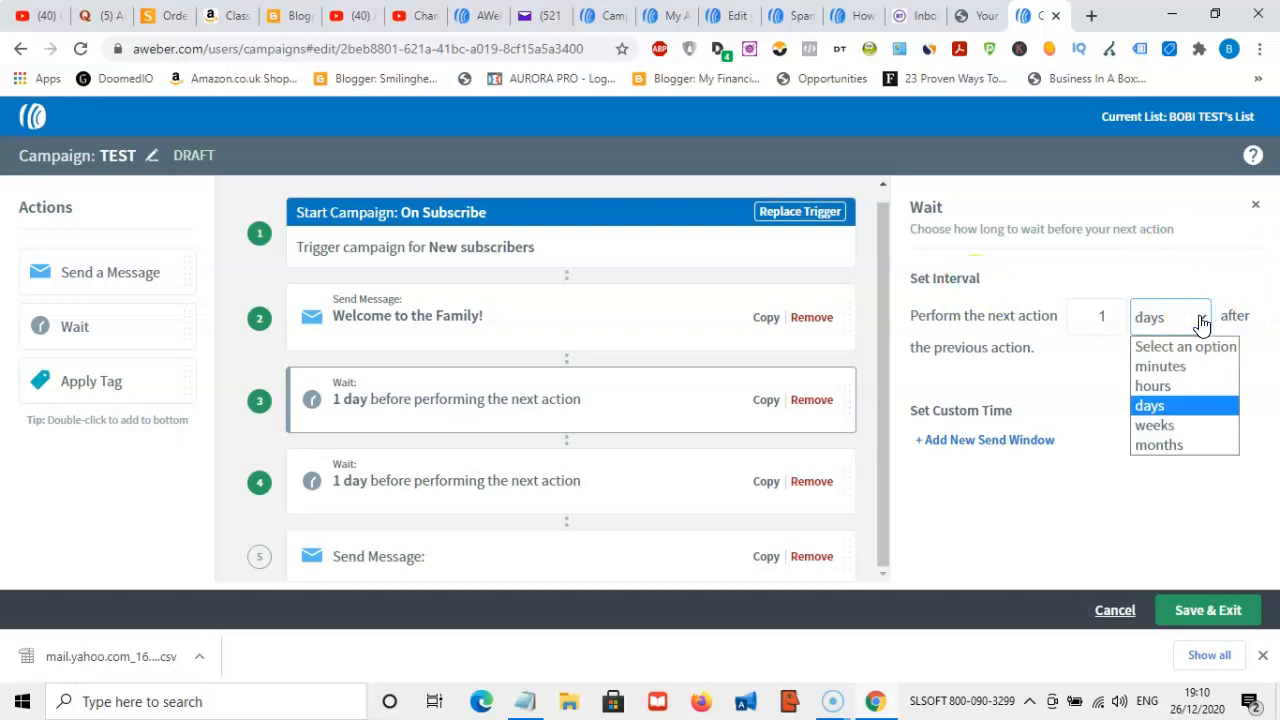
click(1194, 406)
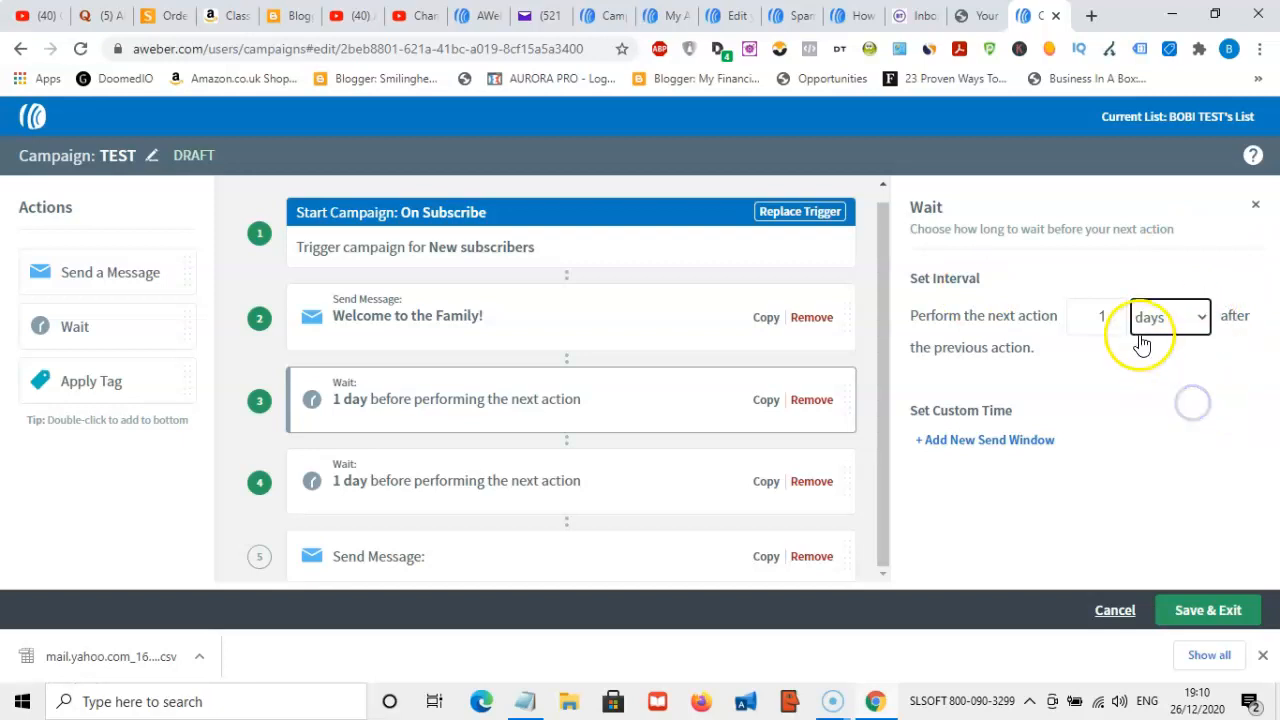
double_click(1117, 313)
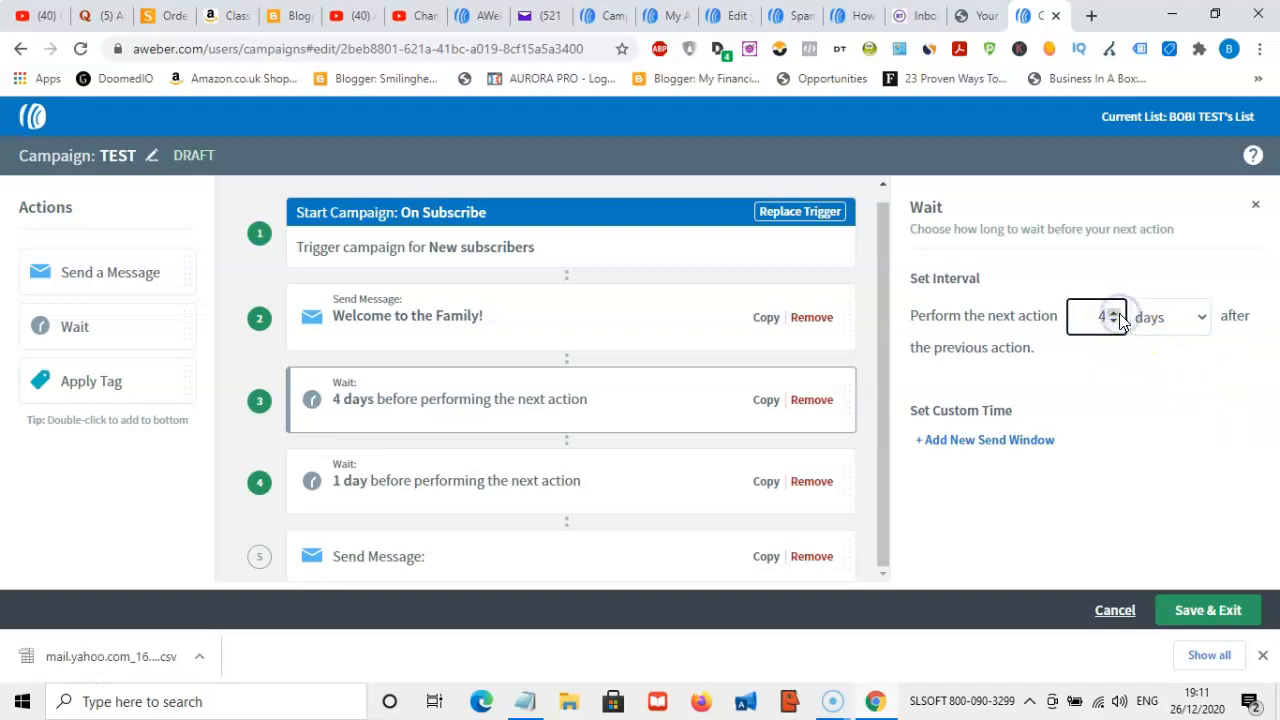
click(1122, 390)
click(1182, 434)
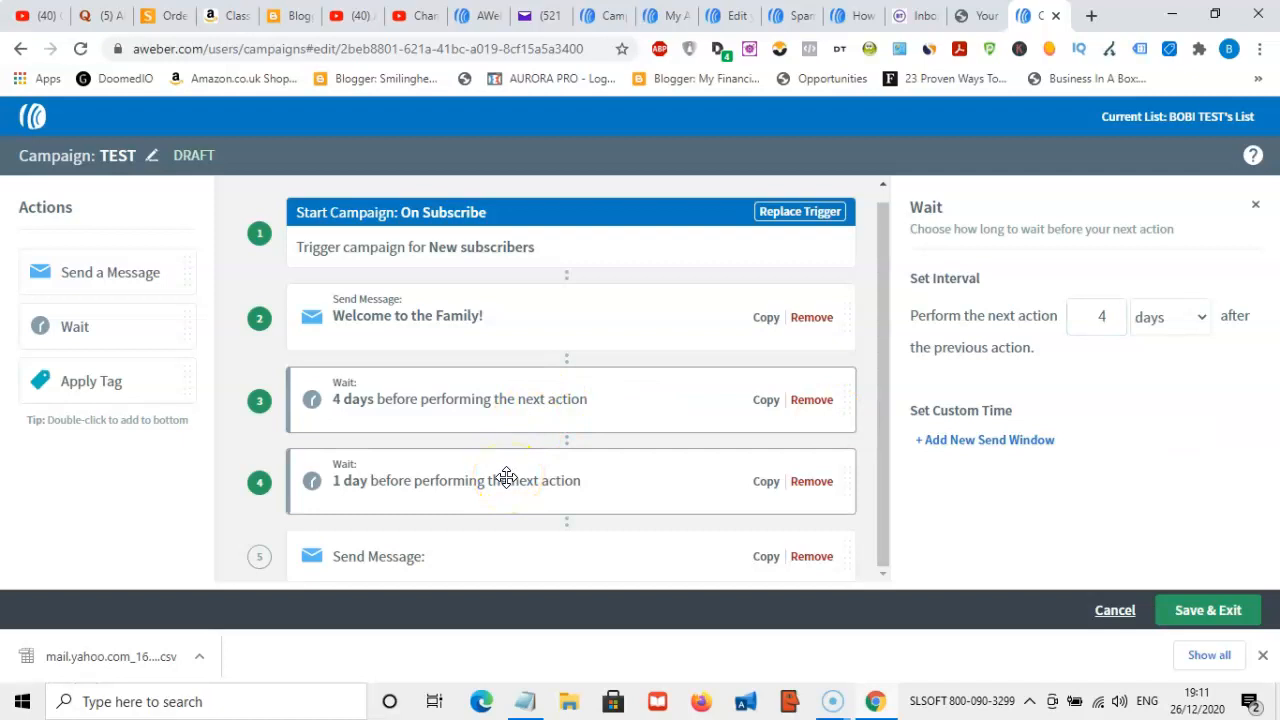
Move the empty Send Message action ahead of the second wait and assign it the "EMAIL 2 SUBJ" draft.
drag(474, 569, 480, 452)
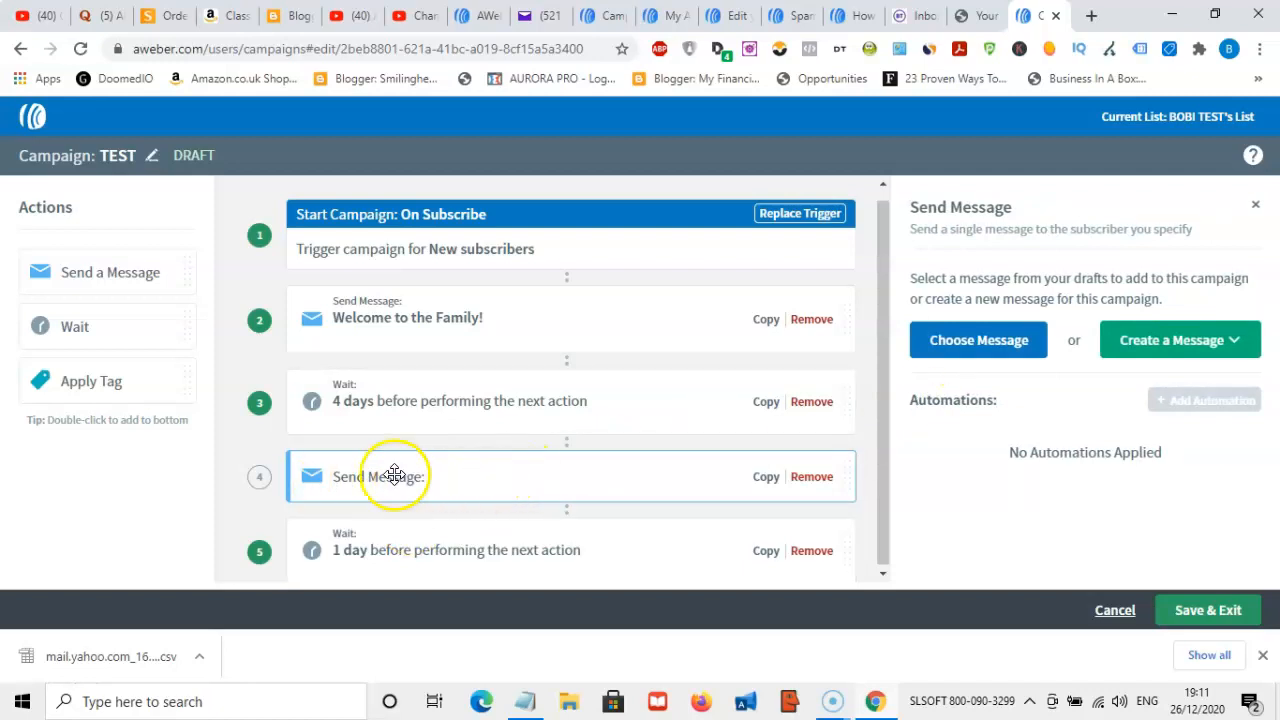
click(962, 342)
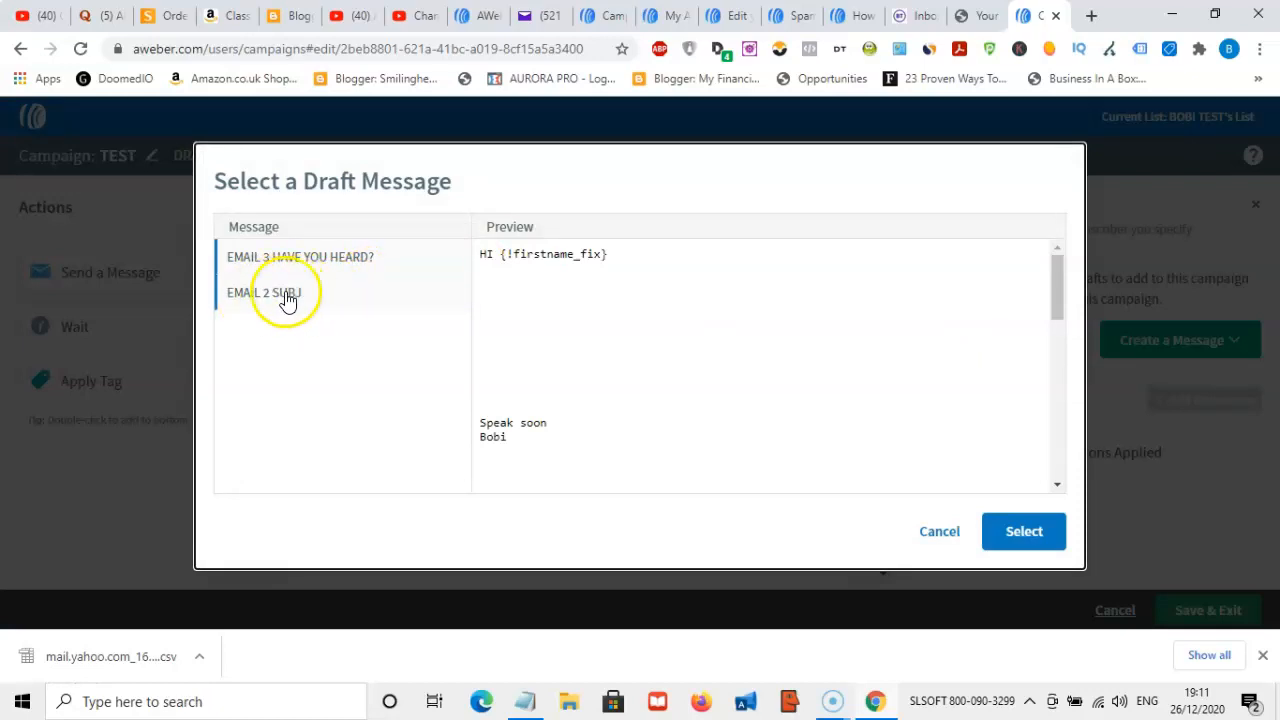
click(272, 302)
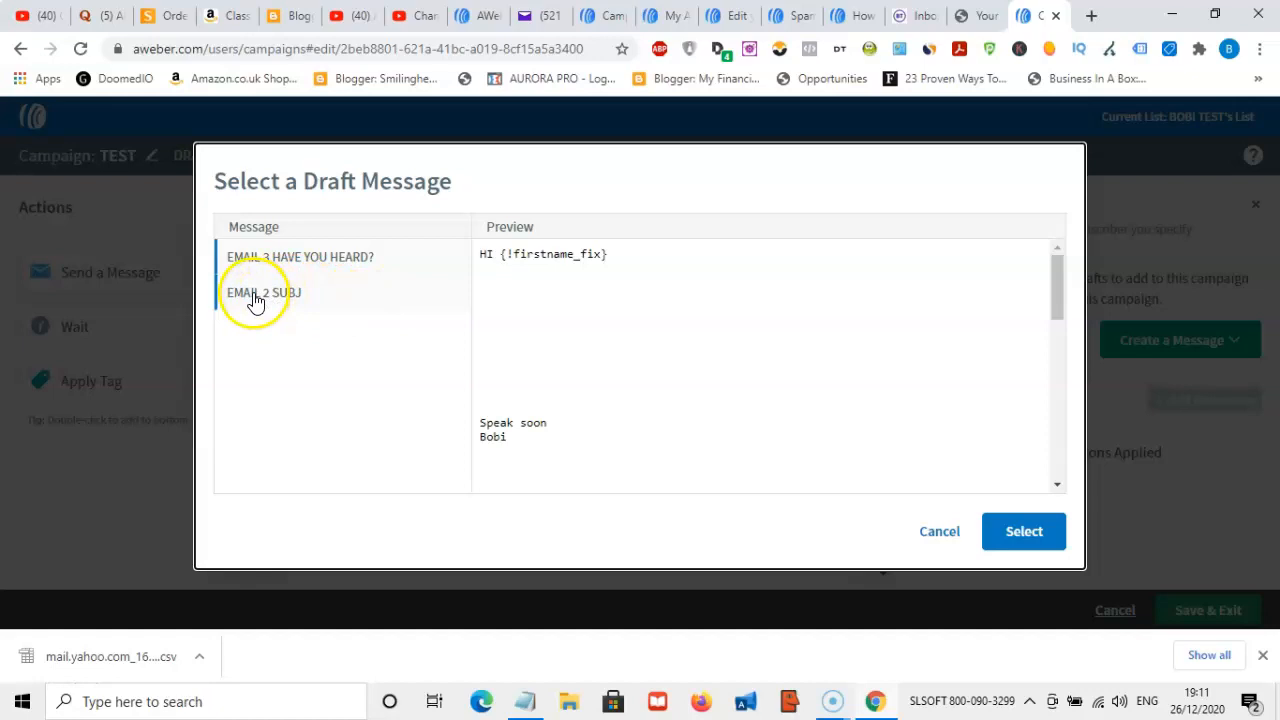
click(309, 300)
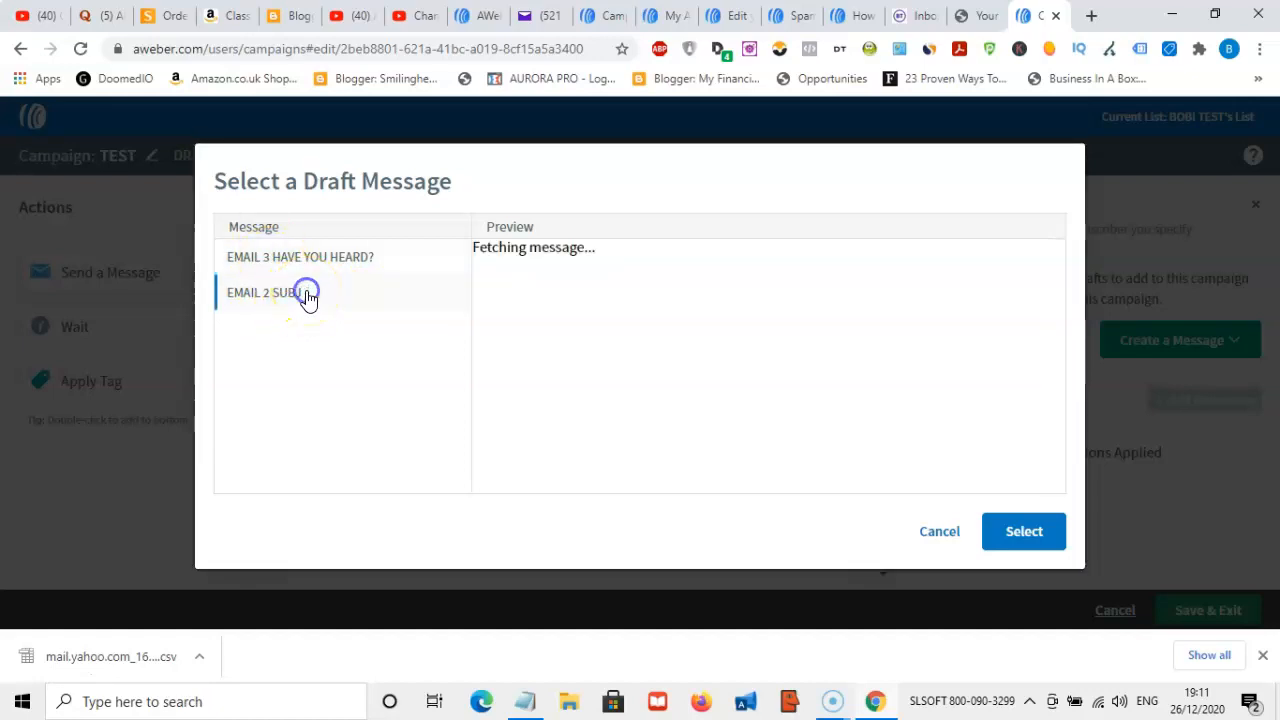
click(1024, 545)
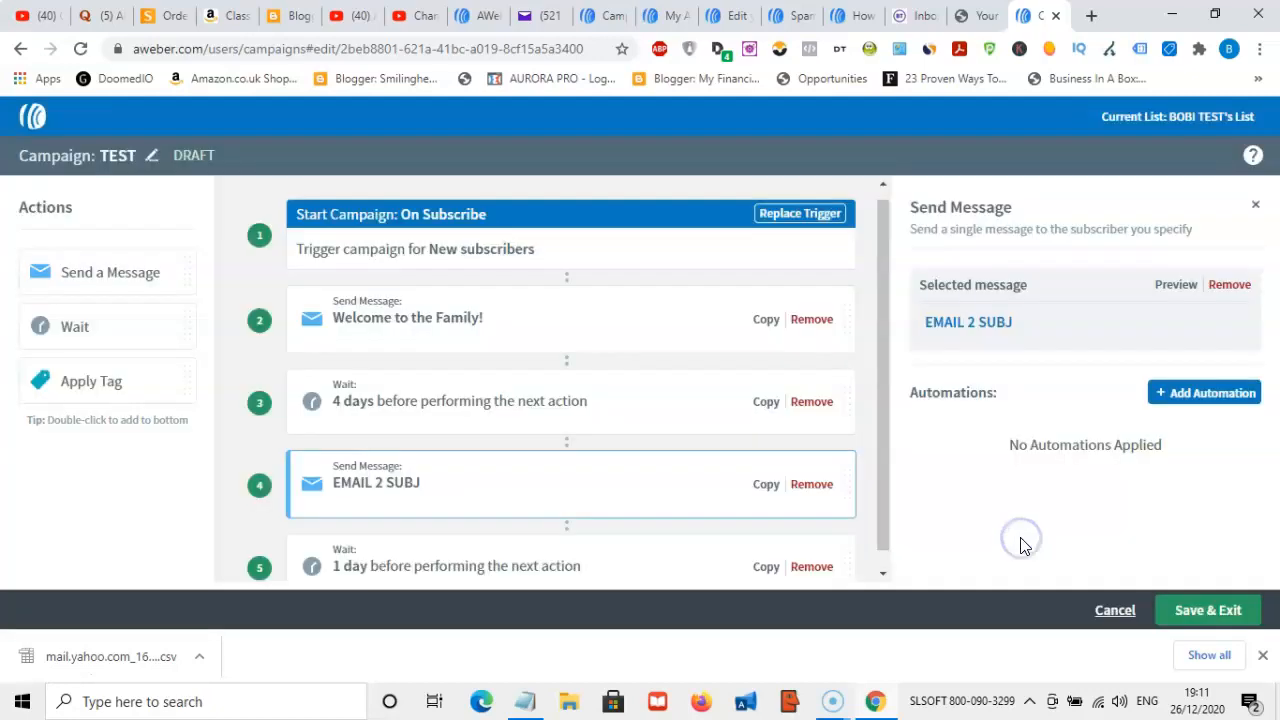
click(578, 472)
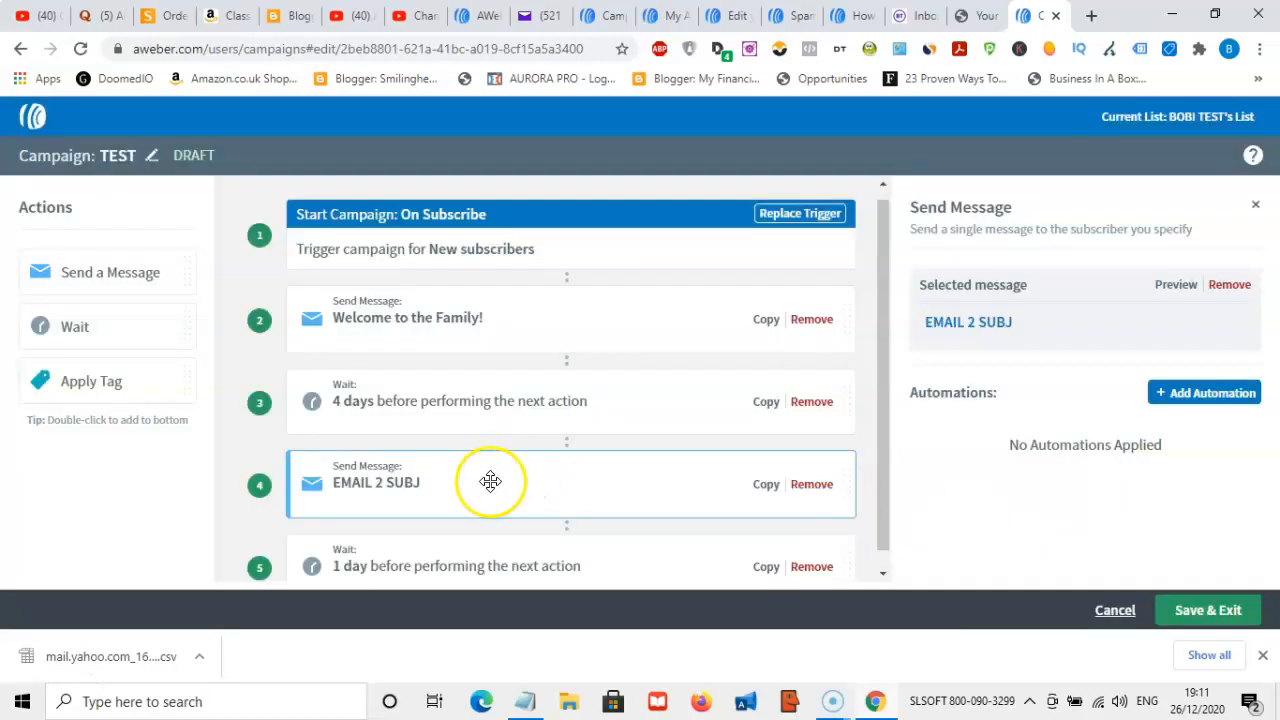
Set the wait after "EMAIL 2 SUBJ" to 7 days.
drag(884, 392, 889, 509)
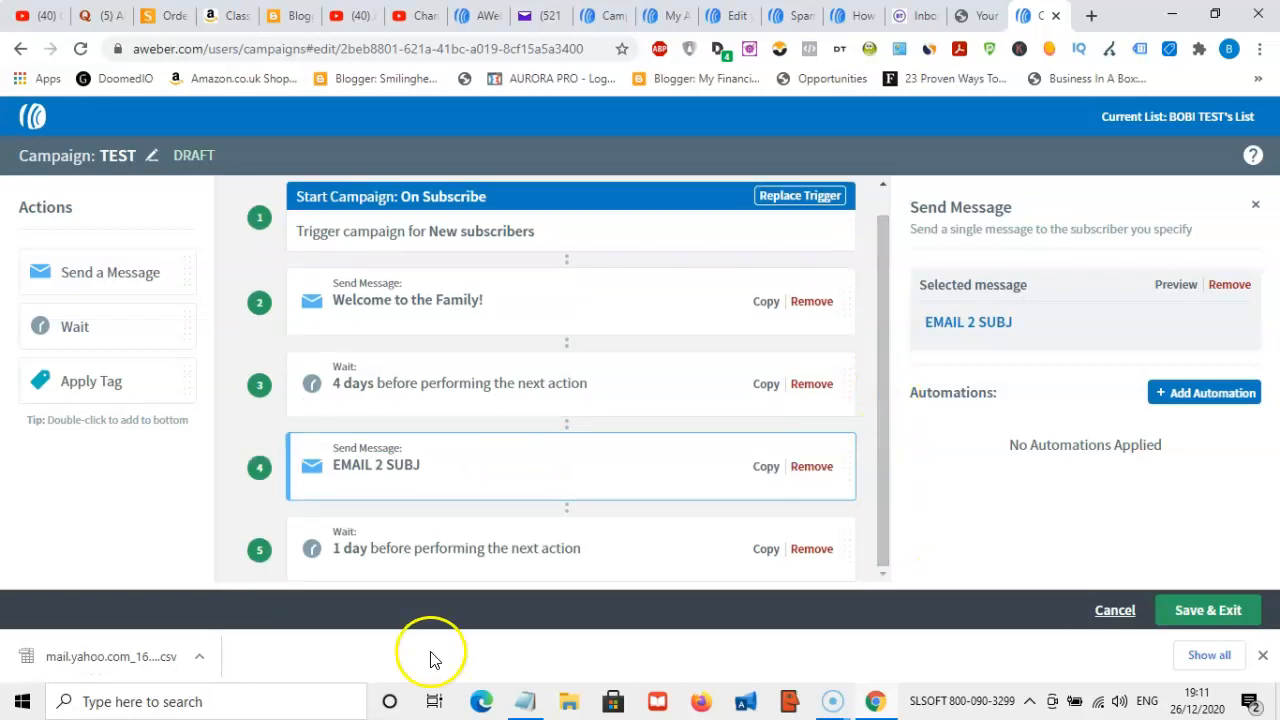
click(473, 555)
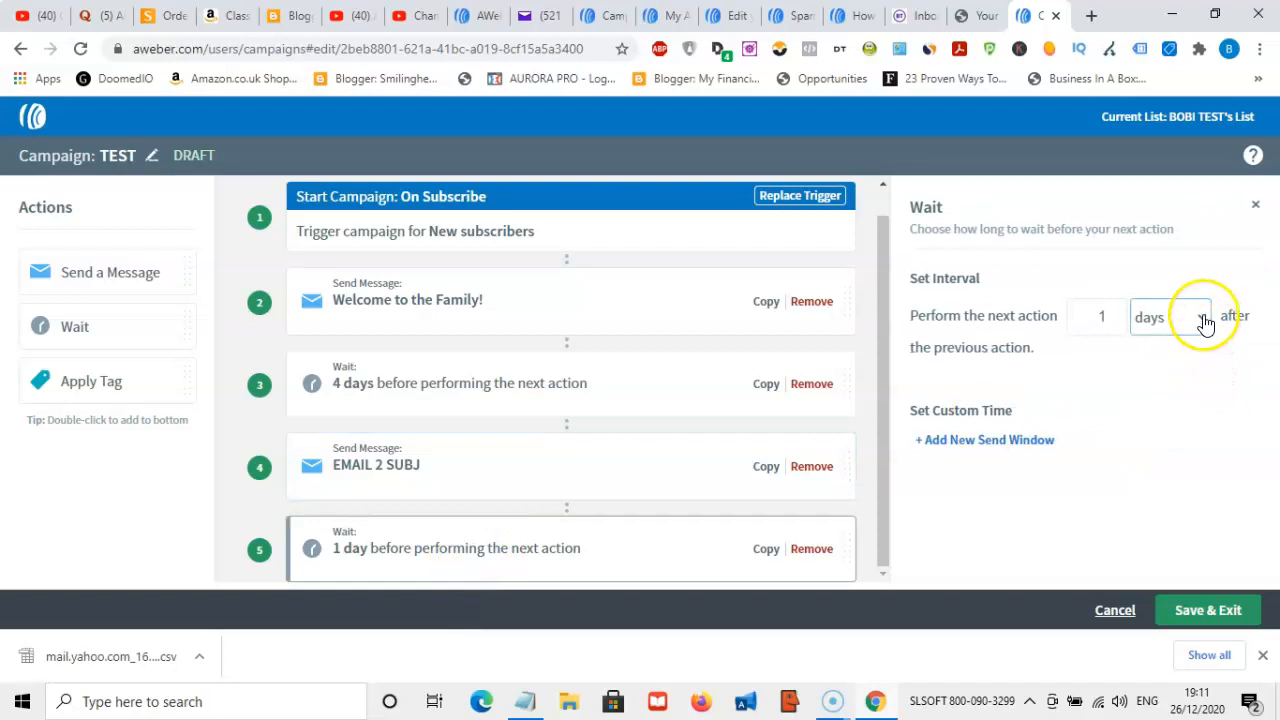
click(1092, 317)
click(1111, 314)
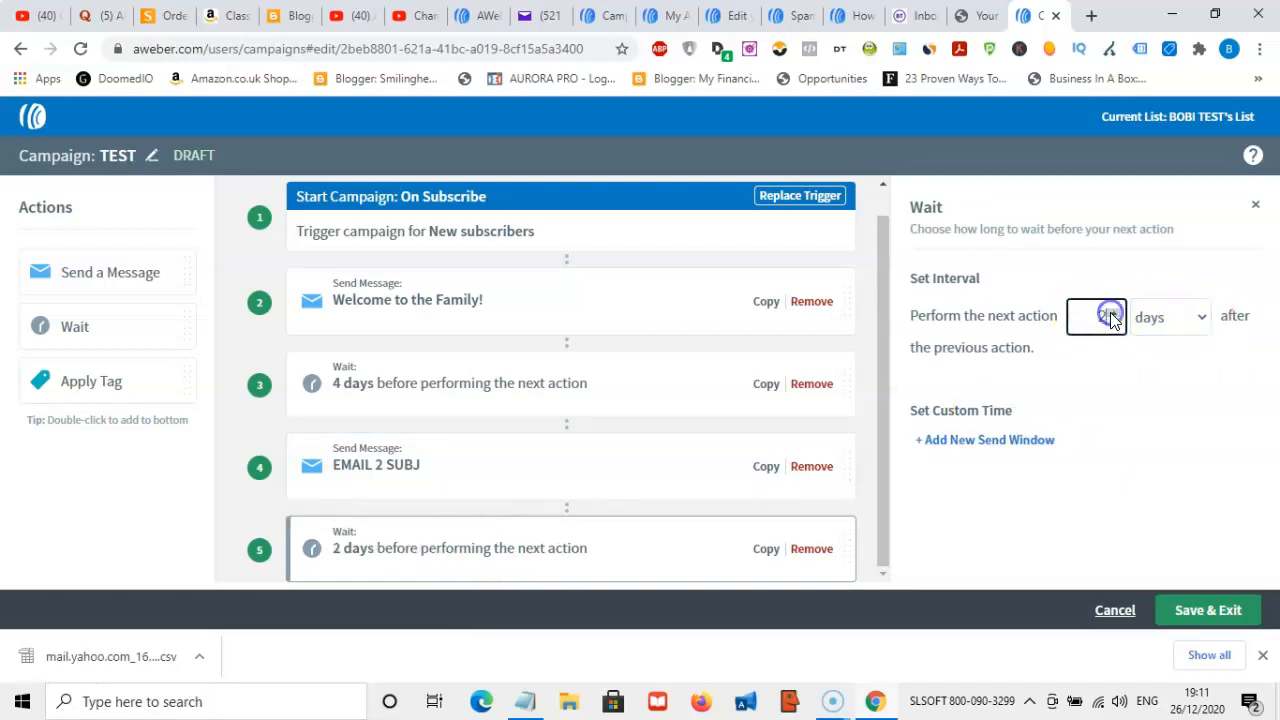
click(1110, 314)
click(1111, 314)
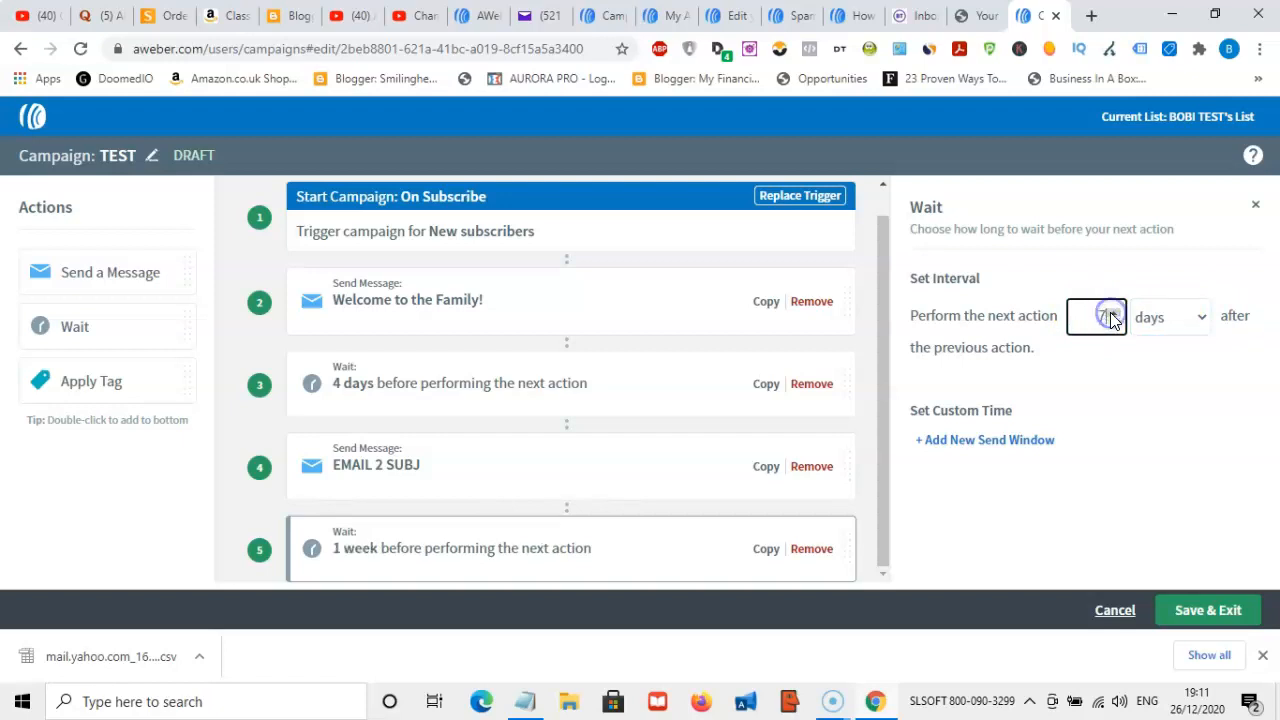
click(1068, 566)
Append two more Send Message actions, each followed by a 1-day Wait action, to the end of the campaign.
drag(123, 275, 521, 648)
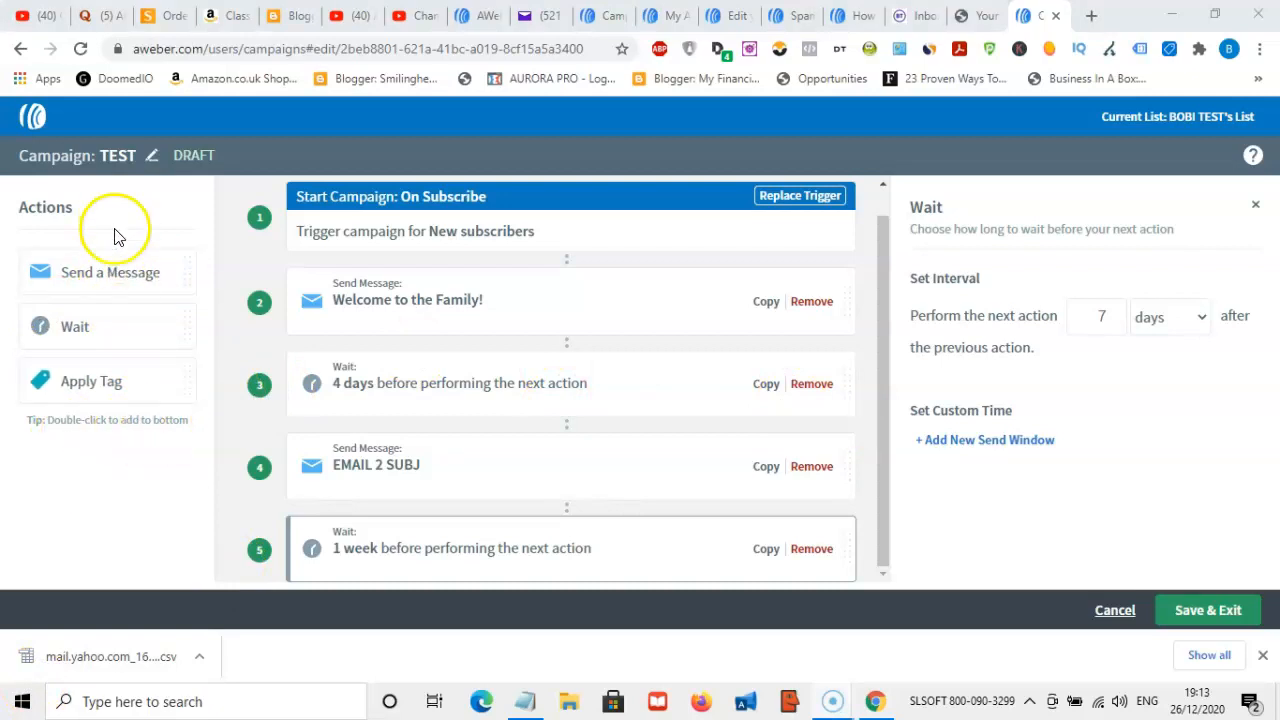
double_click(113, 273)
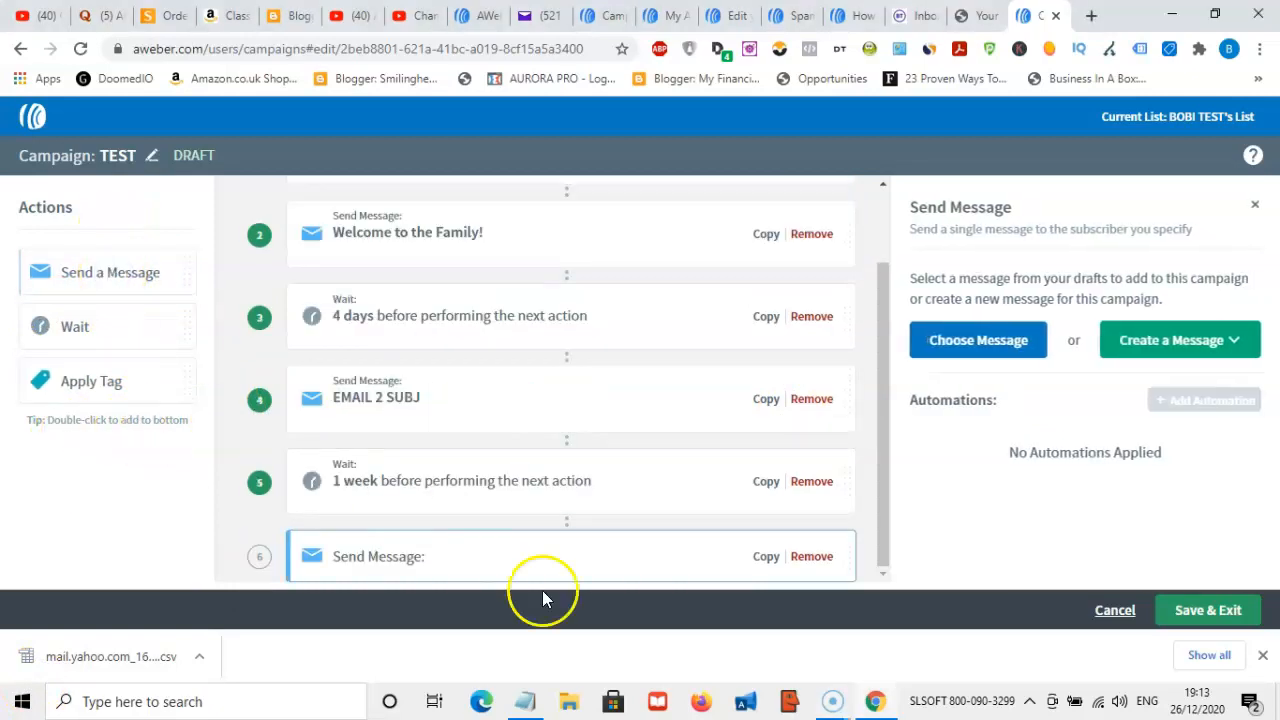
double_click(79, 328)
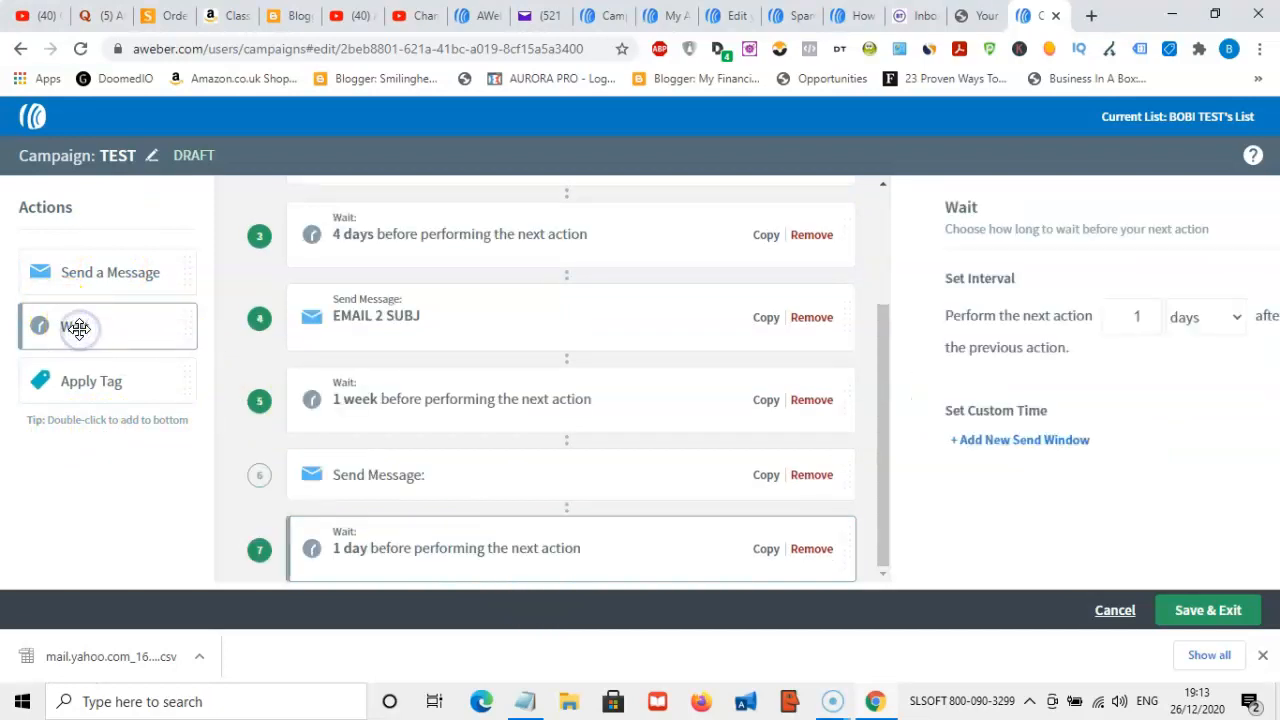
double_click(96, 272)
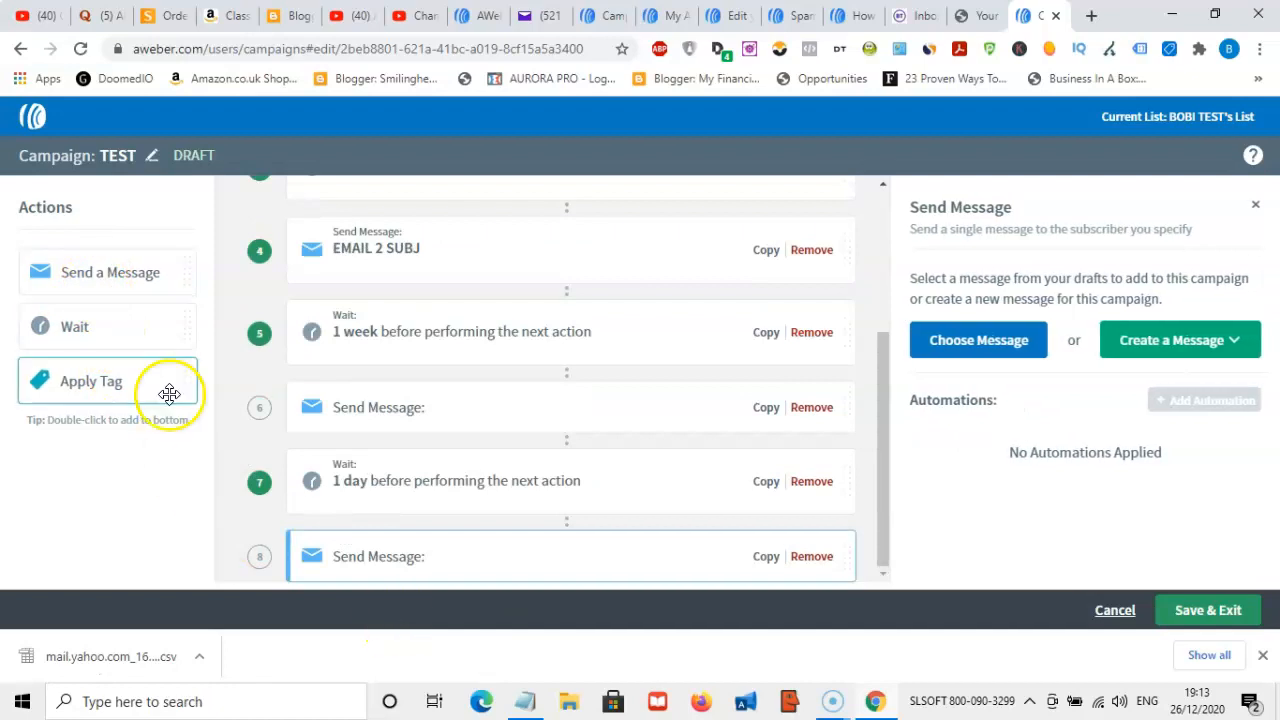
double_click(133, 342)
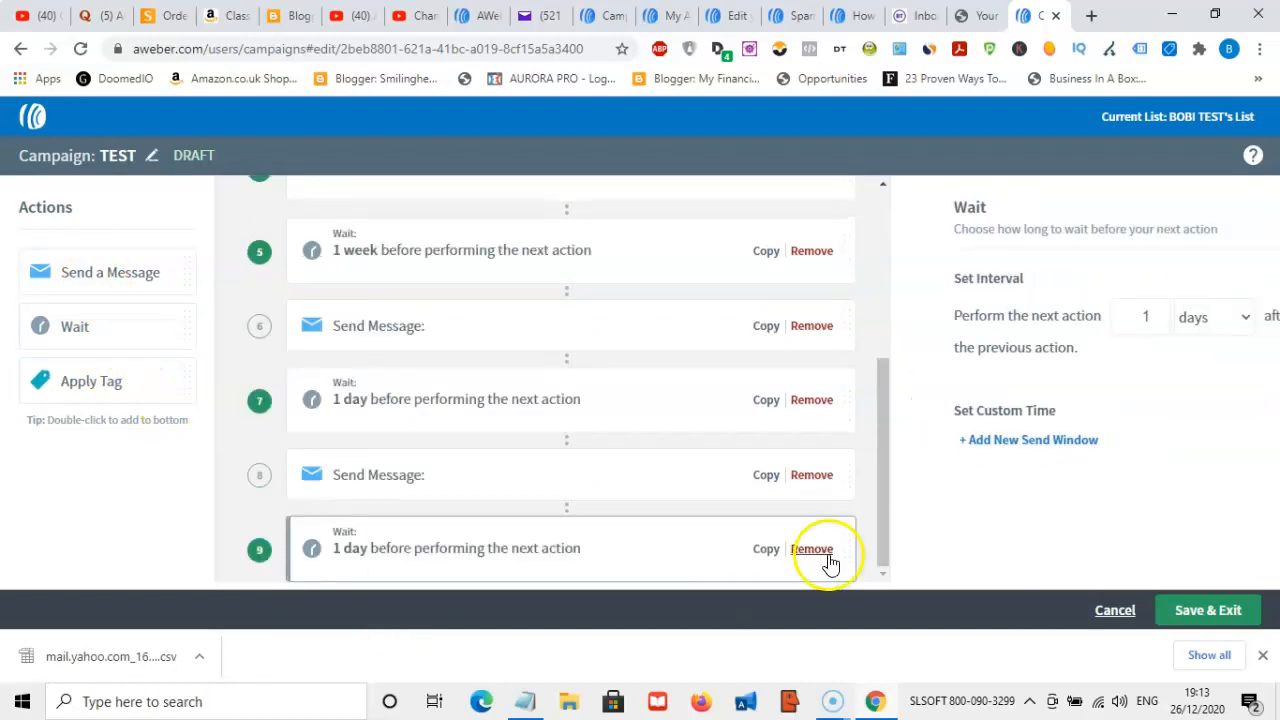
Assign the "EMAIL 3 HAVE YOU HEARD?" draft to the Send Message action after the one-week wait and save and exit the campaign.
drag(886, 400, 881, 326)
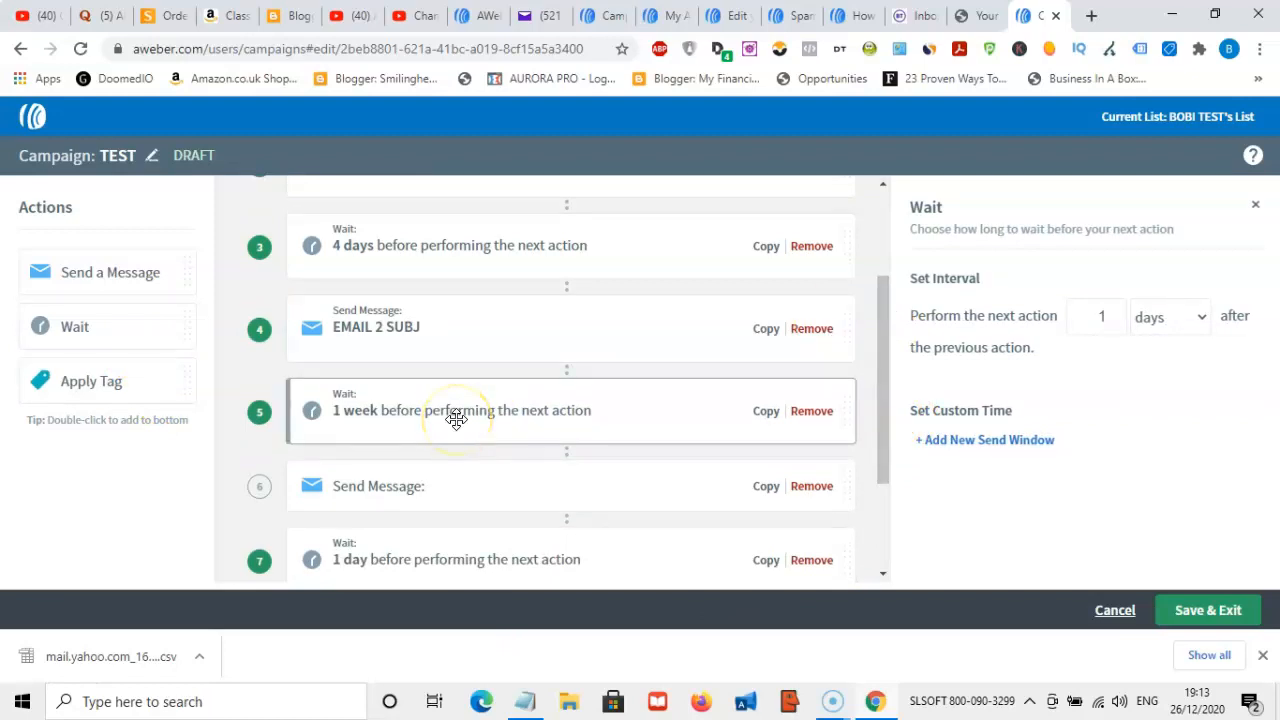
click(469, 500)
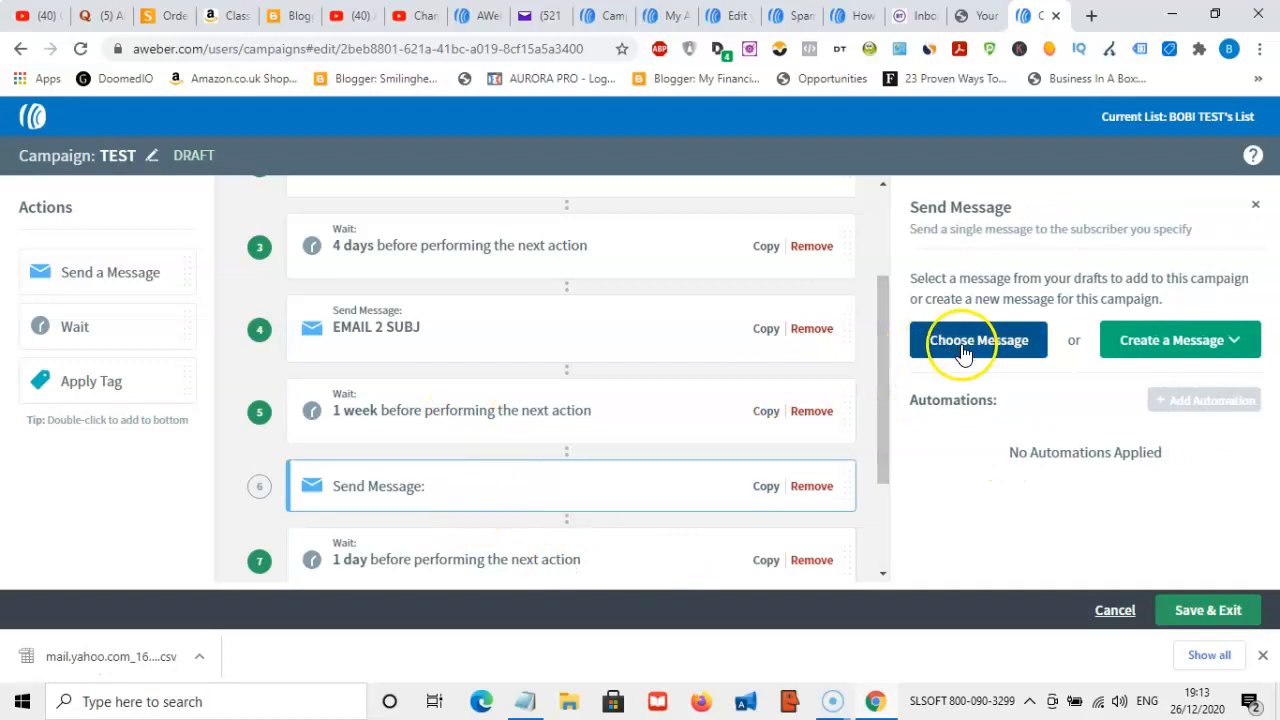
click(963, 345)
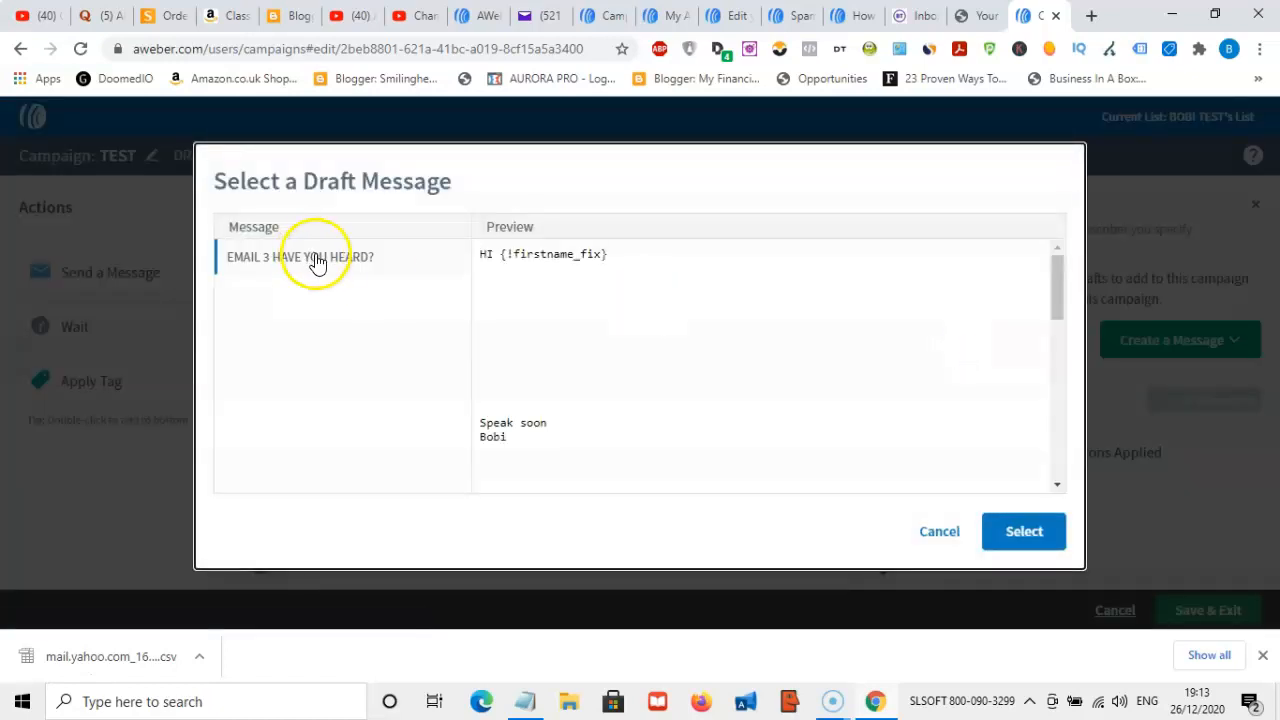
click(317, 261)
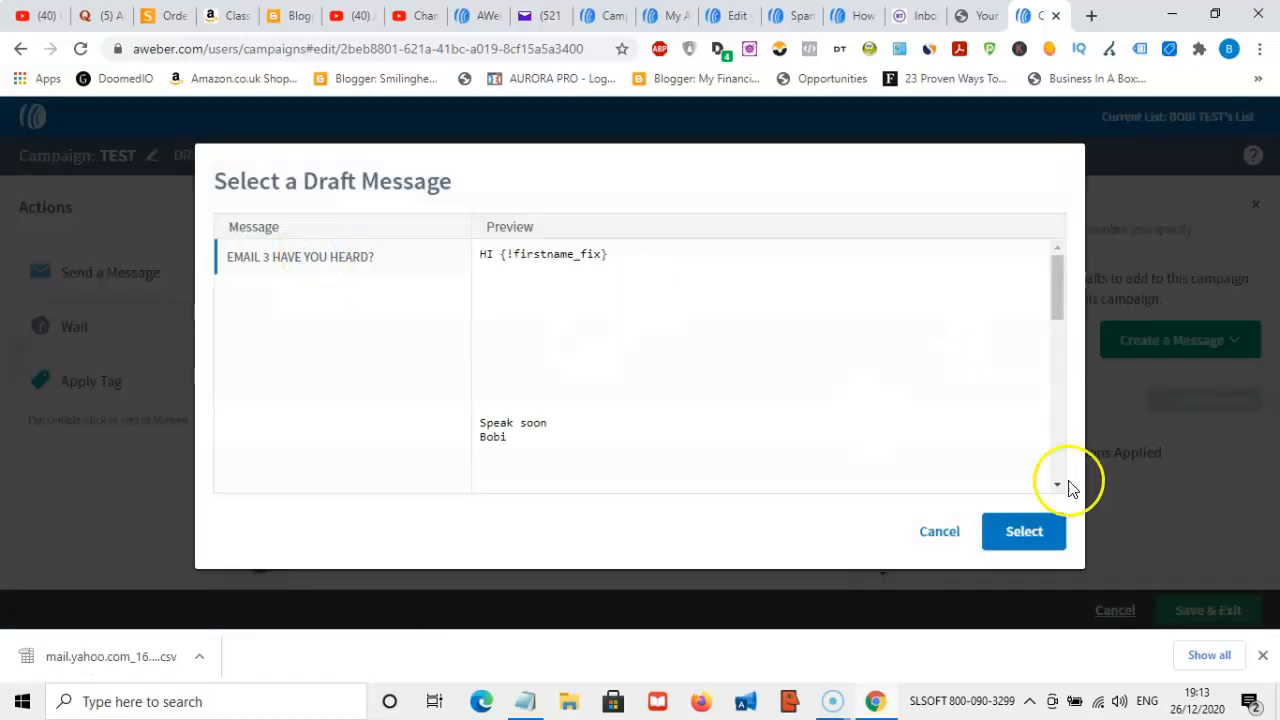
click(1027, 535)
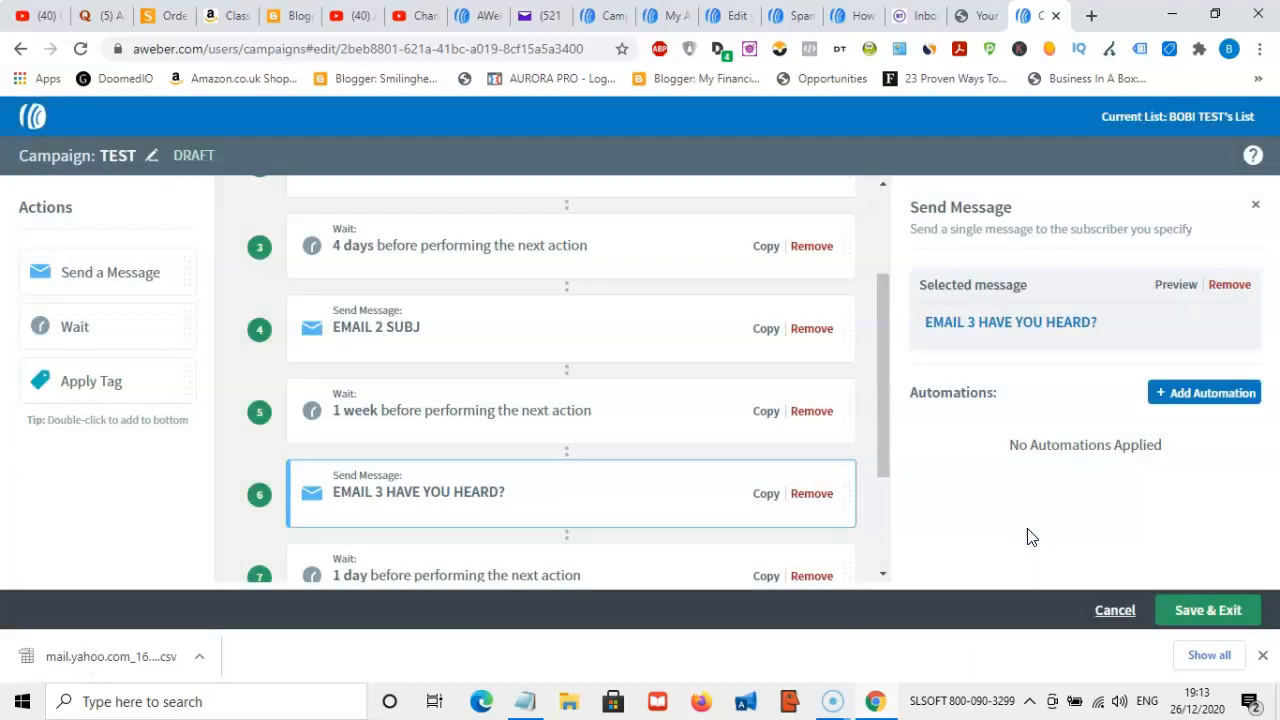
drag(886, 300, 882, 385)
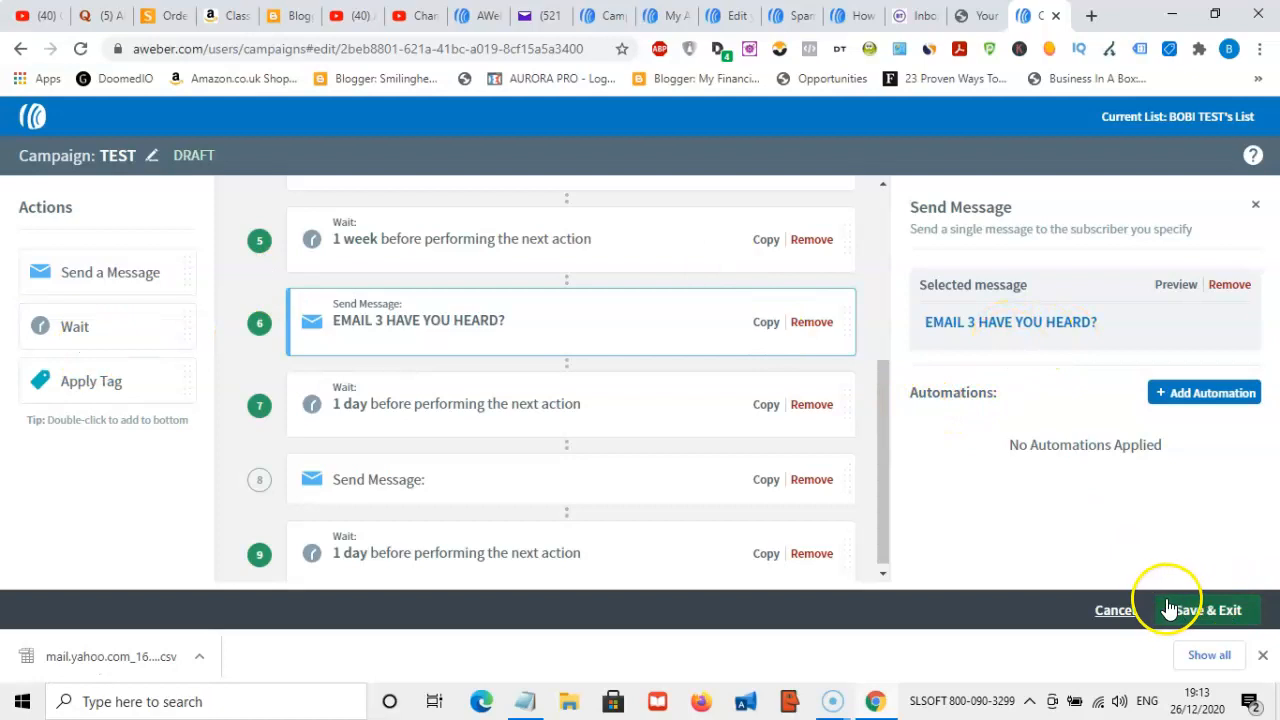
click(1220, 612)
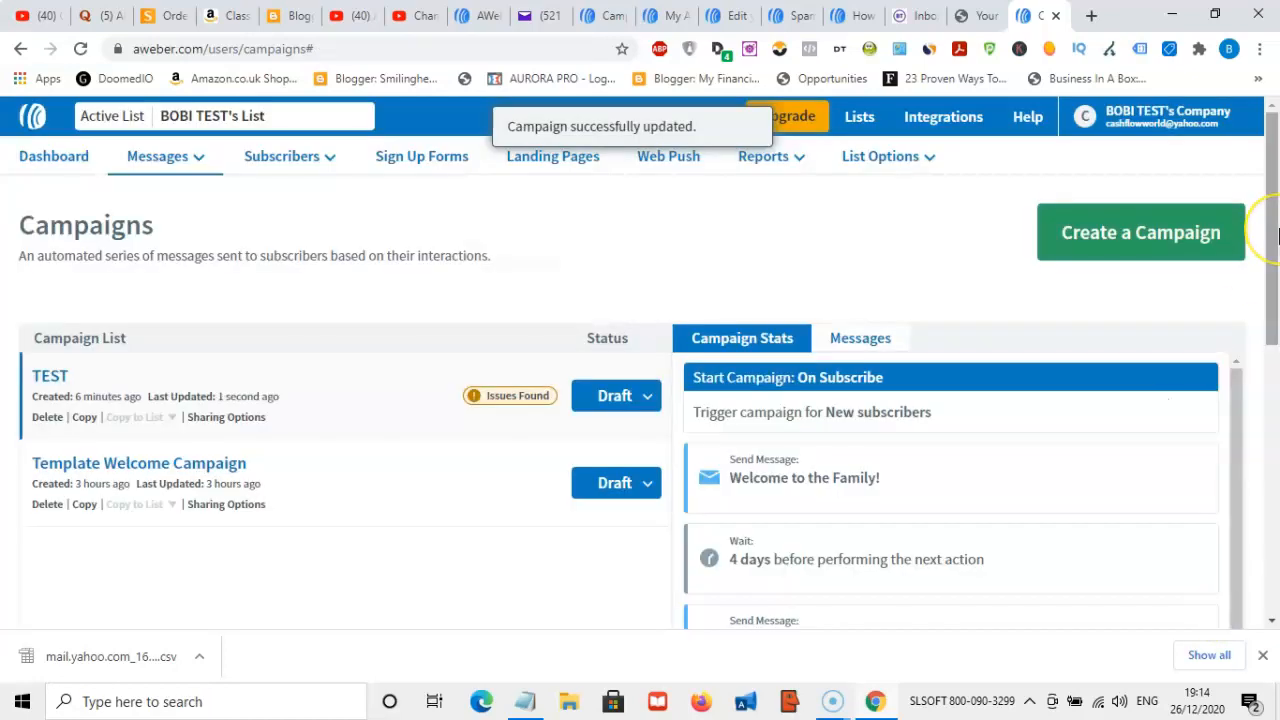
Review the order of messages and waits in the saved TEST campaign's stats.
mouse_move(1278, 233)
mouse_down()
mouse_move(1276, 299)
mouse_move(1271, 232)
mouse_up()
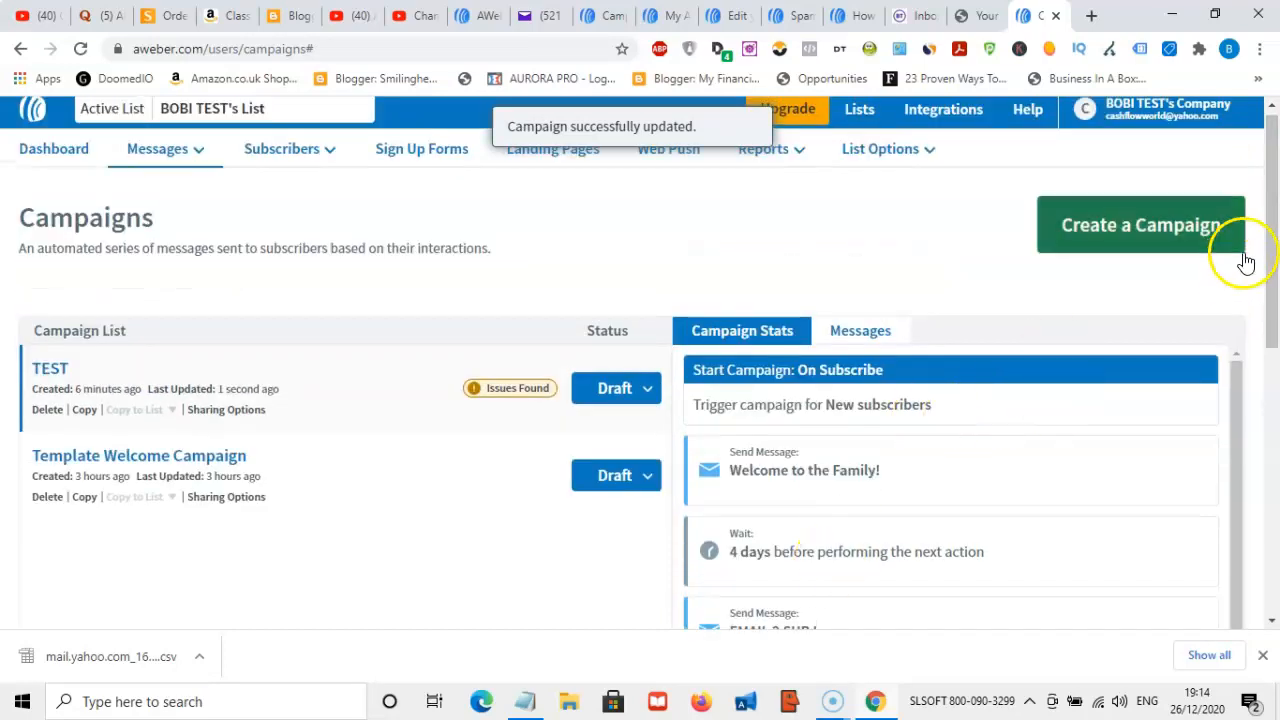
drag(1275, 230, 1271, 305)
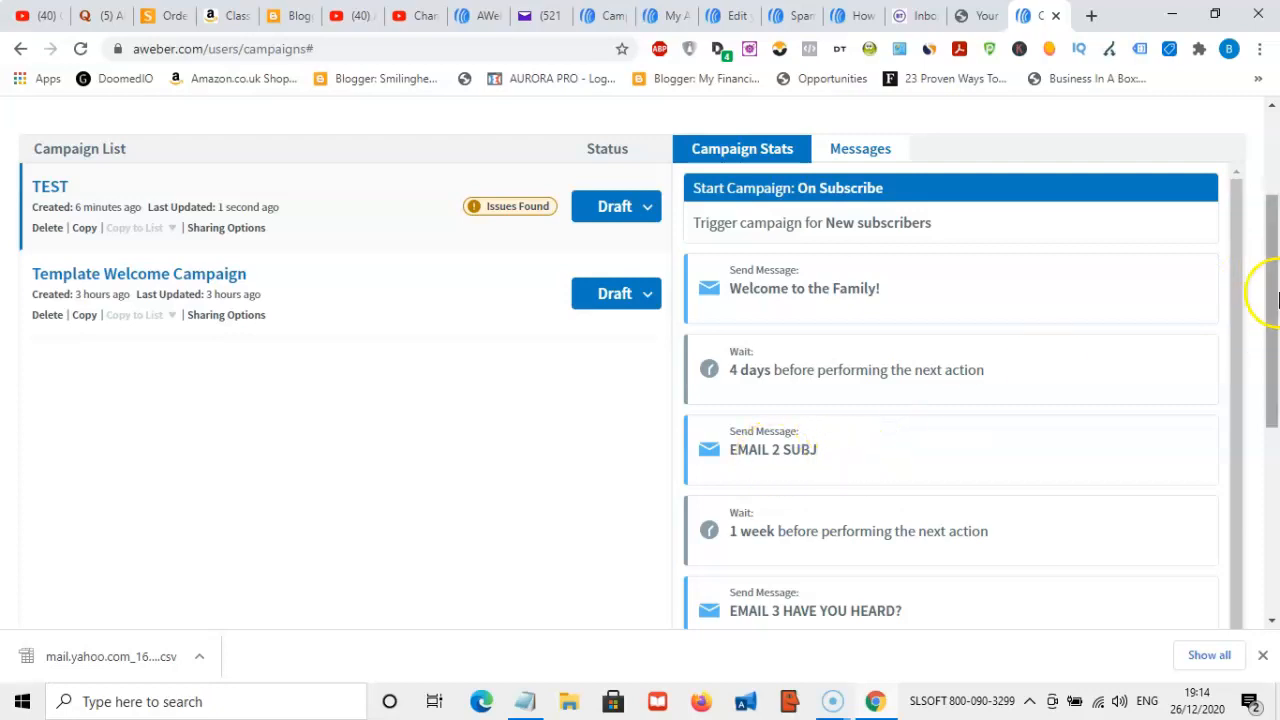
scroll(1275, 300, down, 1)
scroll(1275, 300, up, 3)
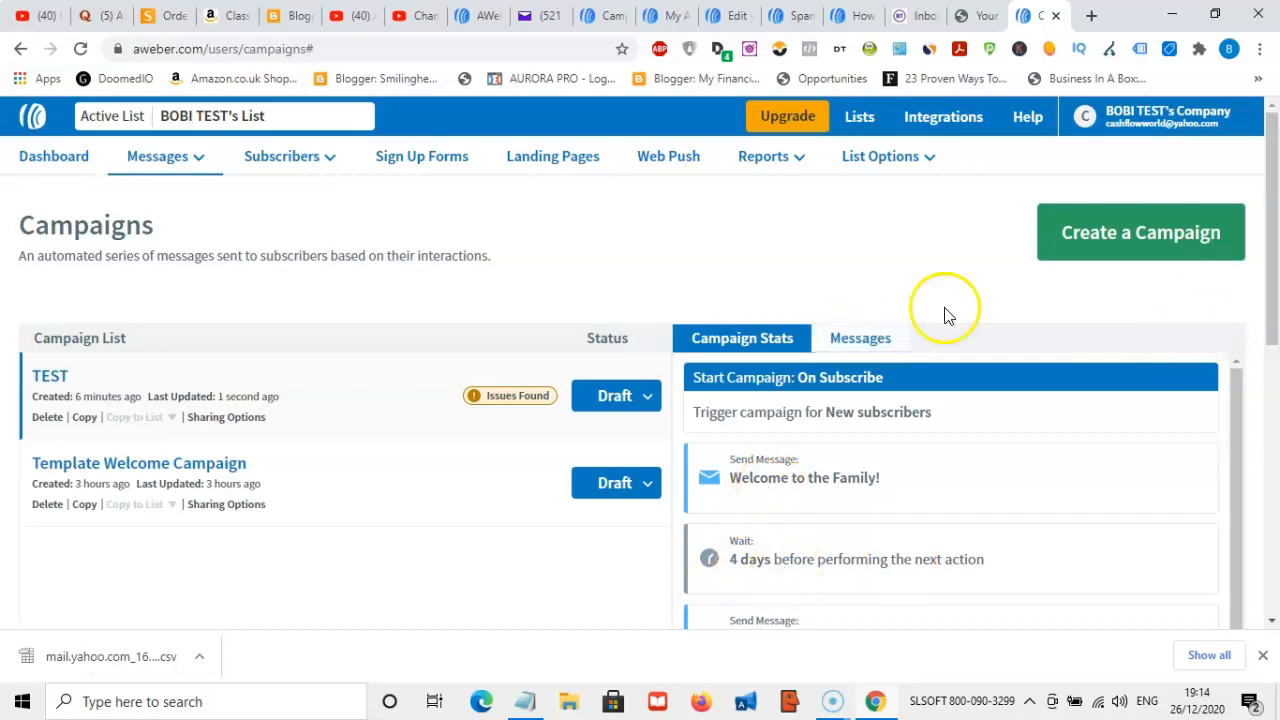
click(752, 339)
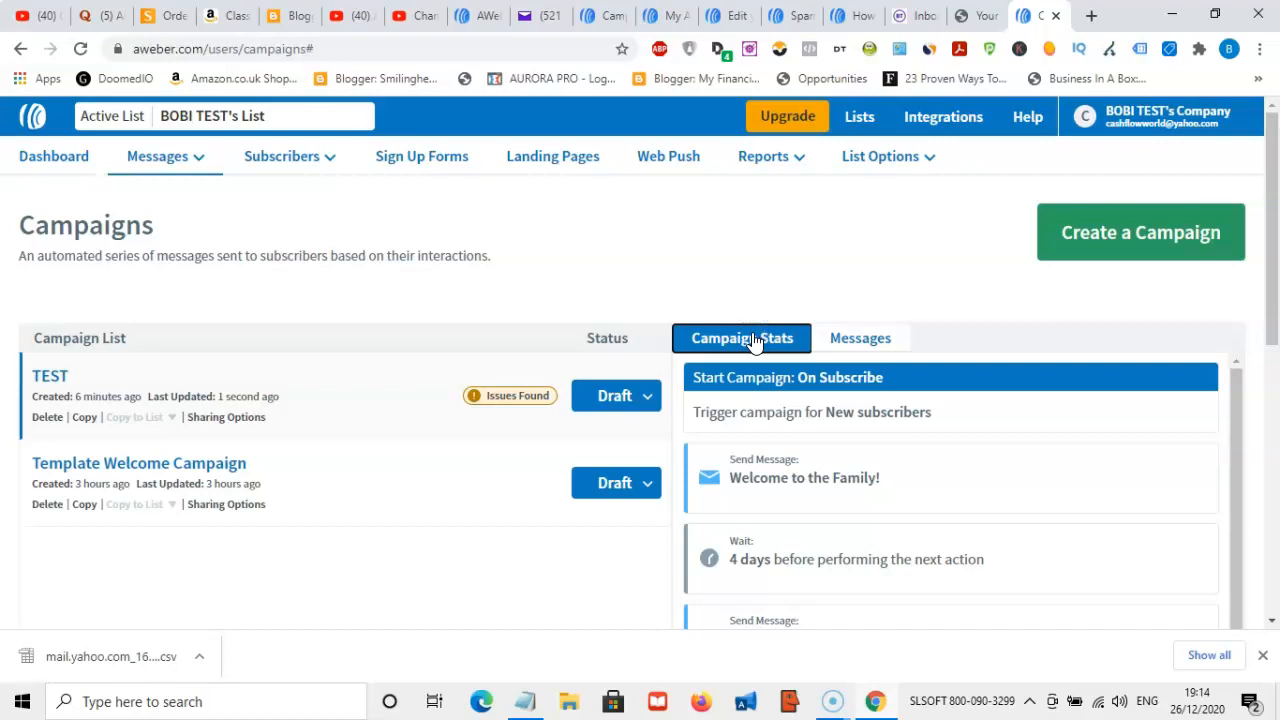
scroll(1263, 250, down, 2)
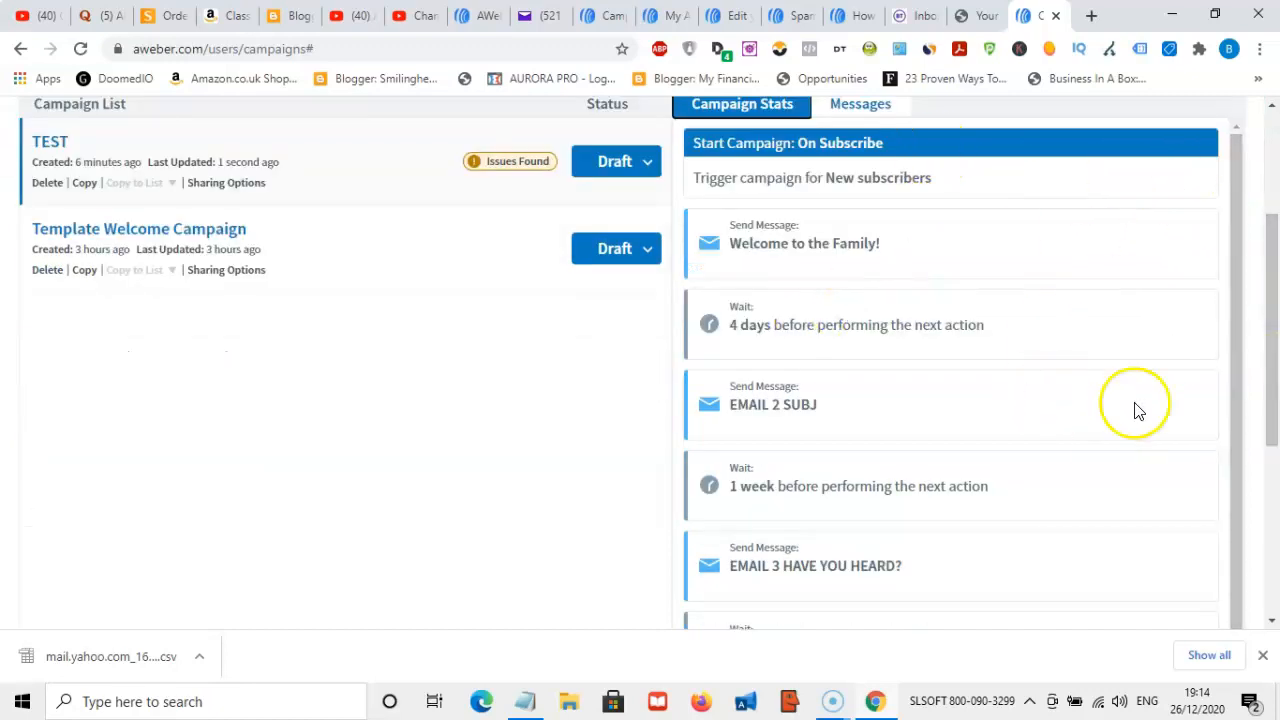
drag(1277, 350, 1276, 280)
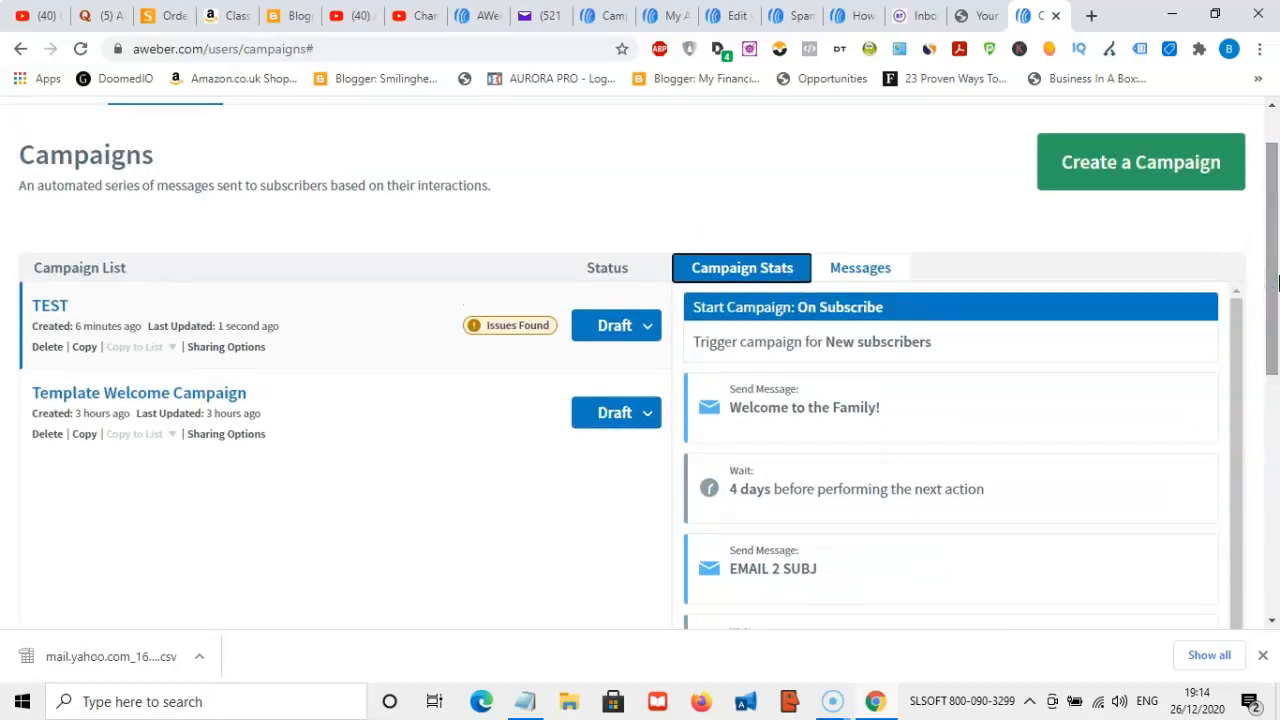
List the TEST campaign's messages and copy "Welcome to the Family!", "EMAIL 2 SUBJ" and "EMAIL 3 HAVE YOU HEARD?" to drafts.
click(858, 268)
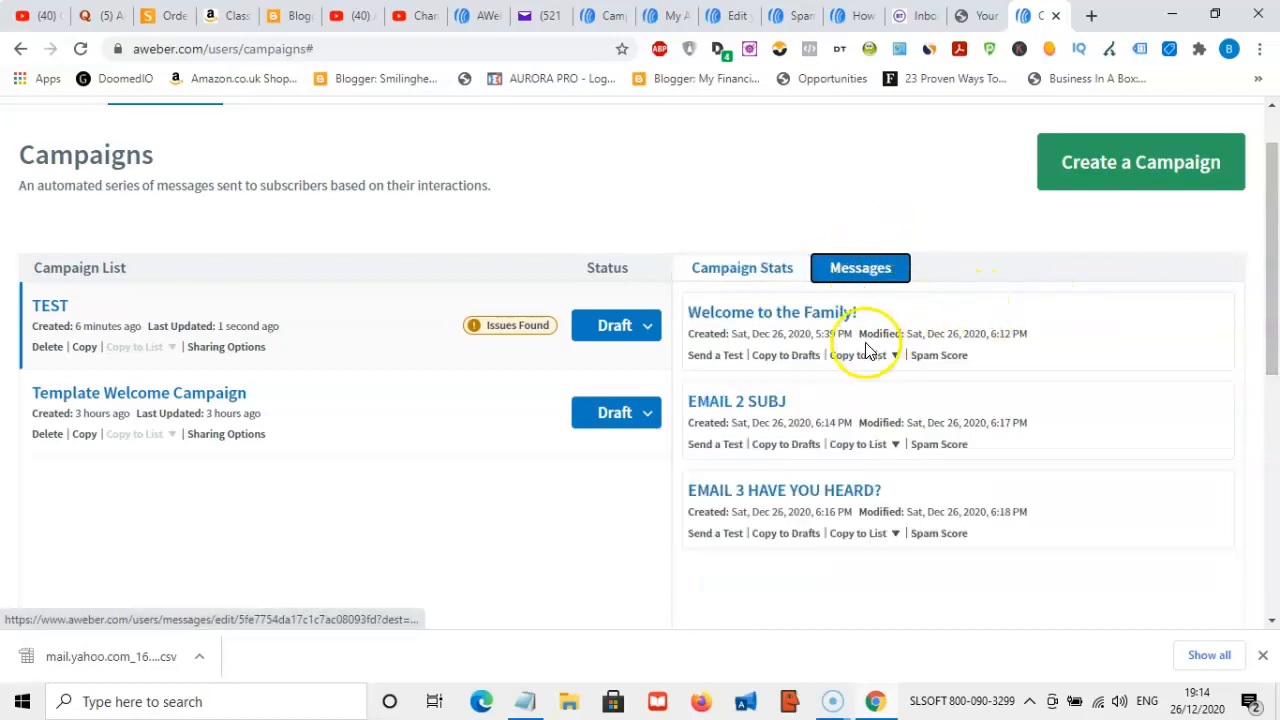
click(789, 358)
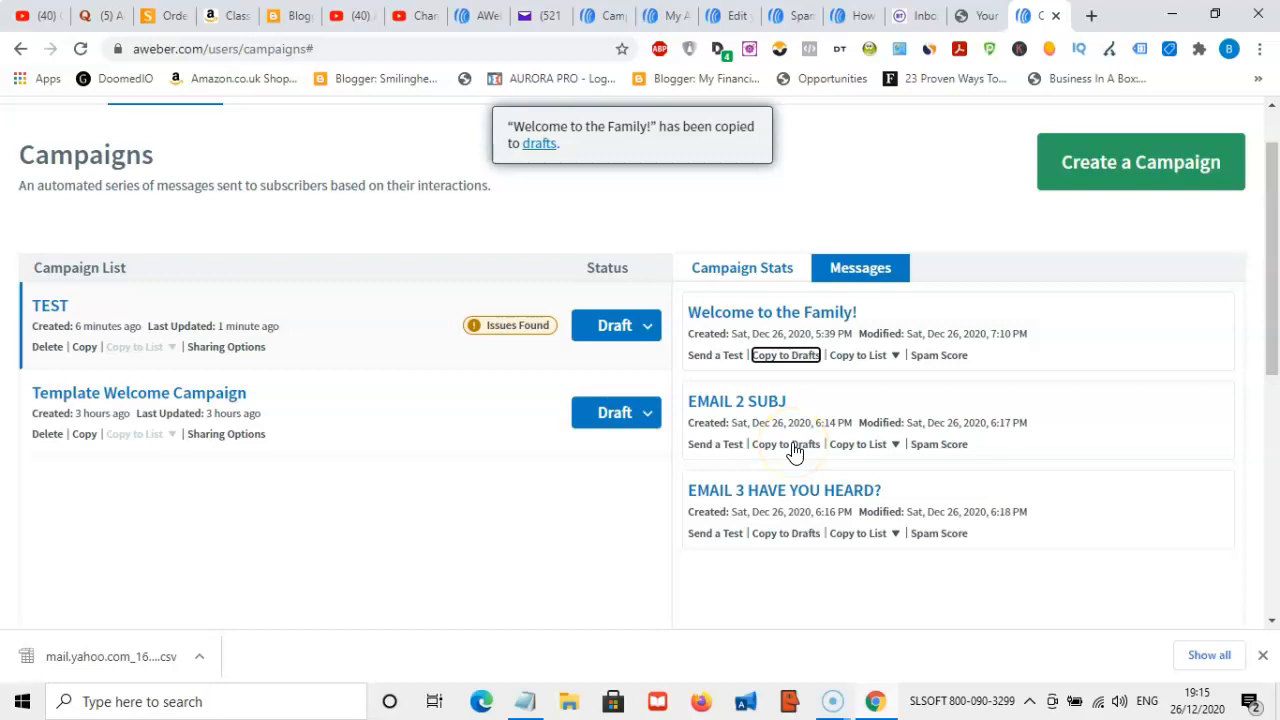
click(789, 445)
click(783, 535)
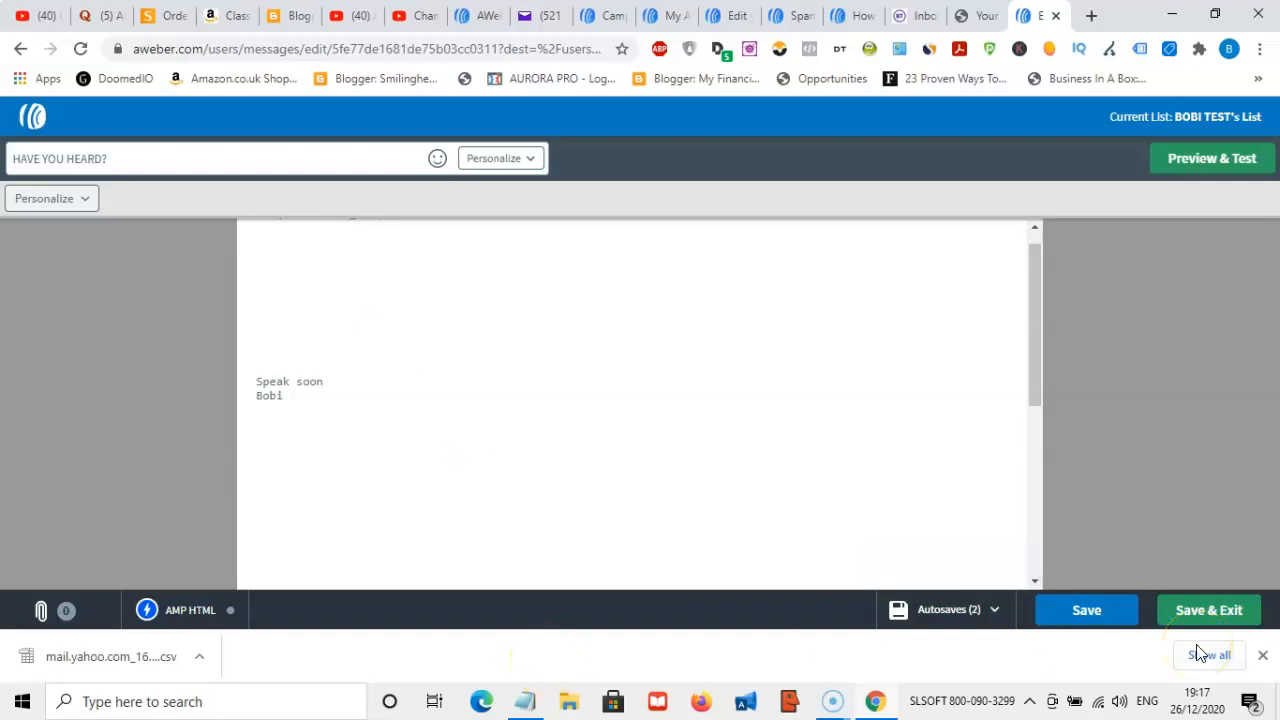
Save the message with the subject "HAVE YOU HEARD?" and exit its editor.
click(1213, 616)
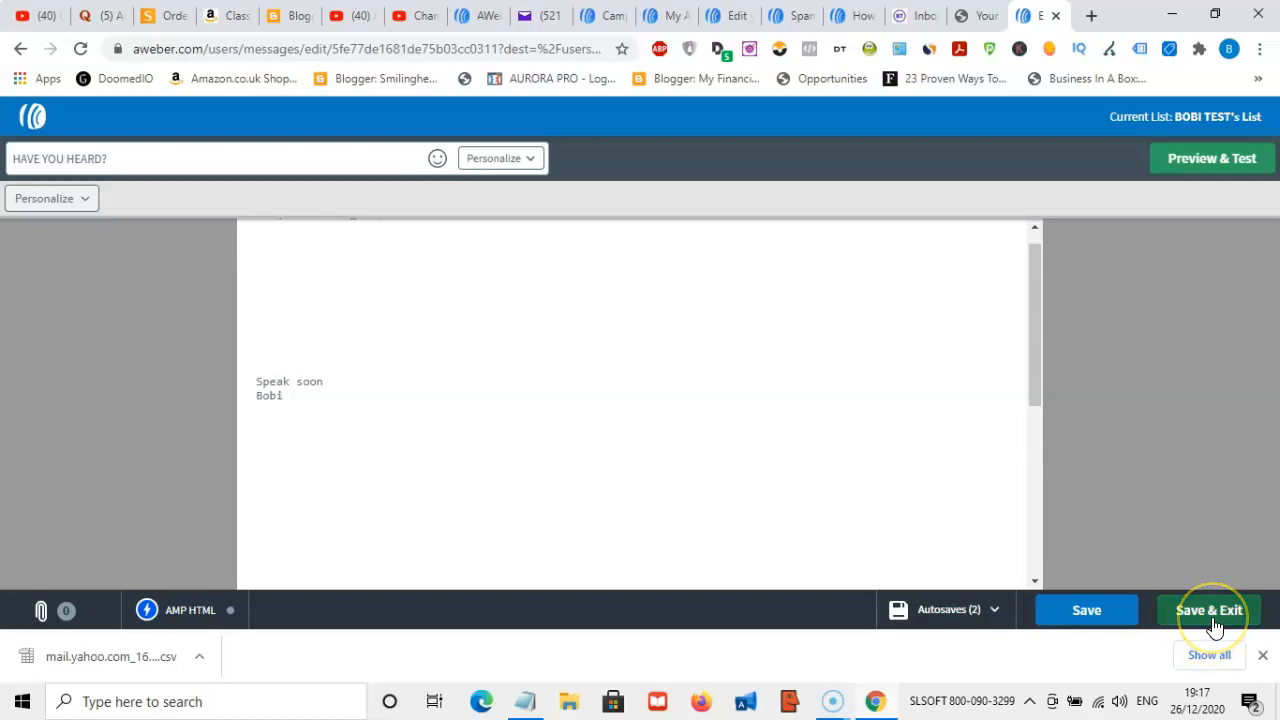
click(1214, 620)
click(1214, 618)
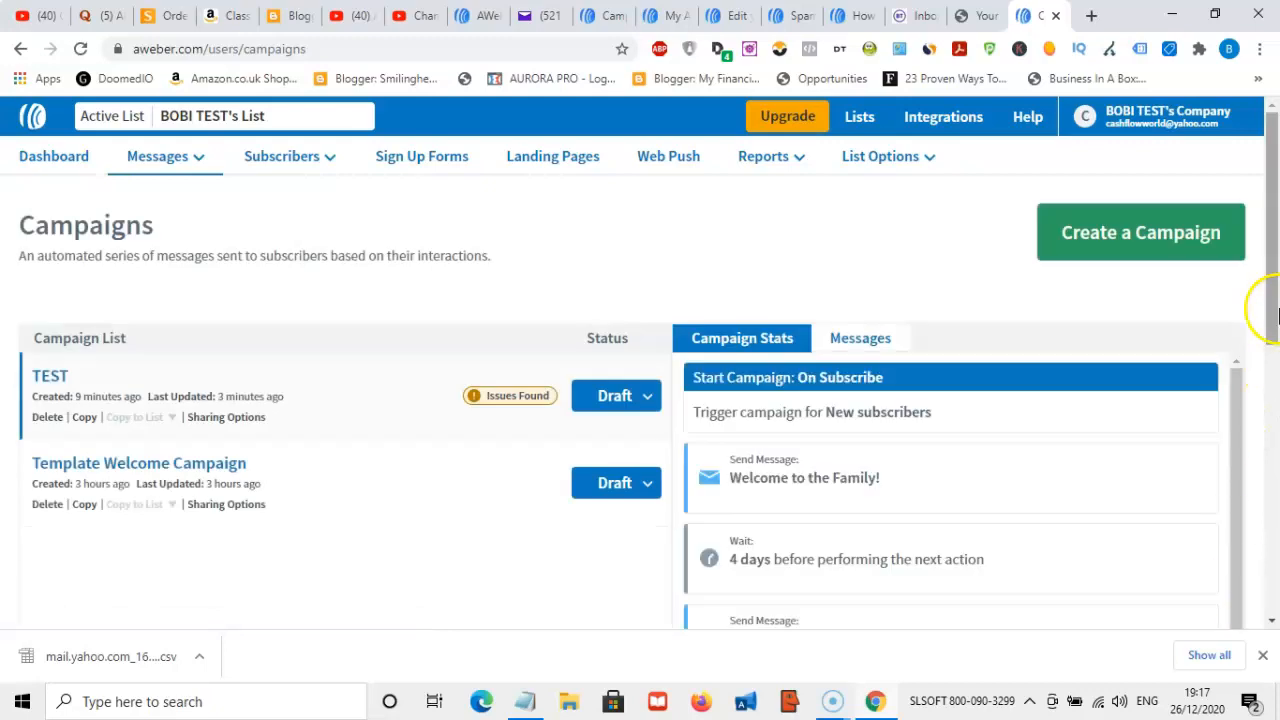
Review the TEST campaign's message and wait sequence, as well as the Template Welcome Campaign's actions.
scroll(1277, 313, down, 1)
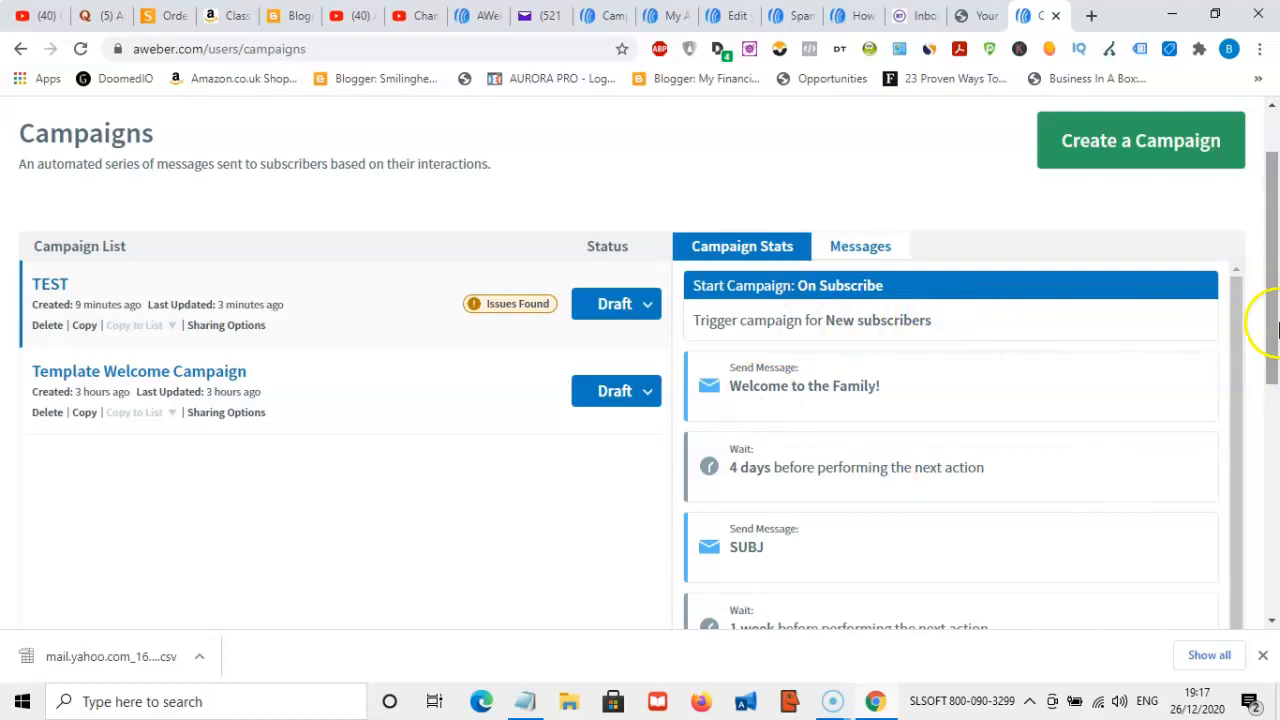
scroll(1275, 210, down, 1)
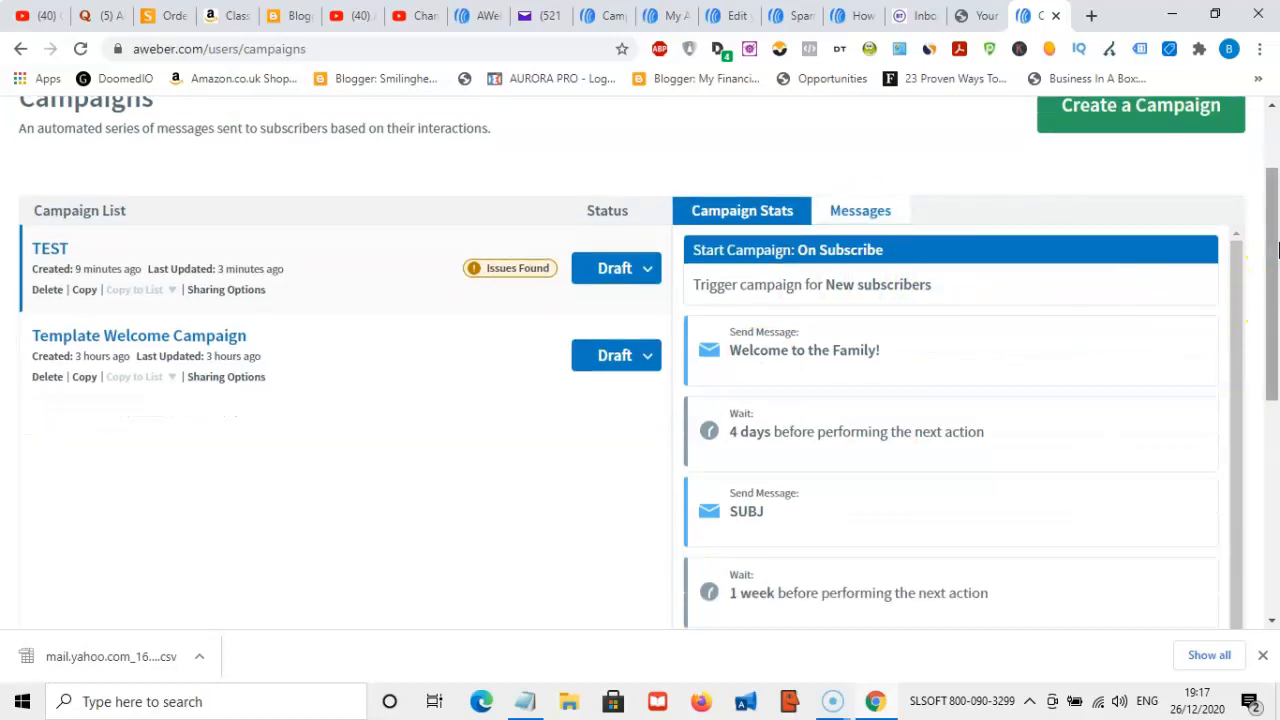
drag(1275, 245, 1275, 290)
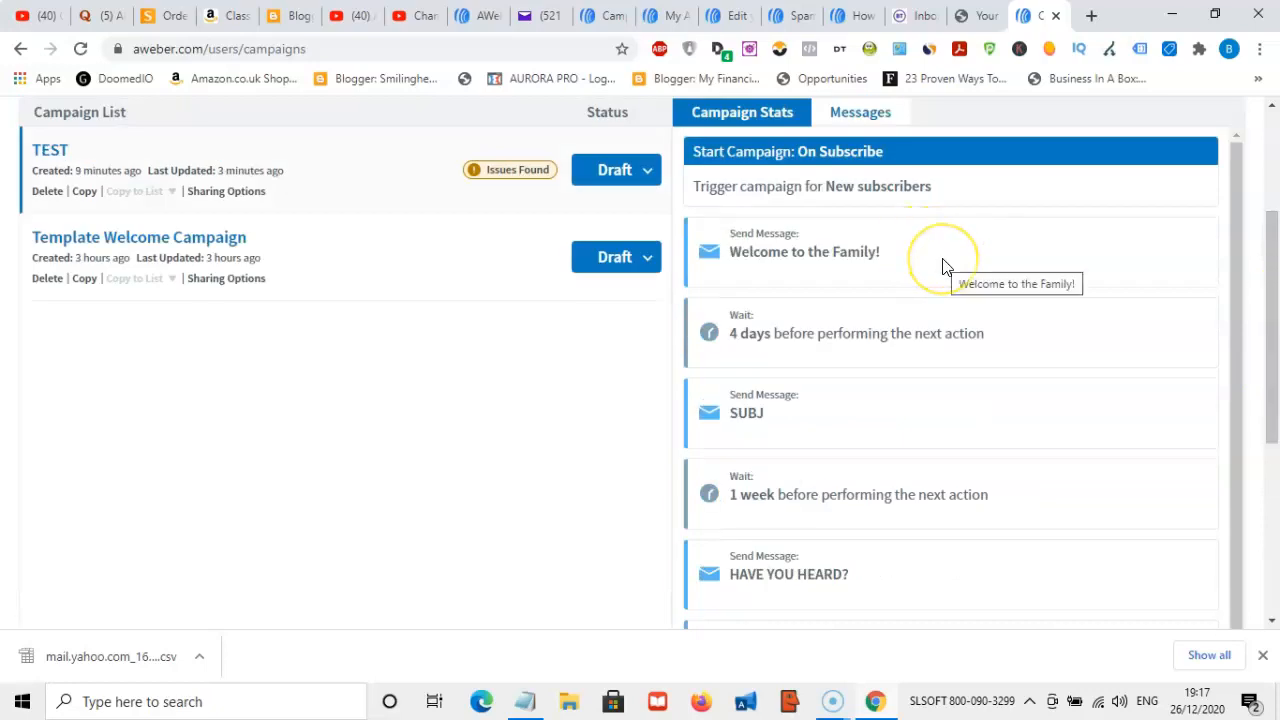
drag(885, 270, 917, 263)
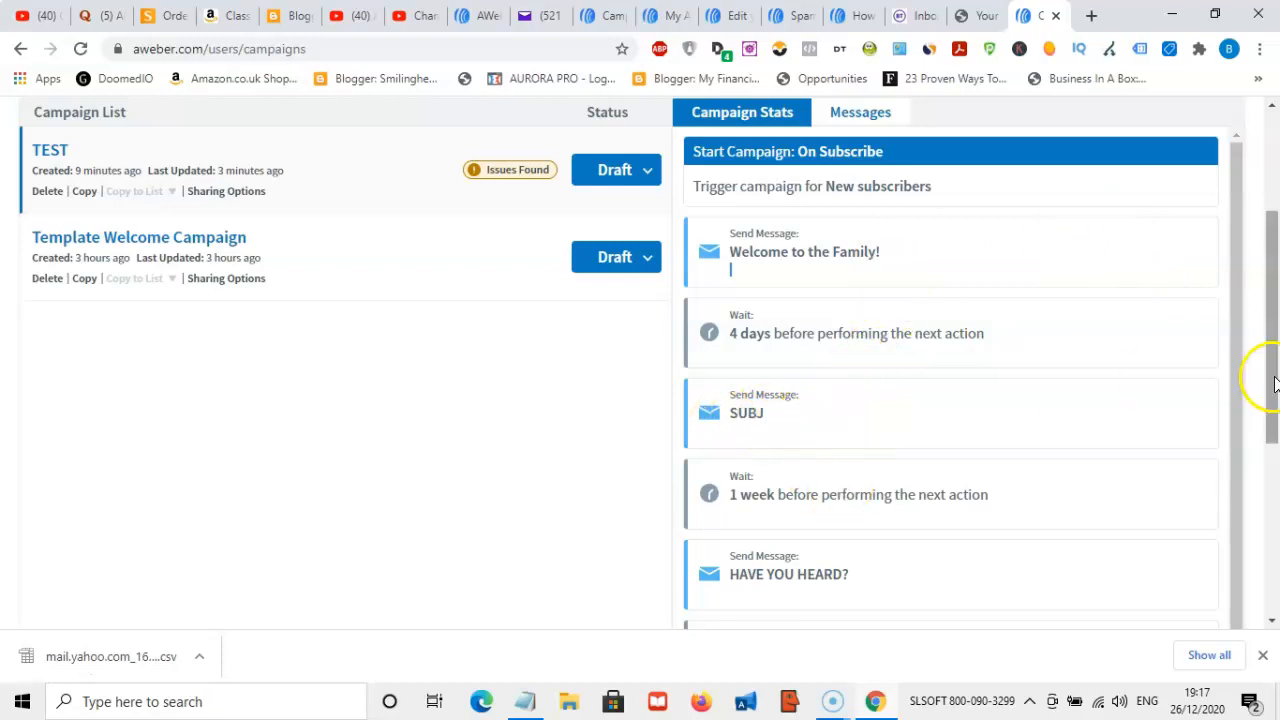
scroll(1268, 380, down, 1)
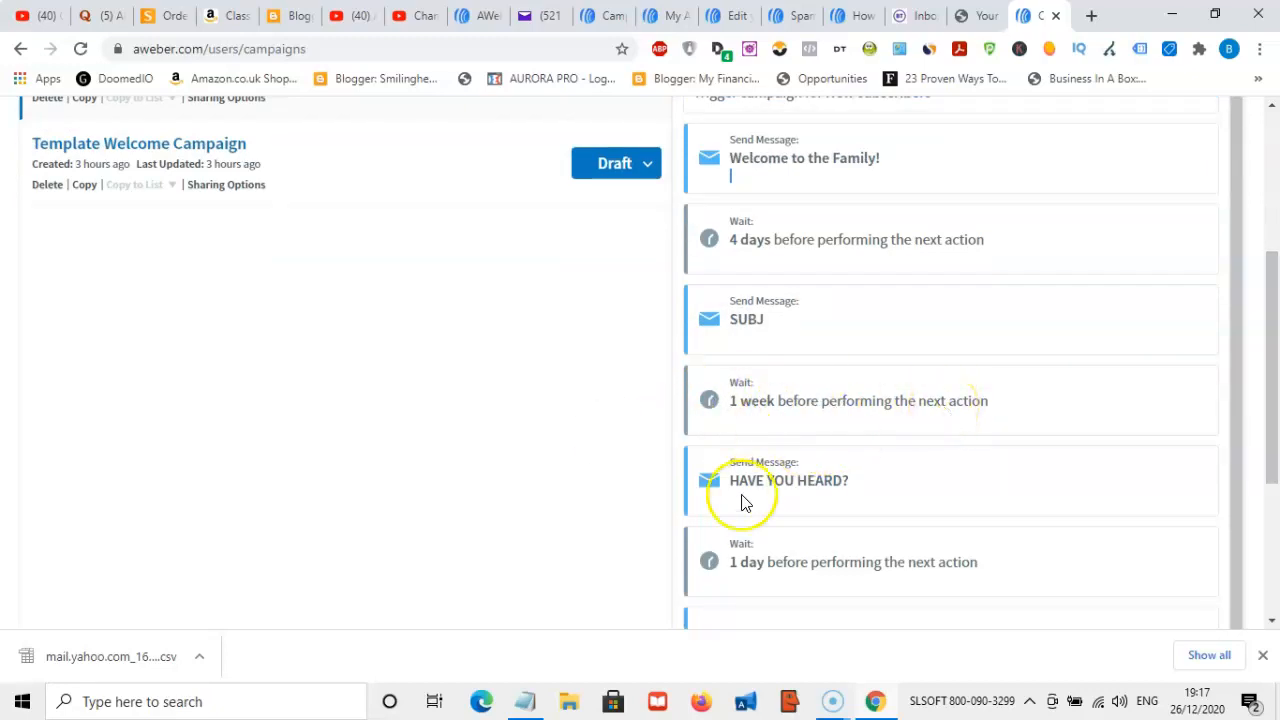
scroll(1274, 397, down, 2)
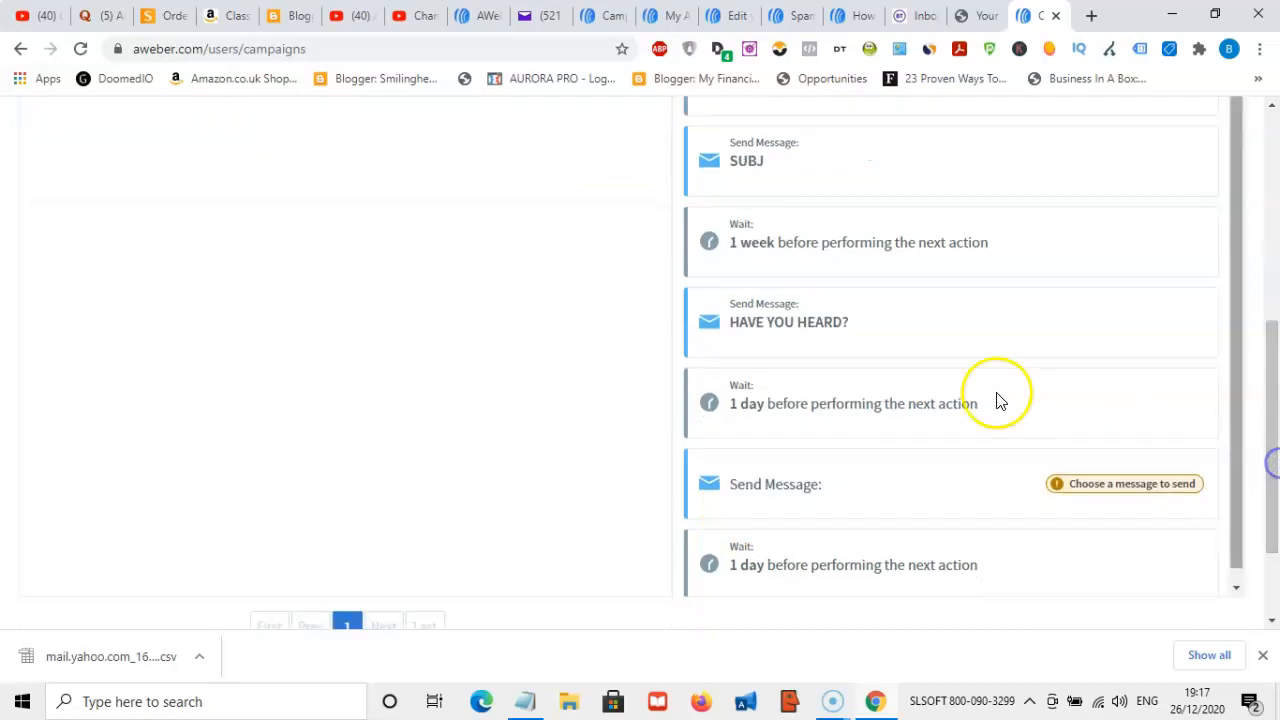
scroll(1272, 470, down, 1)
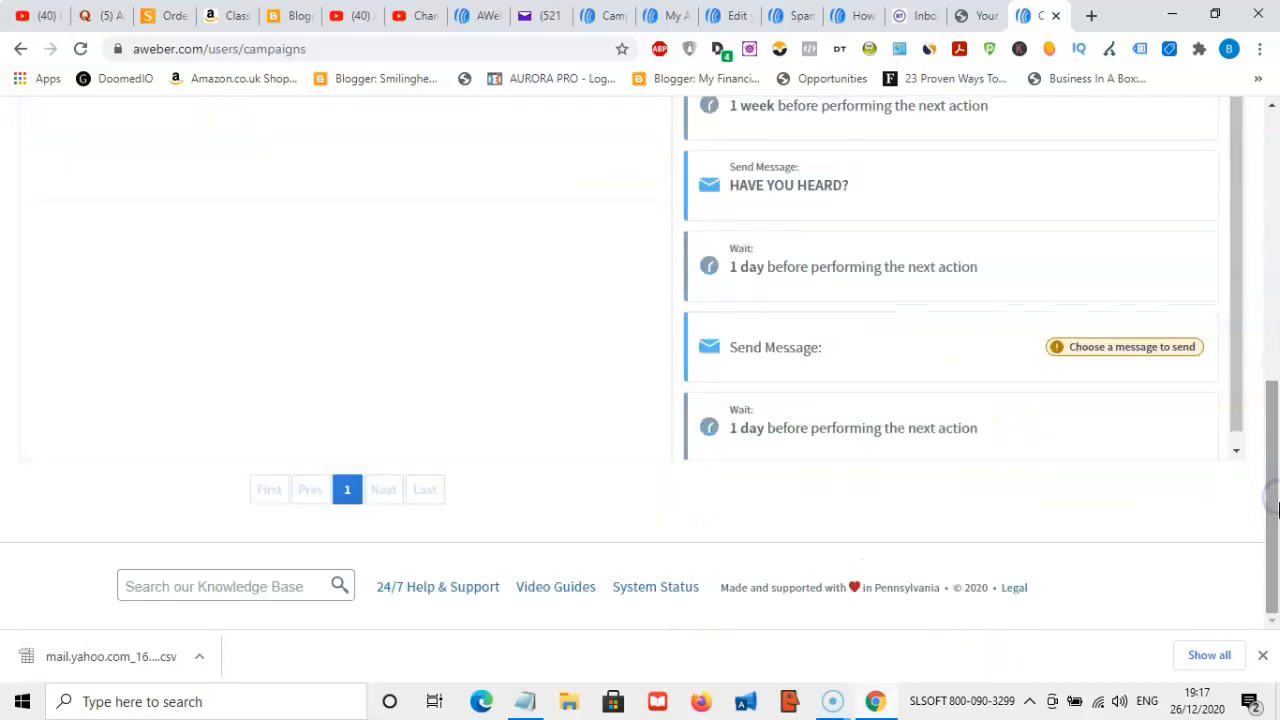
drag(1274, 500, 1274, 287)
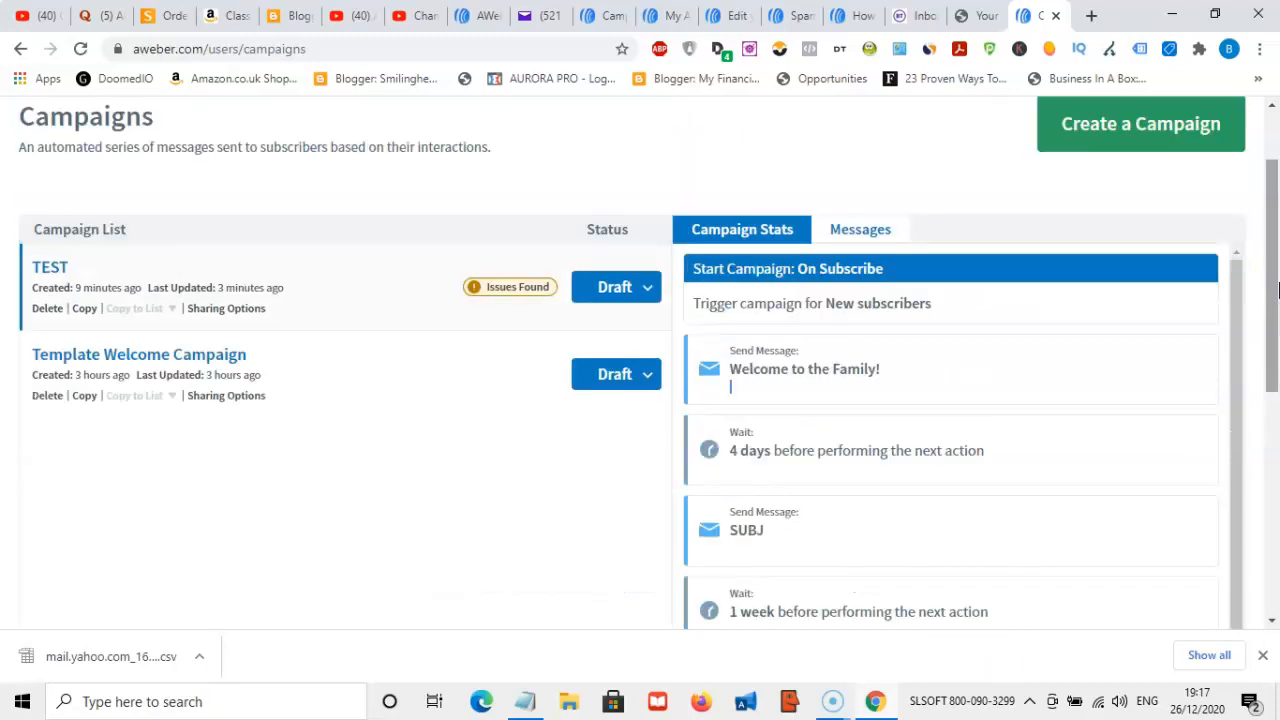
drag(1276, 290, 1276, 228)
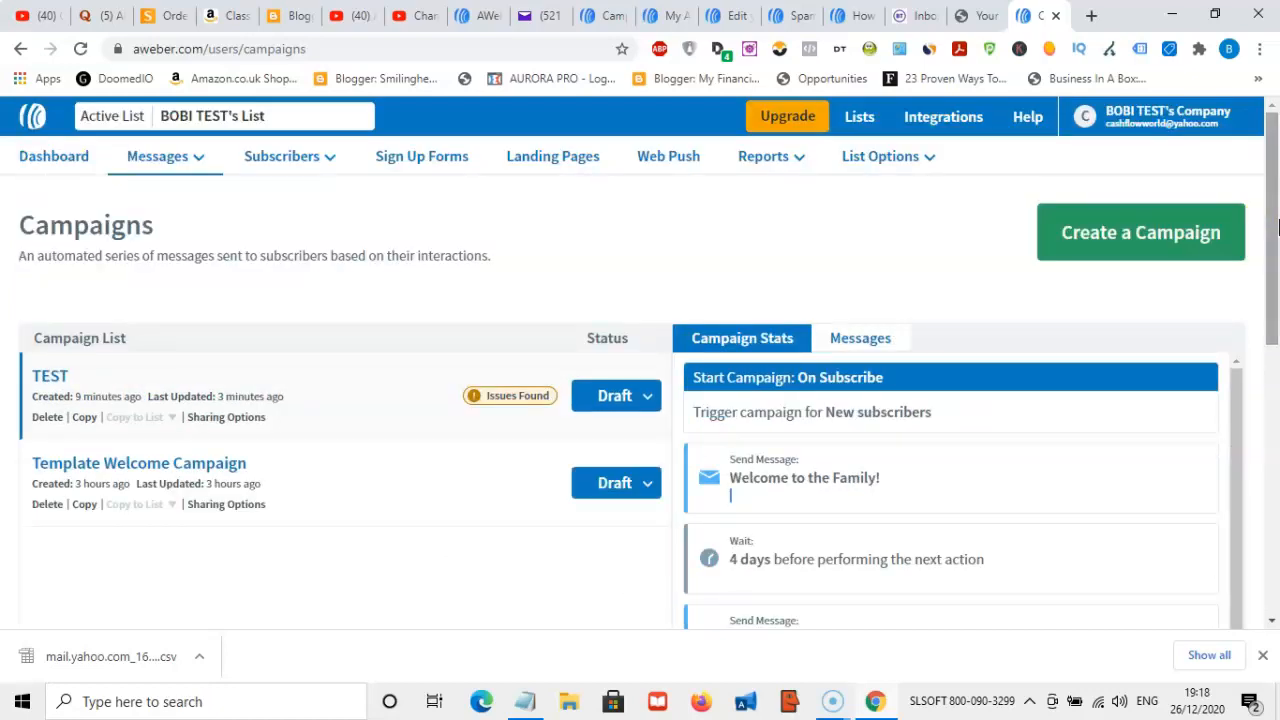
drag(1277, 228, 1277, 270)
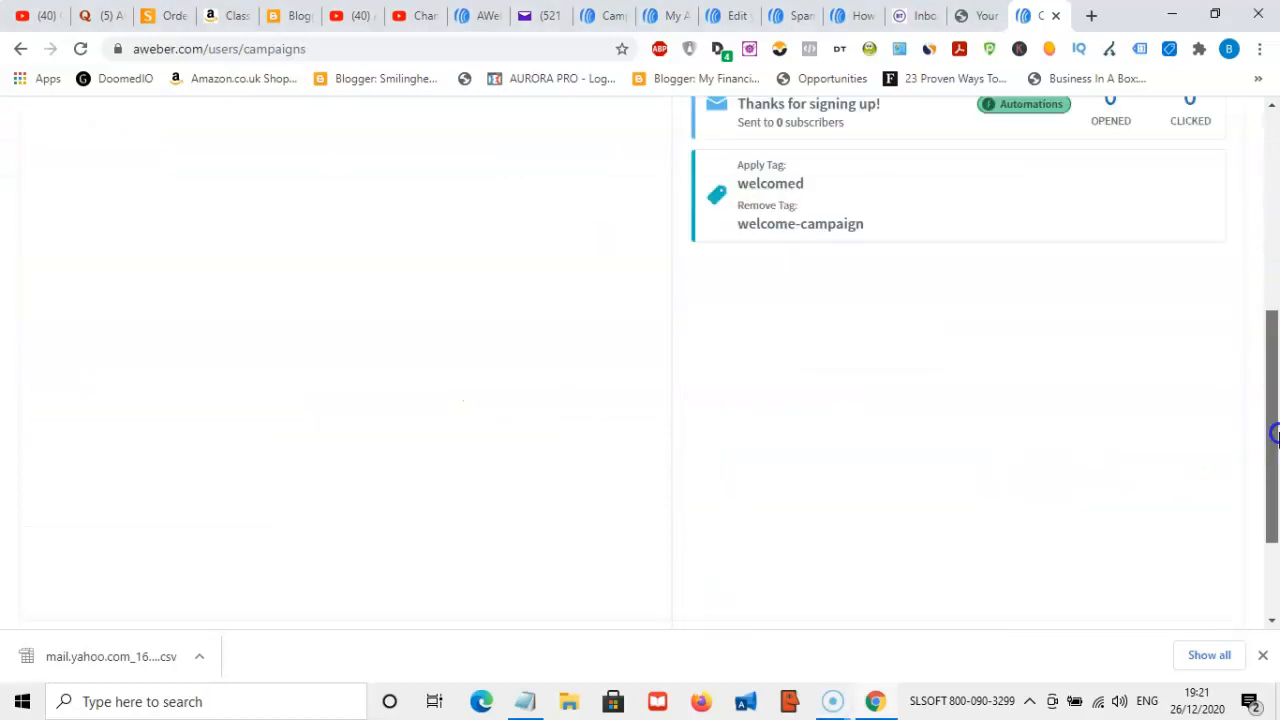
drag(1276, 400, 1277, 242)
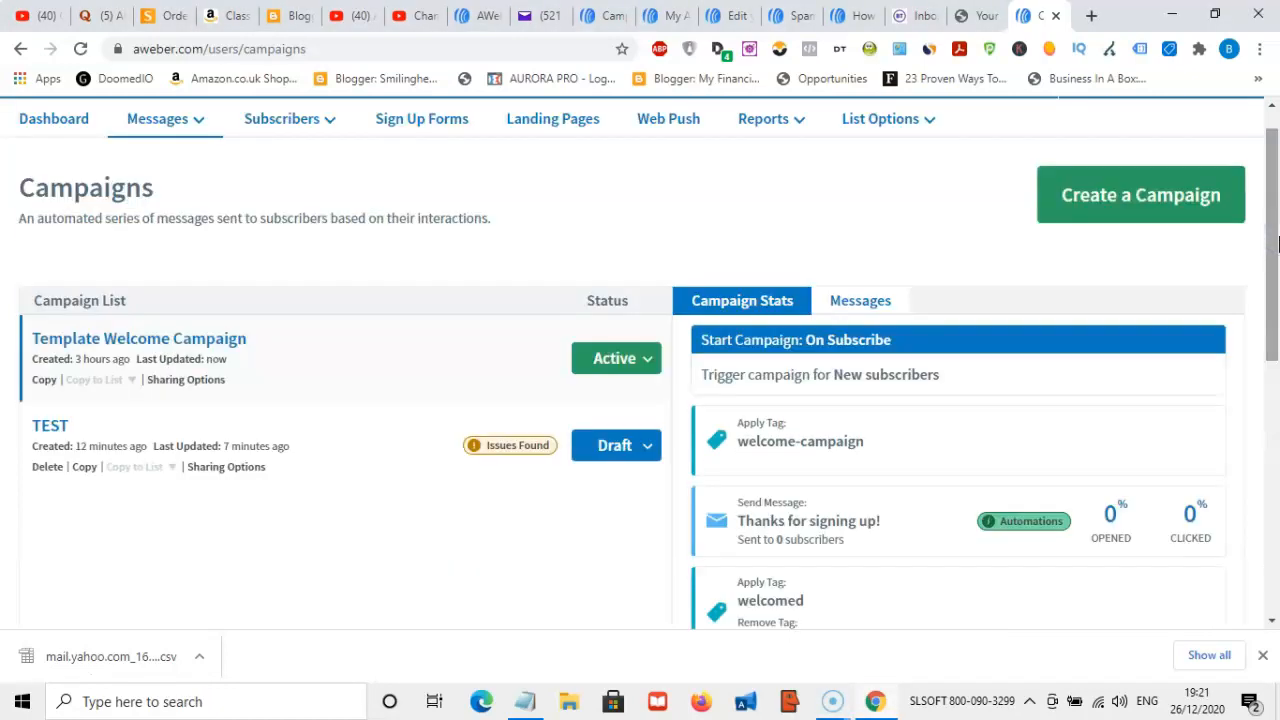